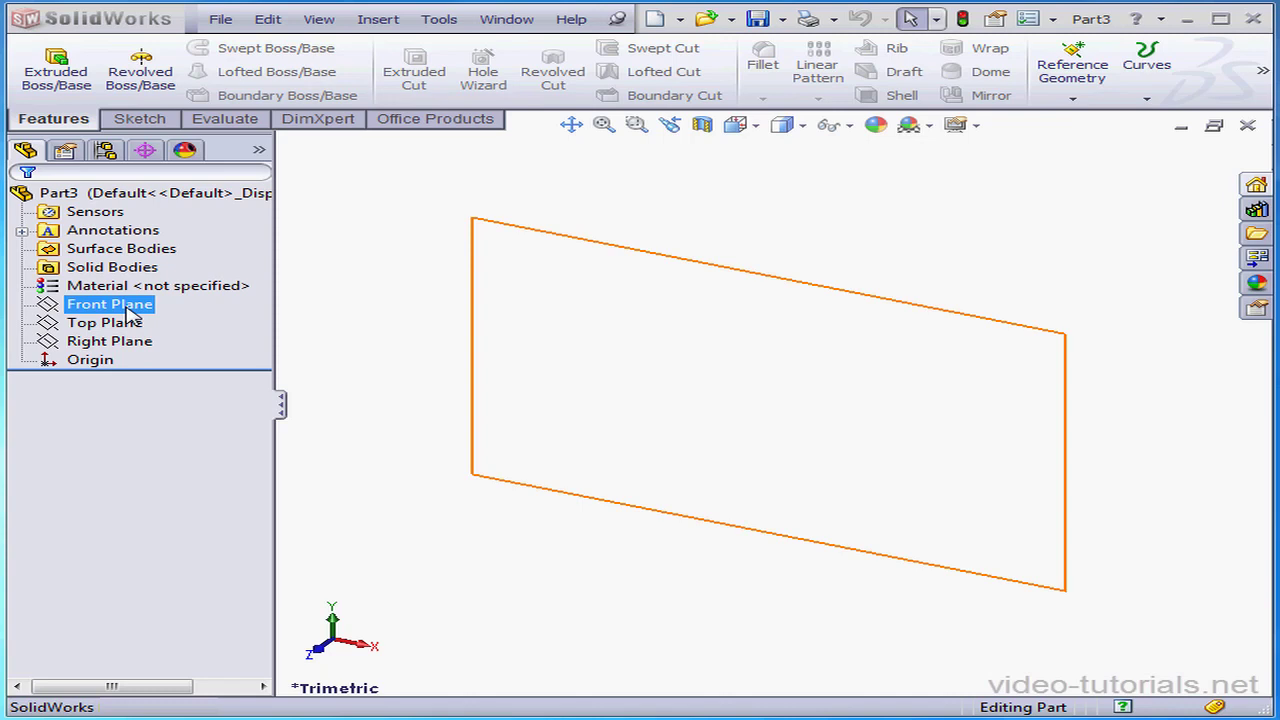
- Start a sketch on the Front Plane and draw a vertical centerline about 56 mm long straight down from the origin
{"action": "right_click", "coordinate": [129, 313]}
{"action": "left_click", "coordinate": [140, 277]}
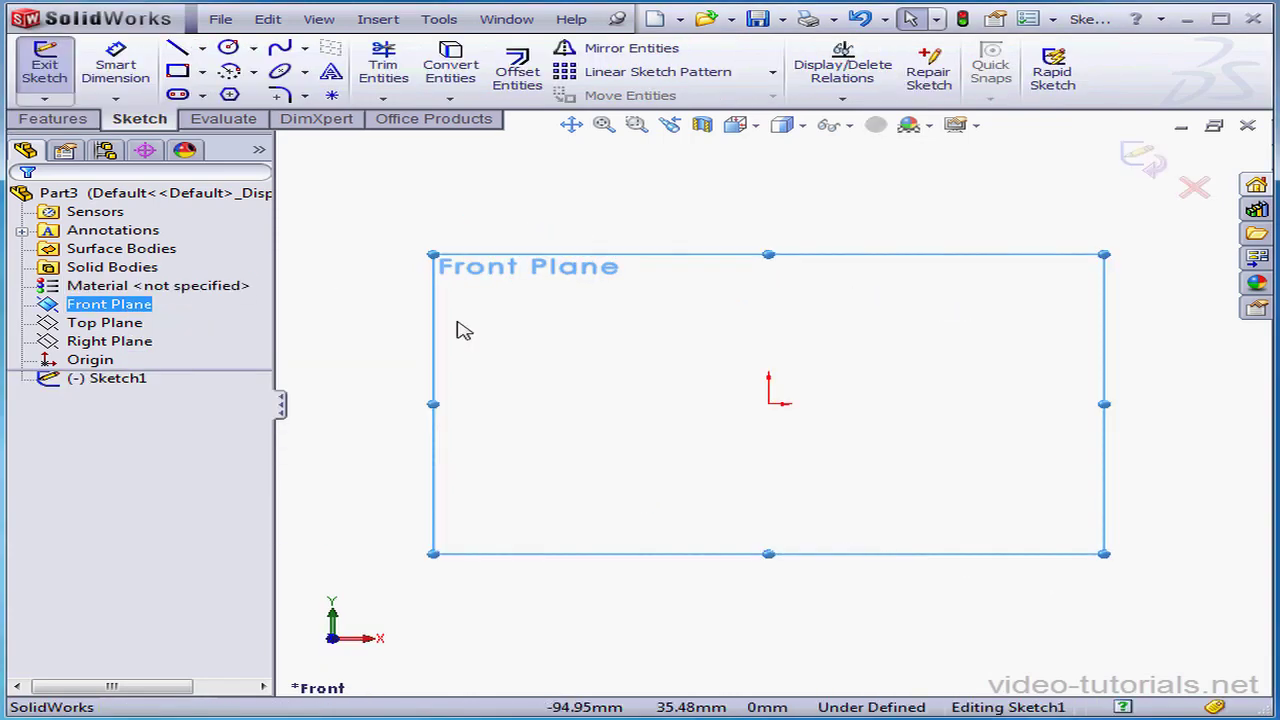
{"action": "left_click", "coordinate": [201, 48]}
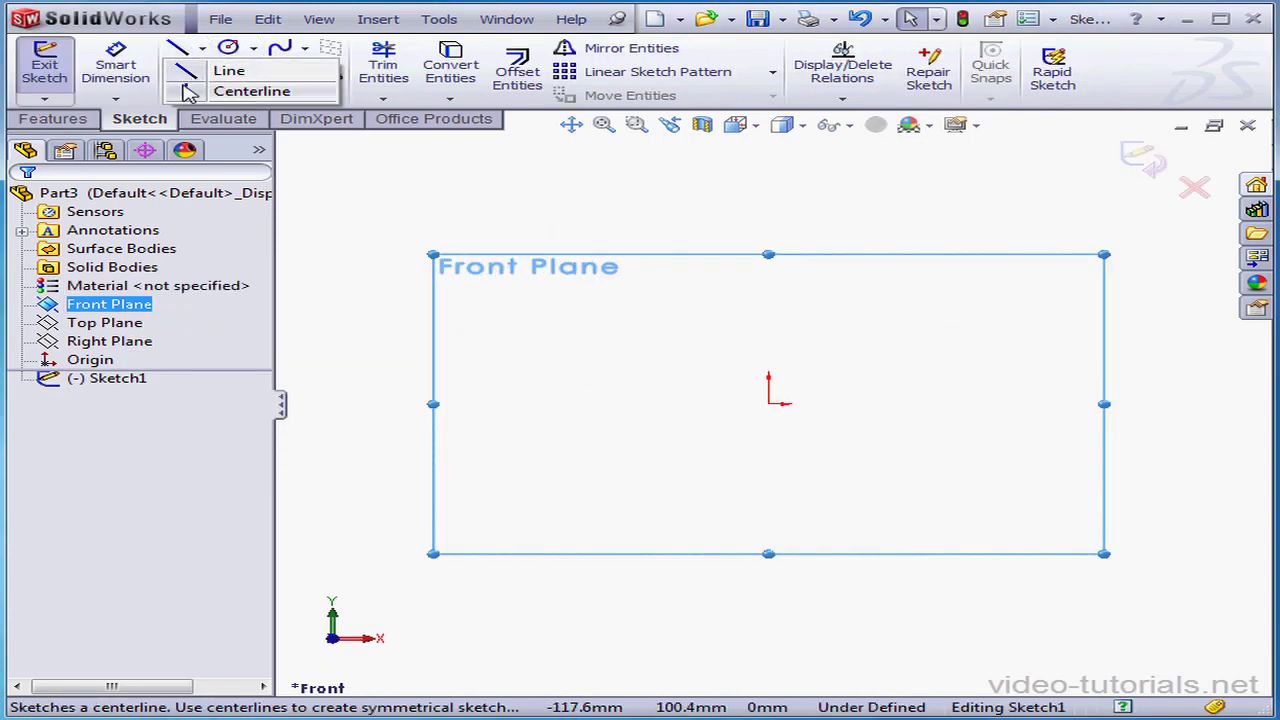
{"action": "left_click", "coordinate": [196, 88]}
{"action": "left_click", "coordinate": [768, 403]}
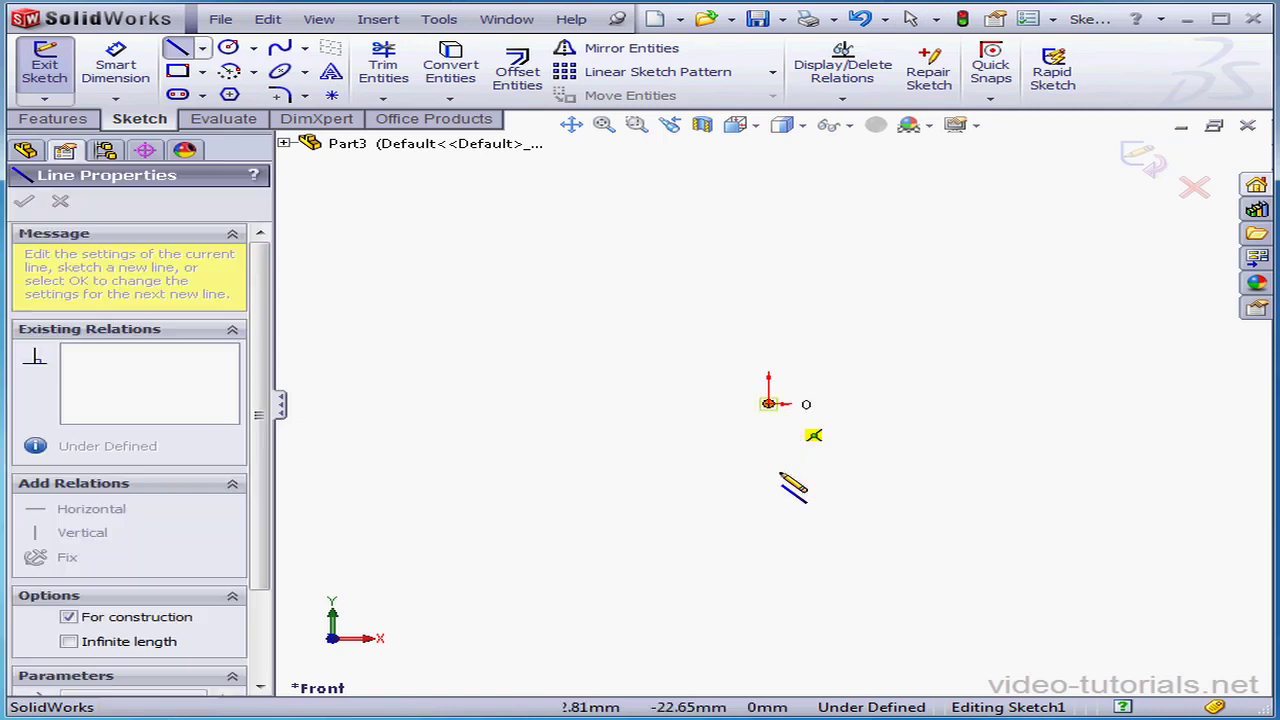
{"action": "left_click", "coordinate": [768, 555]}
{"action": "right_click", "coordinate": [820, 462]}
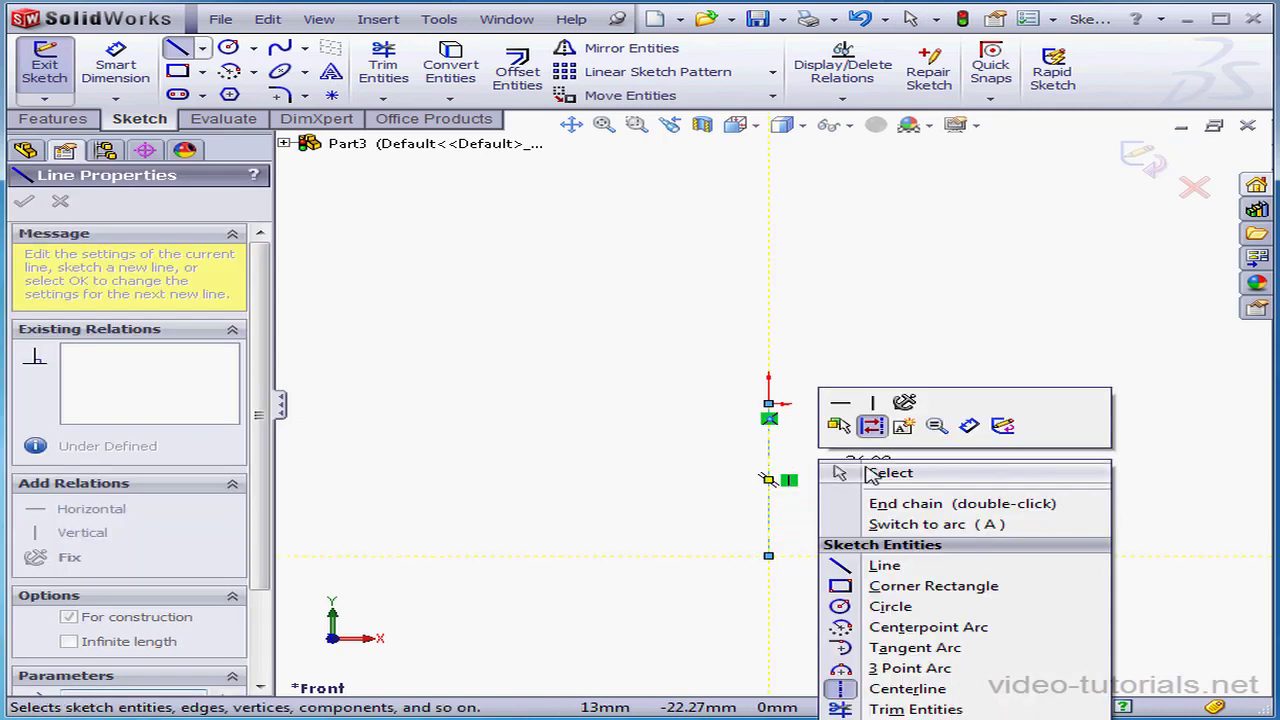
{"action": "left_click", "coordinate": [890, 473]}
- Sketch a closed half-bottle profile from the origin, about 48 mm wide and 164 mm tall, with a sloped shoulder and narrower vertical neck
{"action": "left_click", "coordinate": [176, 50]}
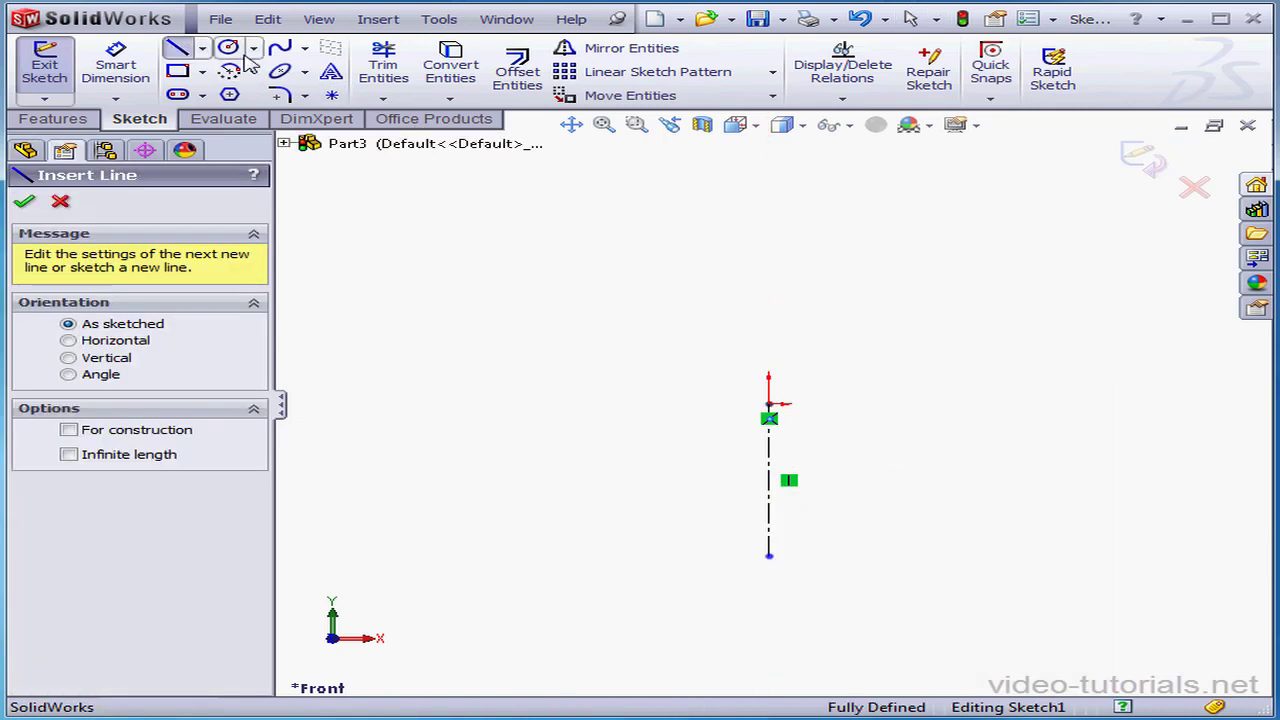
{"action": "left_click", "coordinate": [571, 124]}
{"action": "left_click_drag", "start_coordinate": [810, 374], "coordinate": [791, 596]}
{"action": "left_click", "coordinate": [574, 128]}
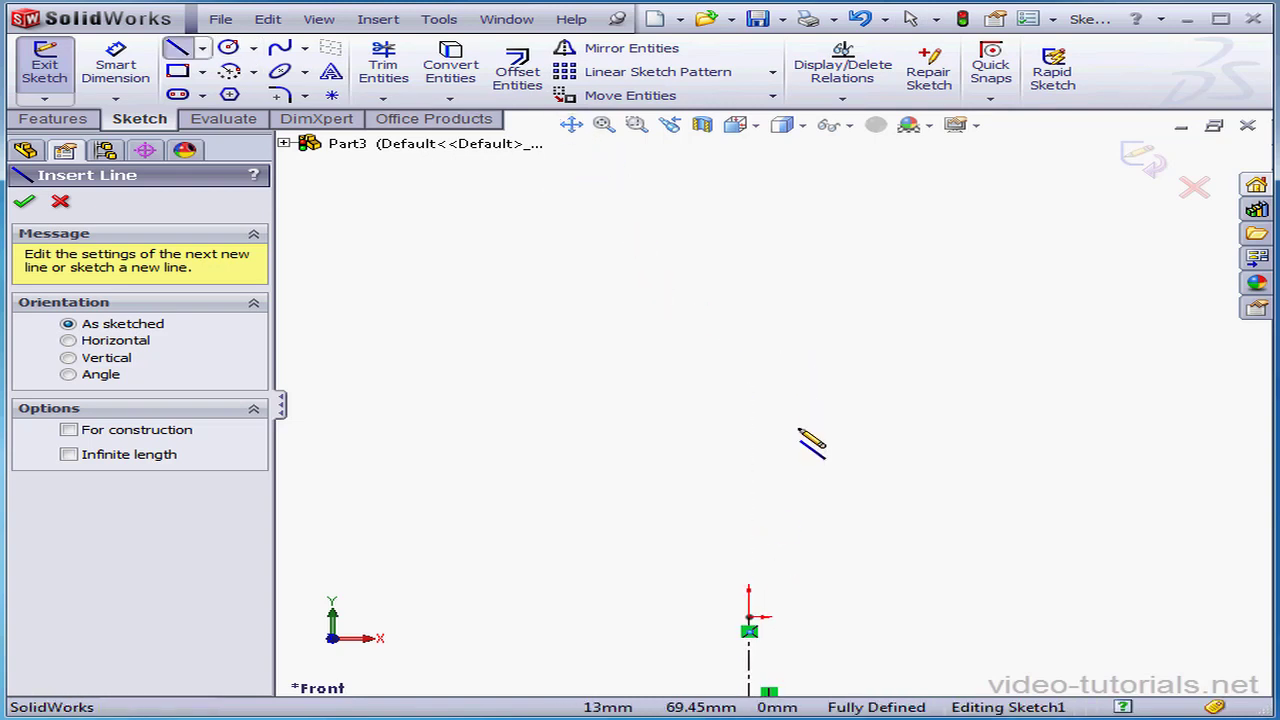
{"action": "left_click", "coordinate": [749, 617]}
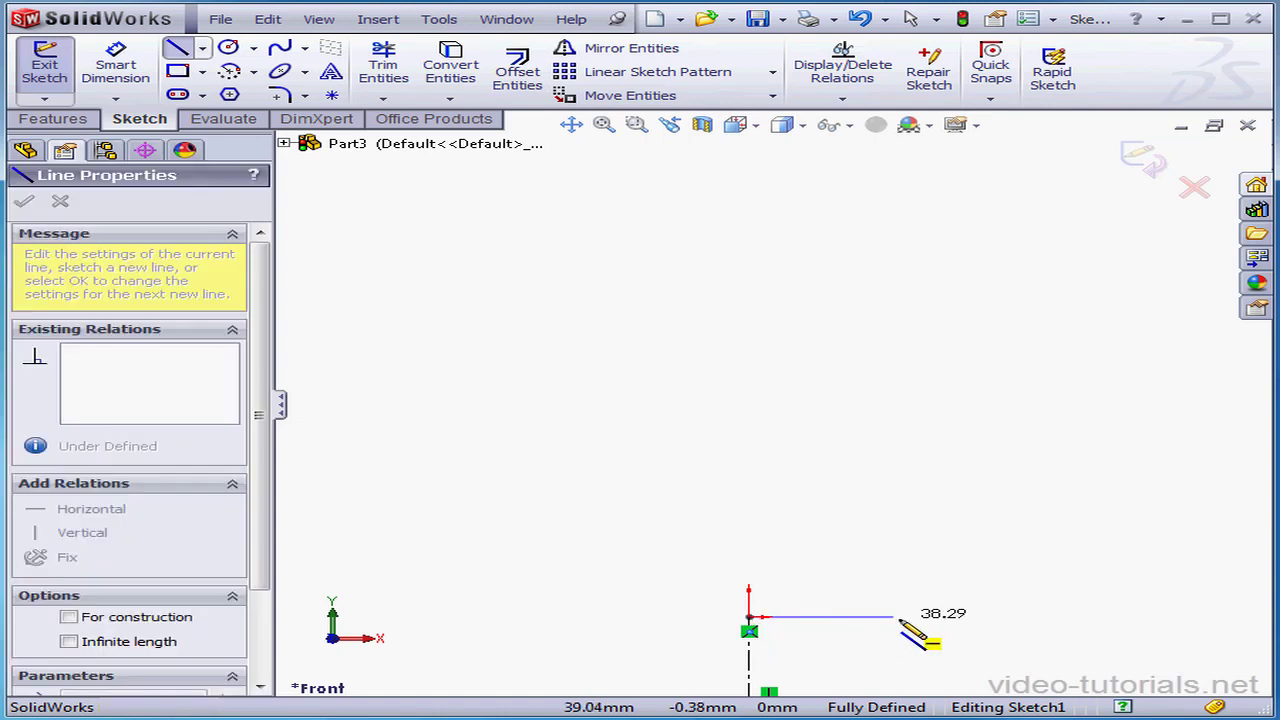
{"action": "left_click", "coordinate": [929, 617]}
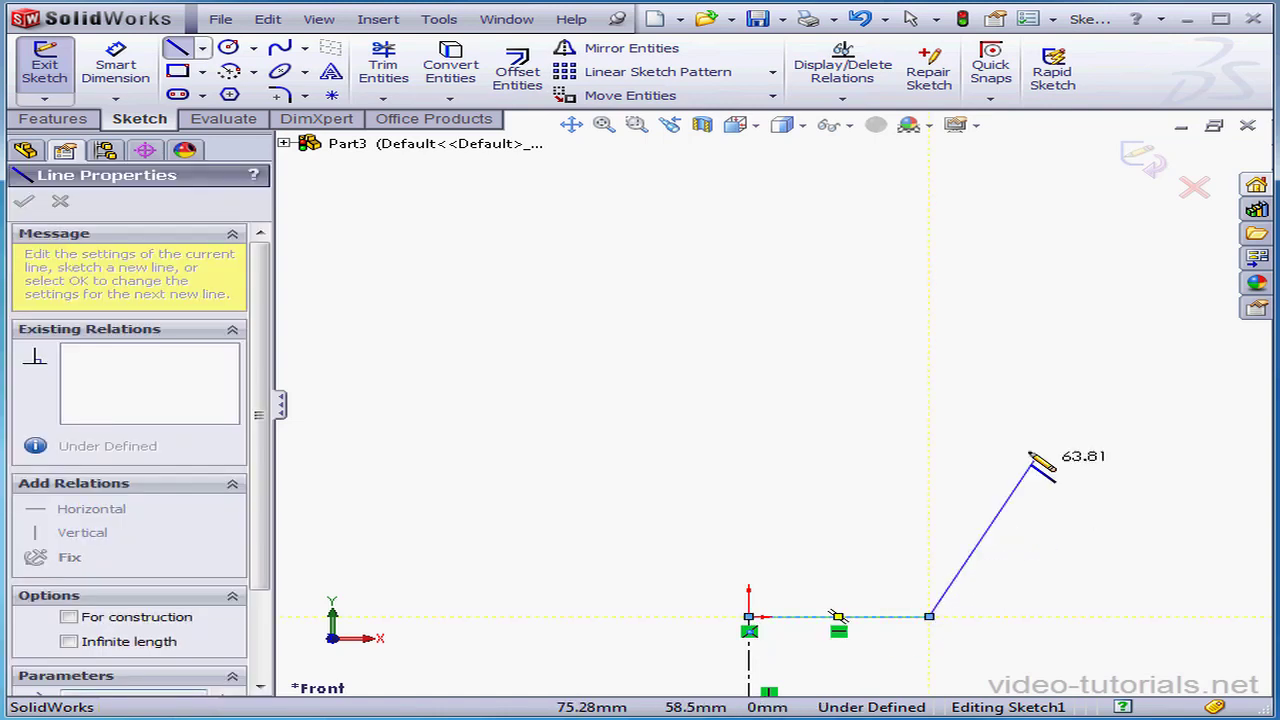
{"action": "left_click", "coordinate": [929, 363]}
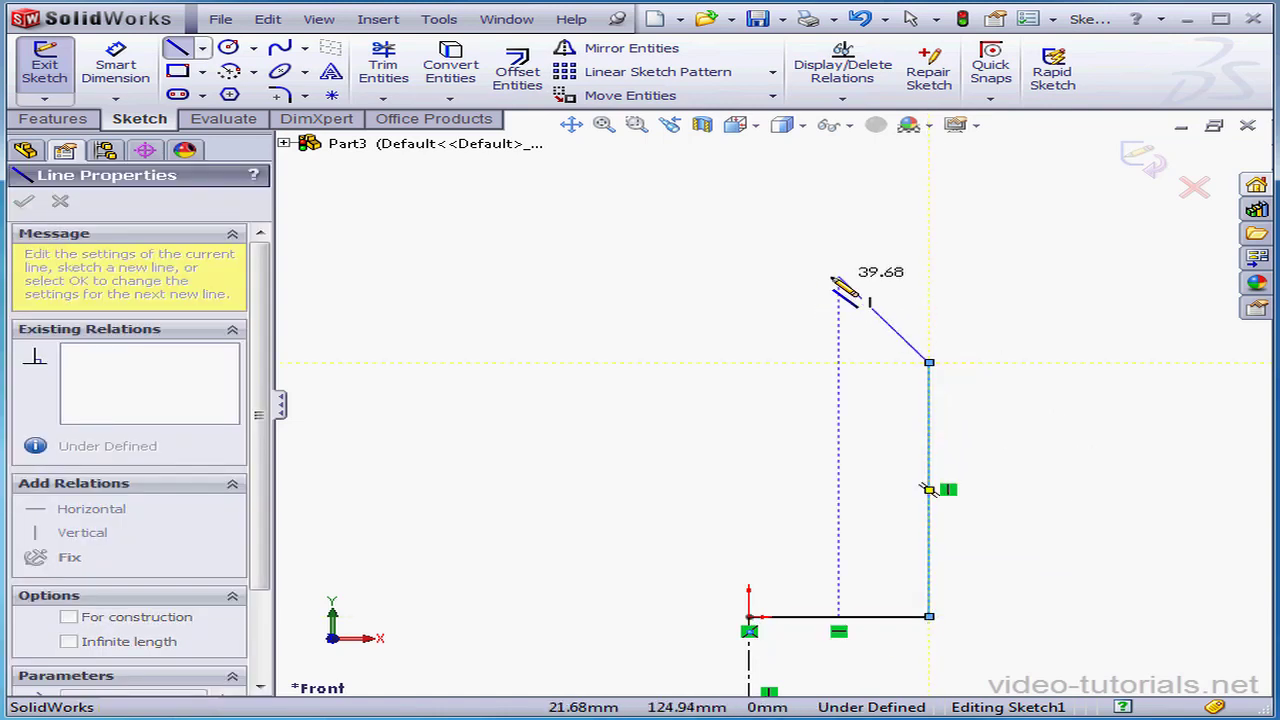
{"action": "left_click", "coordinate": [838, 276]}
{"action": "left_click", "coordinate": [838, 170]}
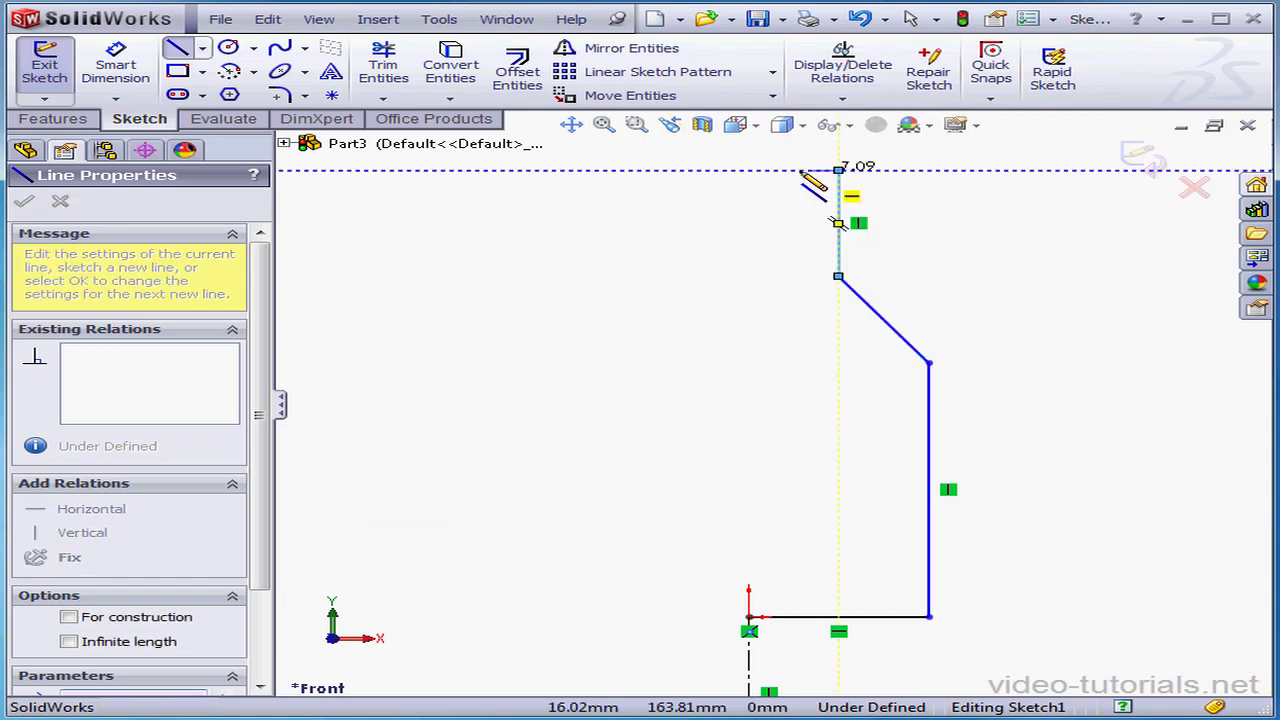
{"action": "left_click", "coordinate": [749, 170]}
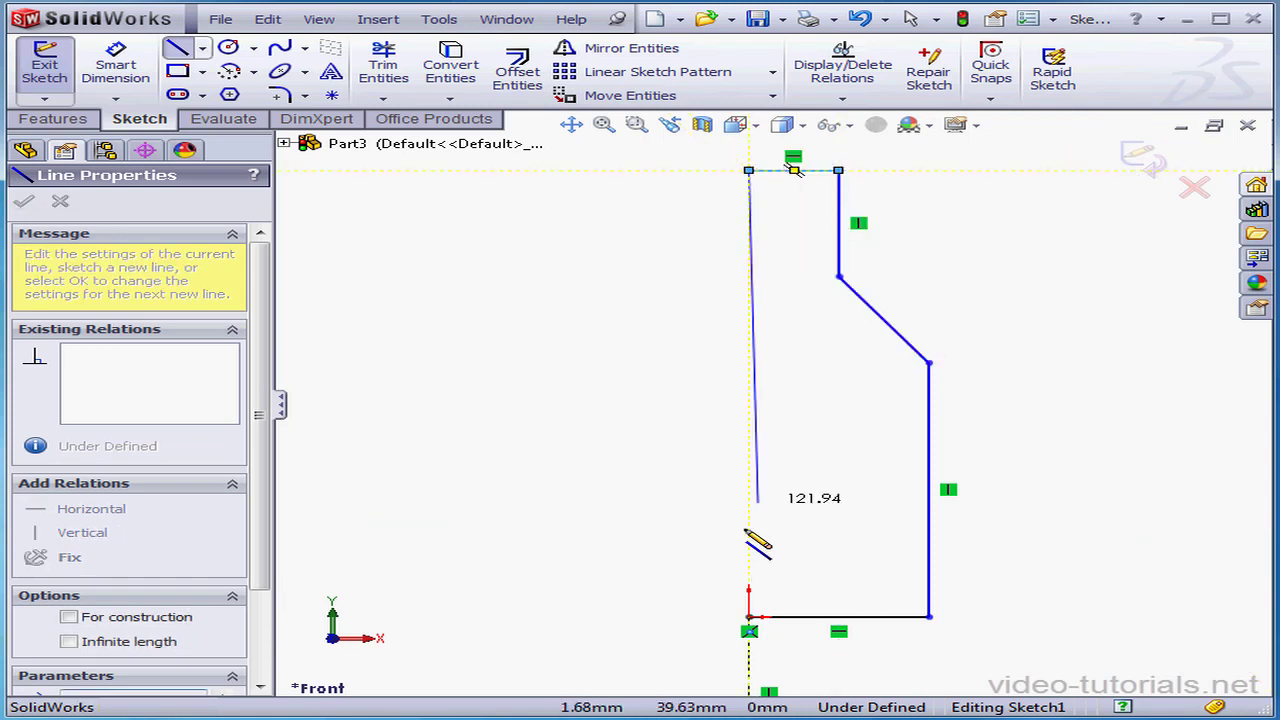
{"action": "left_click", "coordinate": [749, 617]}
{"action": "right_click", "coordinate": [822, 518]}
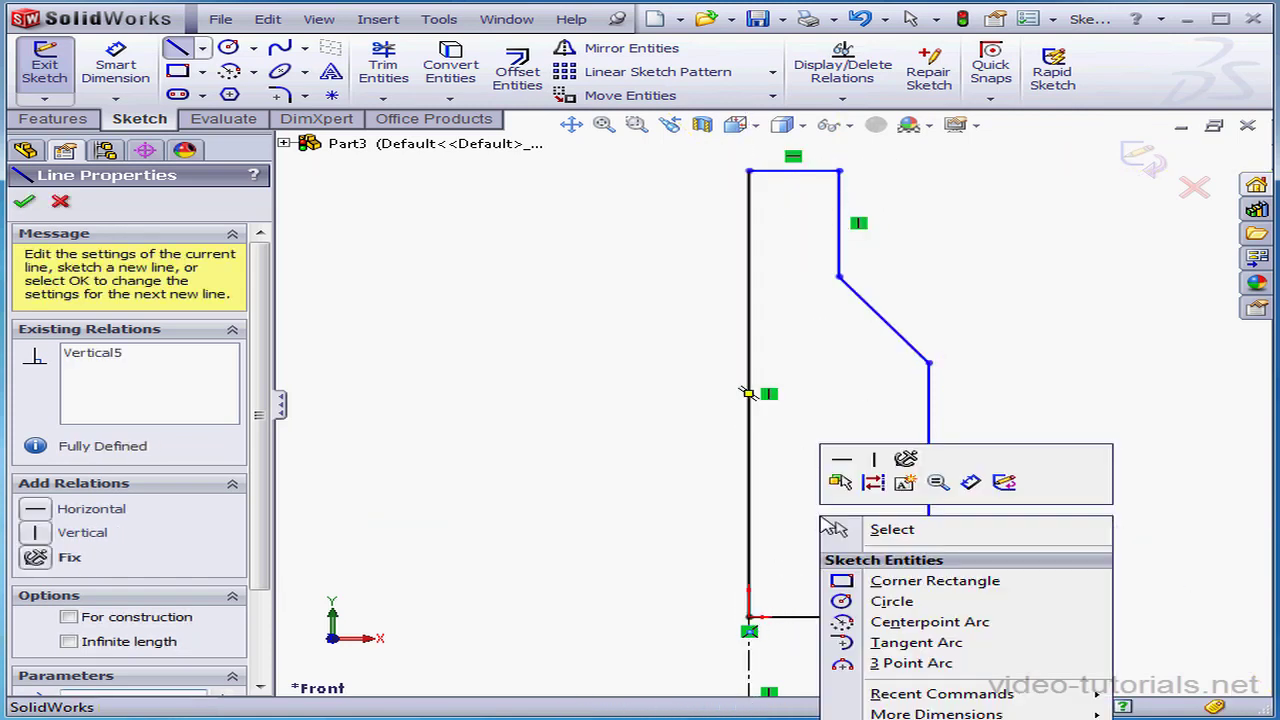
{"action": "left_click", "coordinate": [910, 531]}
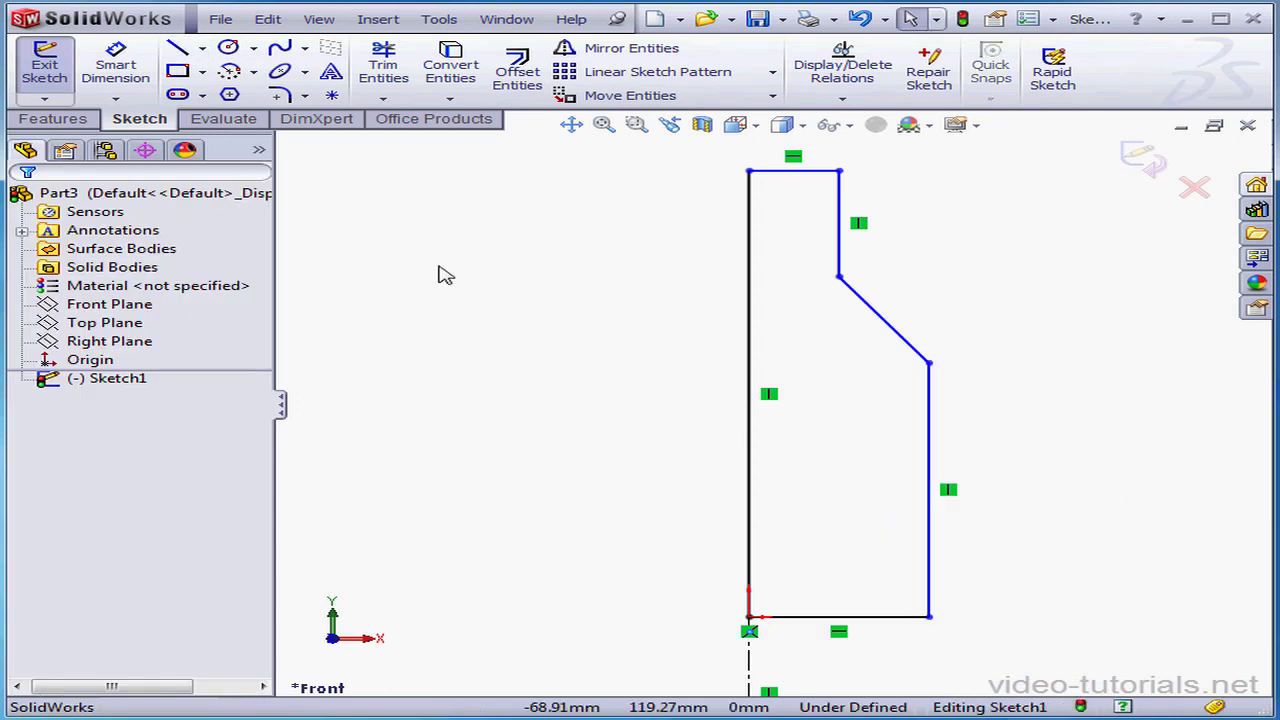
- Dimension the profile's long vertical line on the axis as 200 mm
{"action": "left_click", "coordinate": [115, 68]}
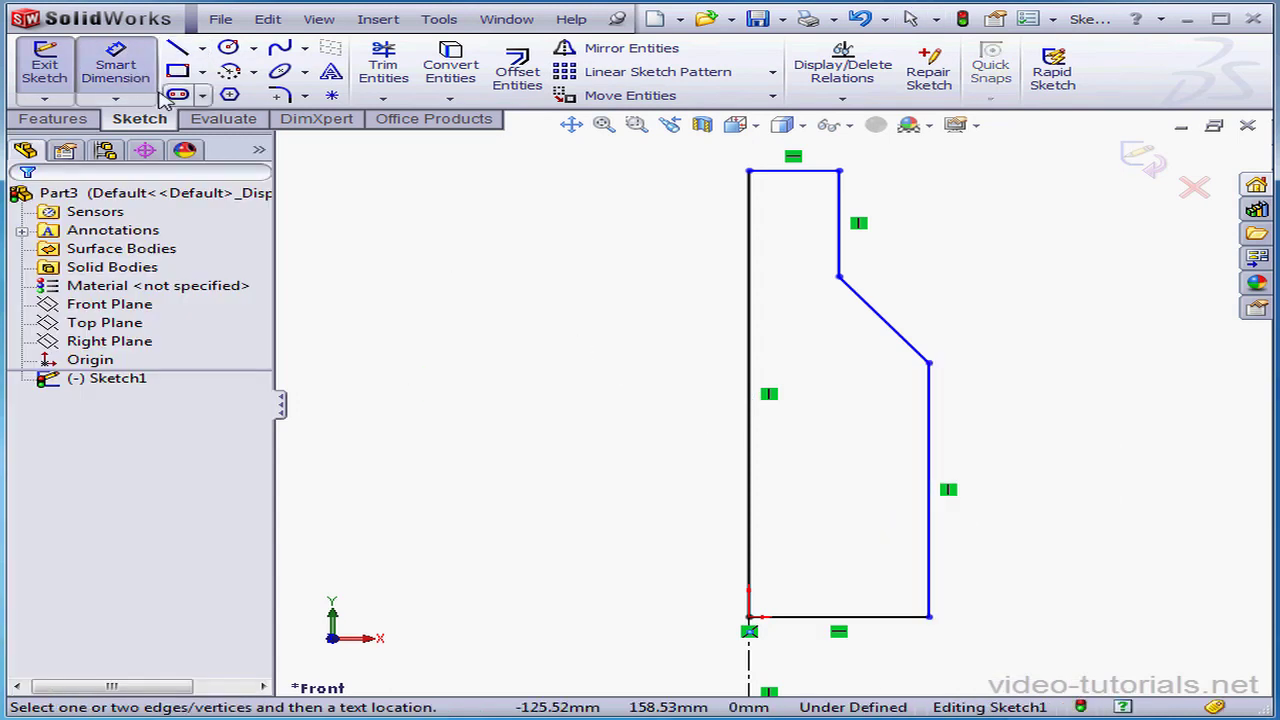
{"action": "left_click", "coordinate": [752, 355]}
{"action": "left_click", "coordinate": [684, 360]}
{"action": "type", "text": "2"}
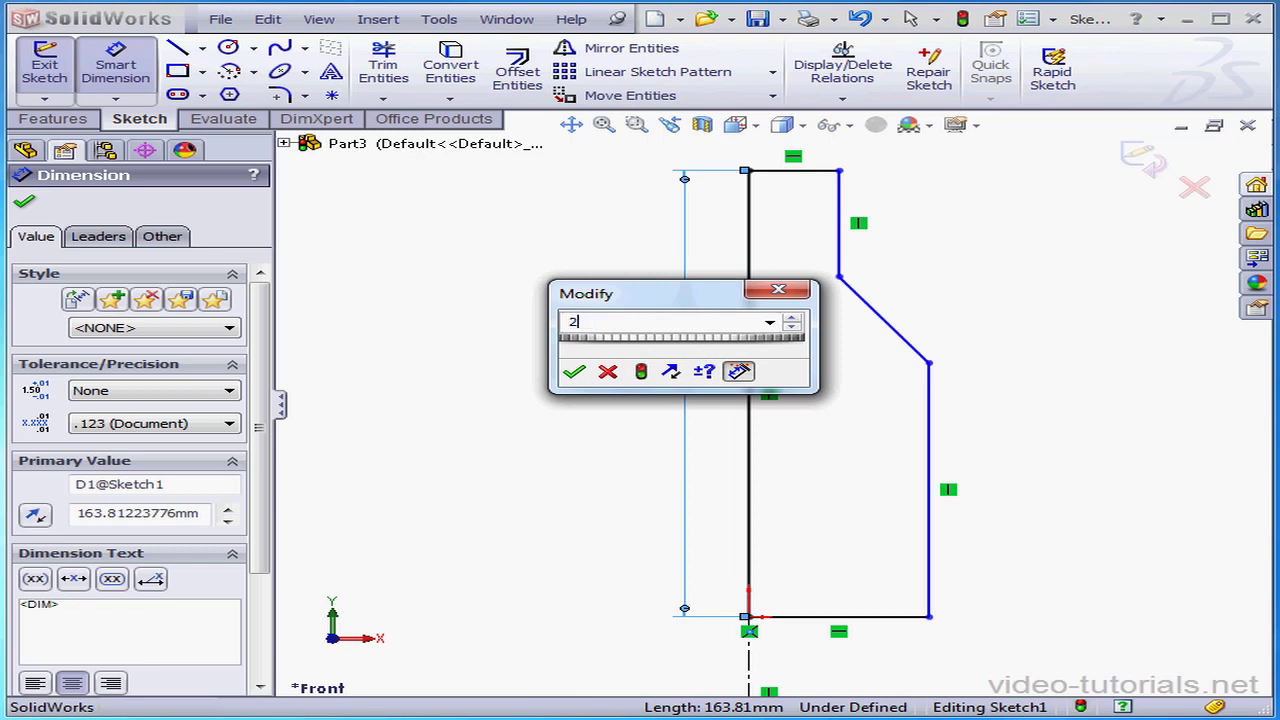
{"action": "type", "text": "00"}
{"action": "left_click", "coordinate": [575, 373]}
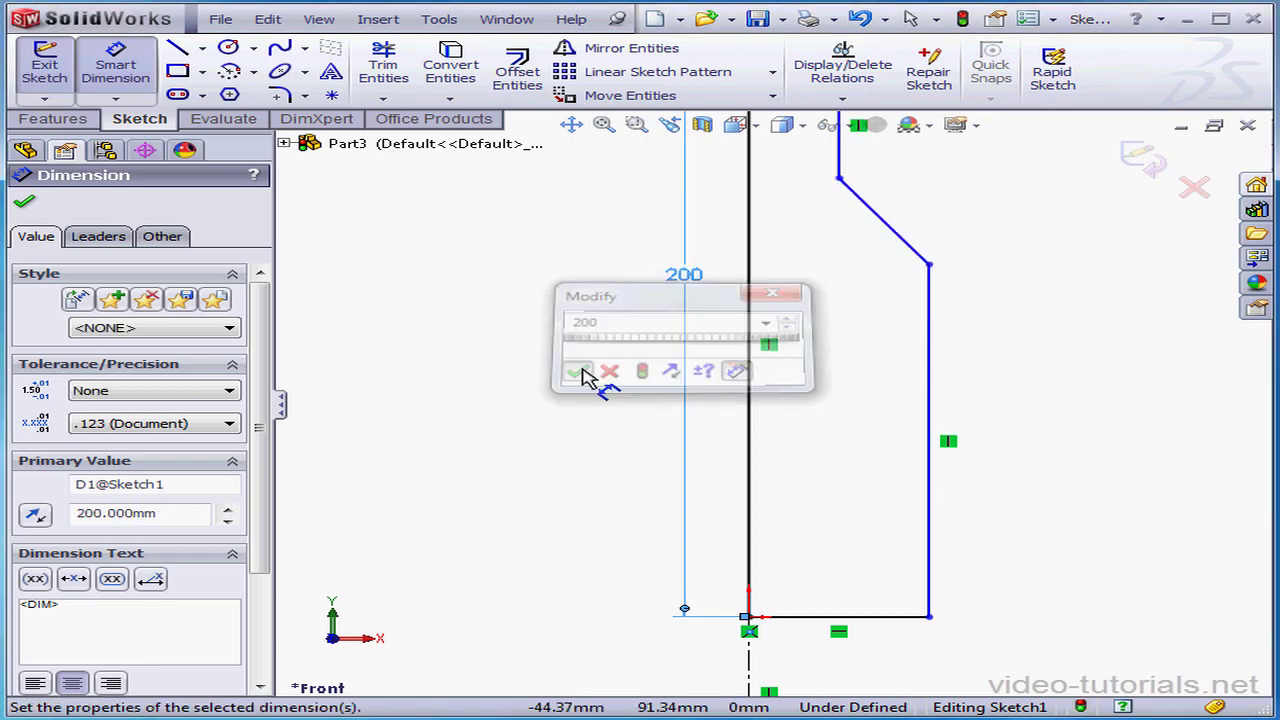
- Dimension the profile's base line as 50 mm, and delete that dimension
{"action": "left_click", "coordinate": [892, 617]}
{"action": "left_click", "coordinate": [893, 648]}
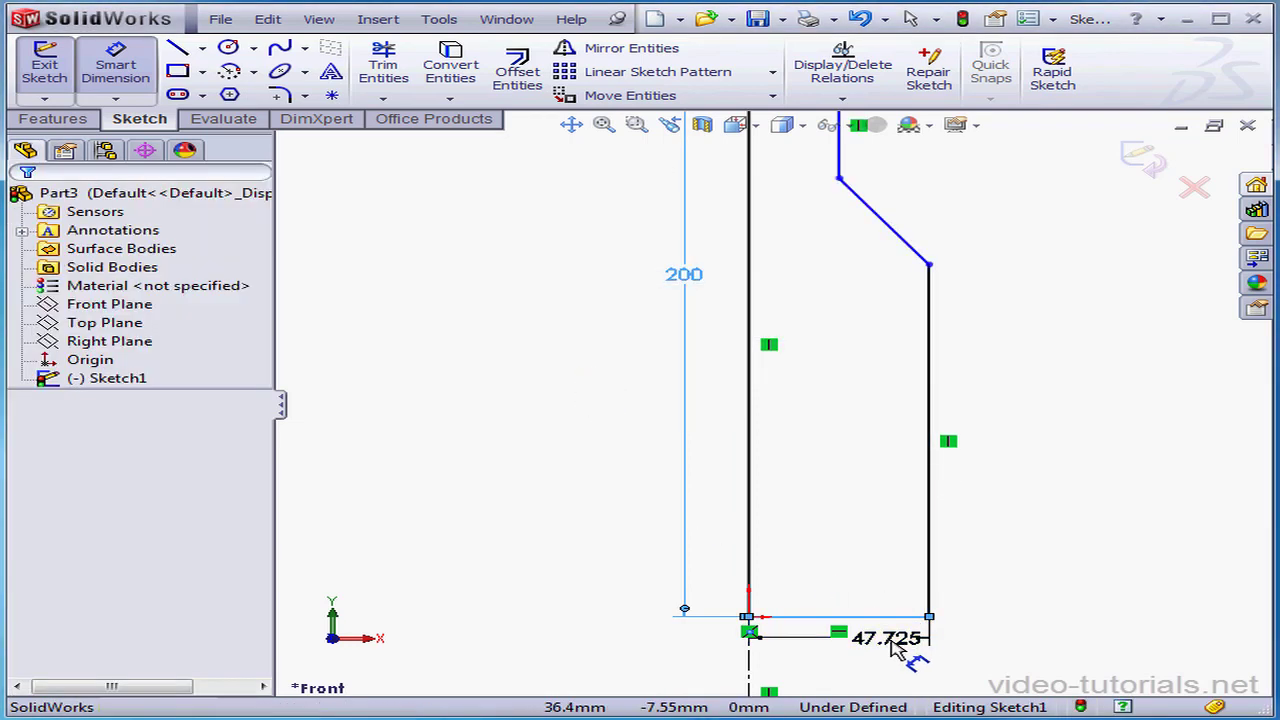
{"action": "type", "text": "50"}
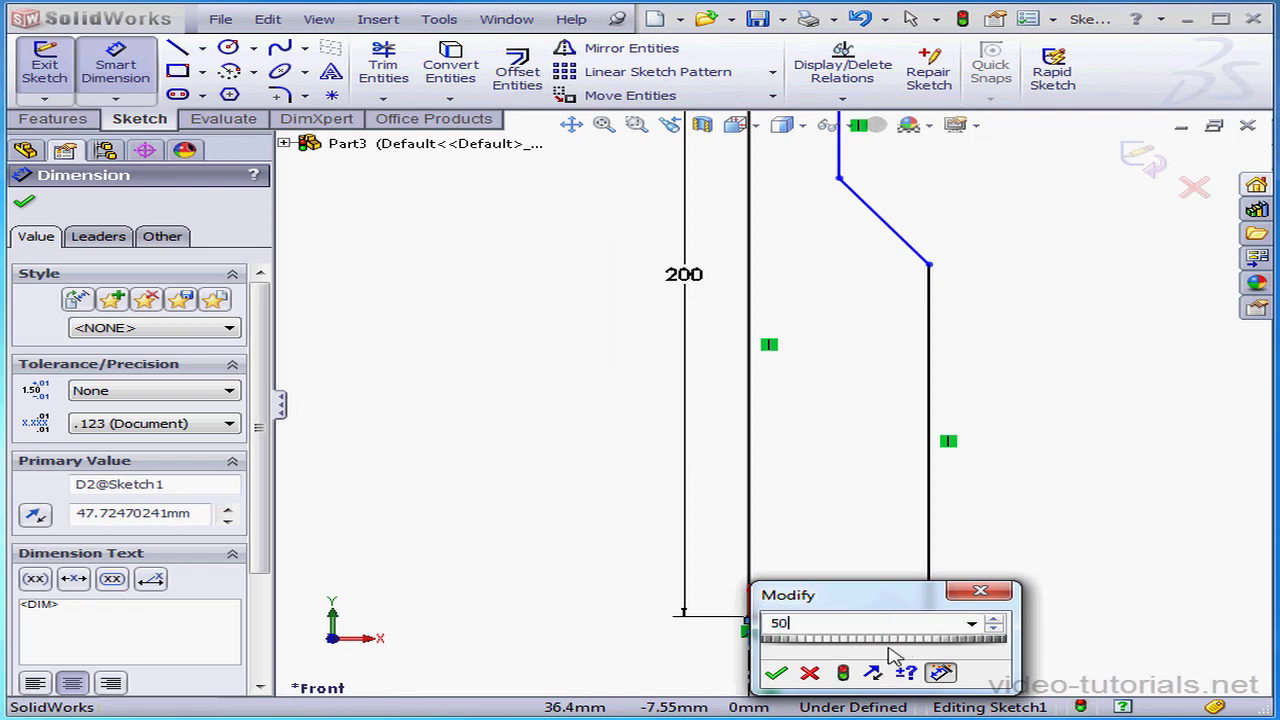
{"action": "left_click", "coordinate": [777, 675]}
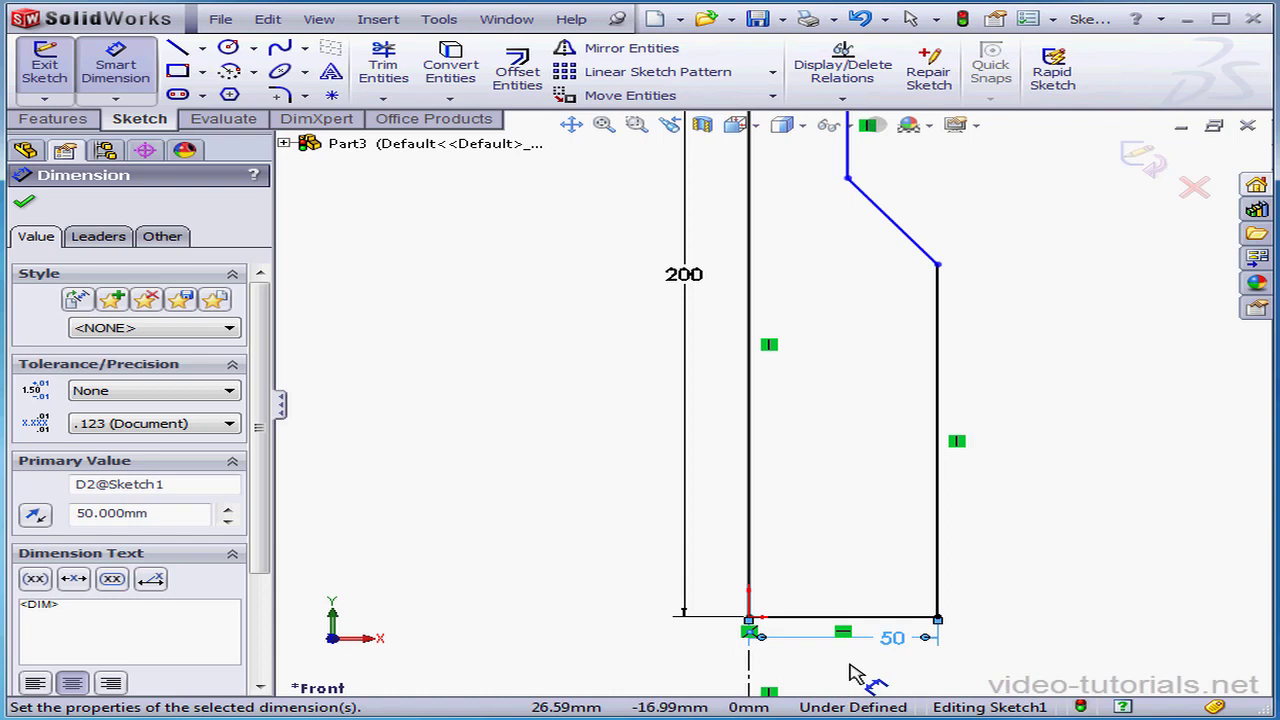
{"action": "key", "text": "Delete"}
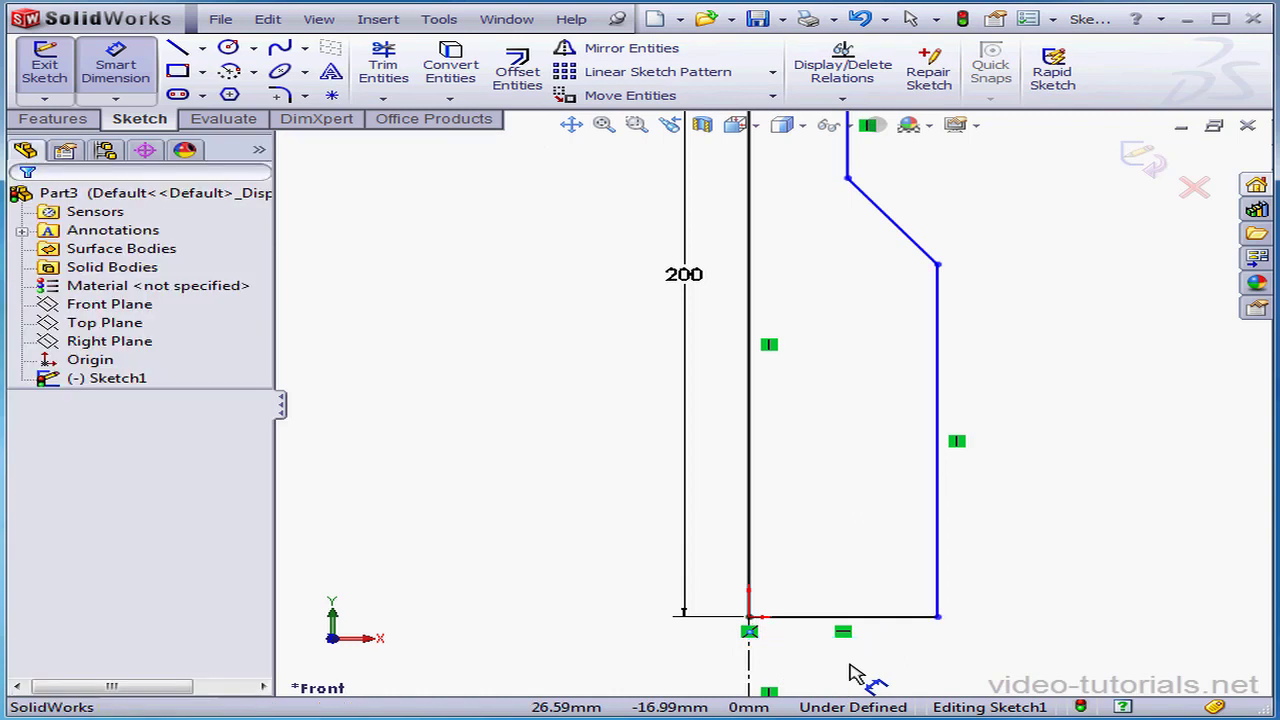
- Add a diameter dimension of 100 mm from the base's outer corner to the centerline, placed across the axis below the profile
{"action": "left_click", "coordinate": [938, 618]}
{"action": "left_click", "coordinate": [750, 678]}
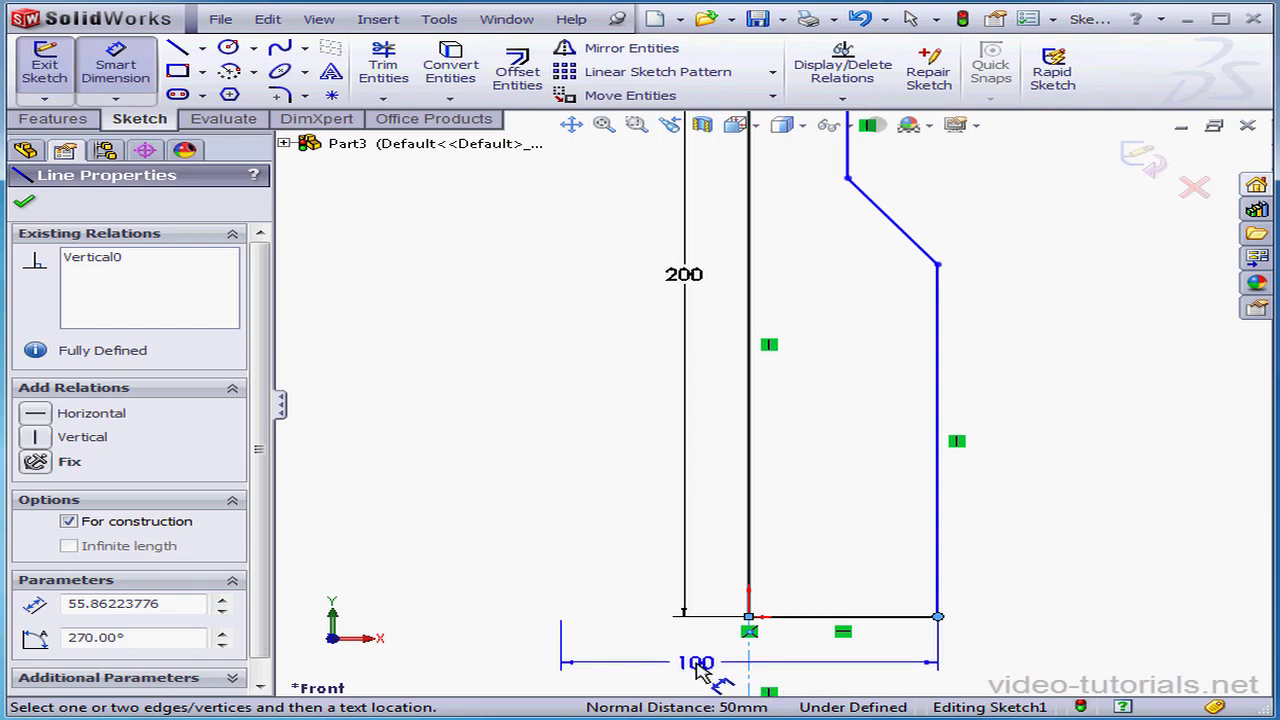
{"action": "left_click", "coordinate": [700, 670]}
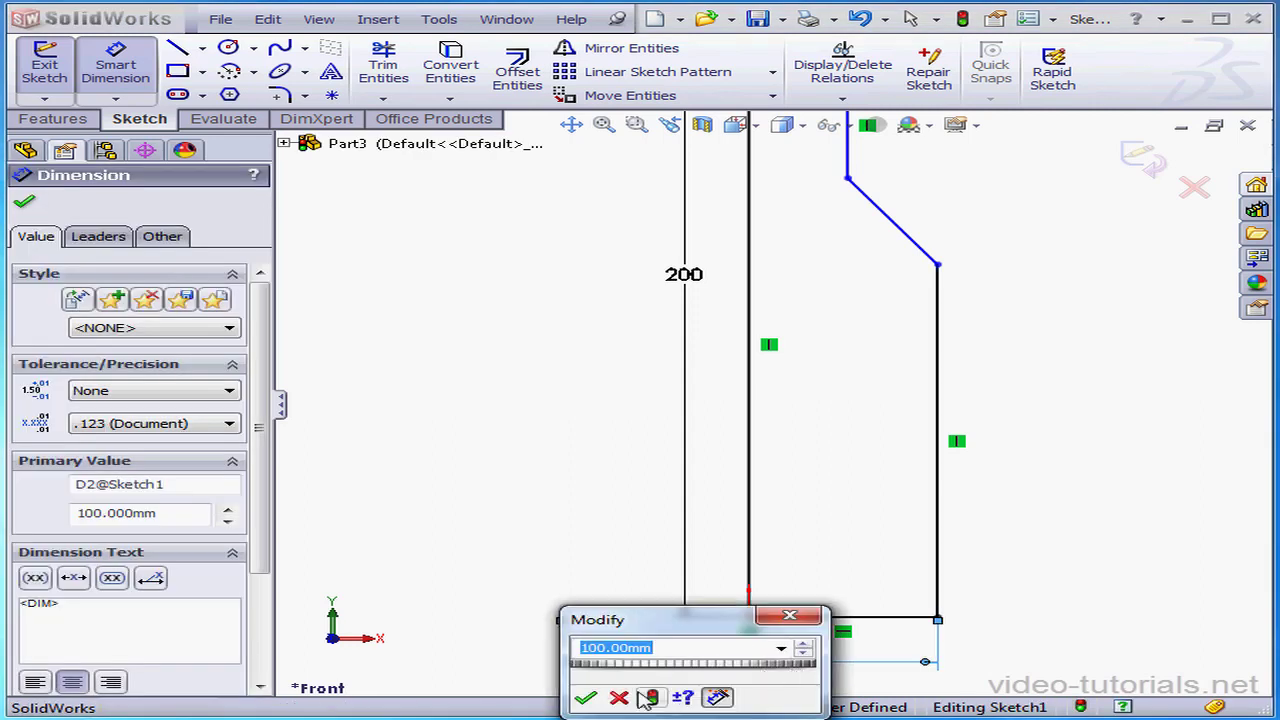
{"action": "left_click", "coordinate": [588, 699]}
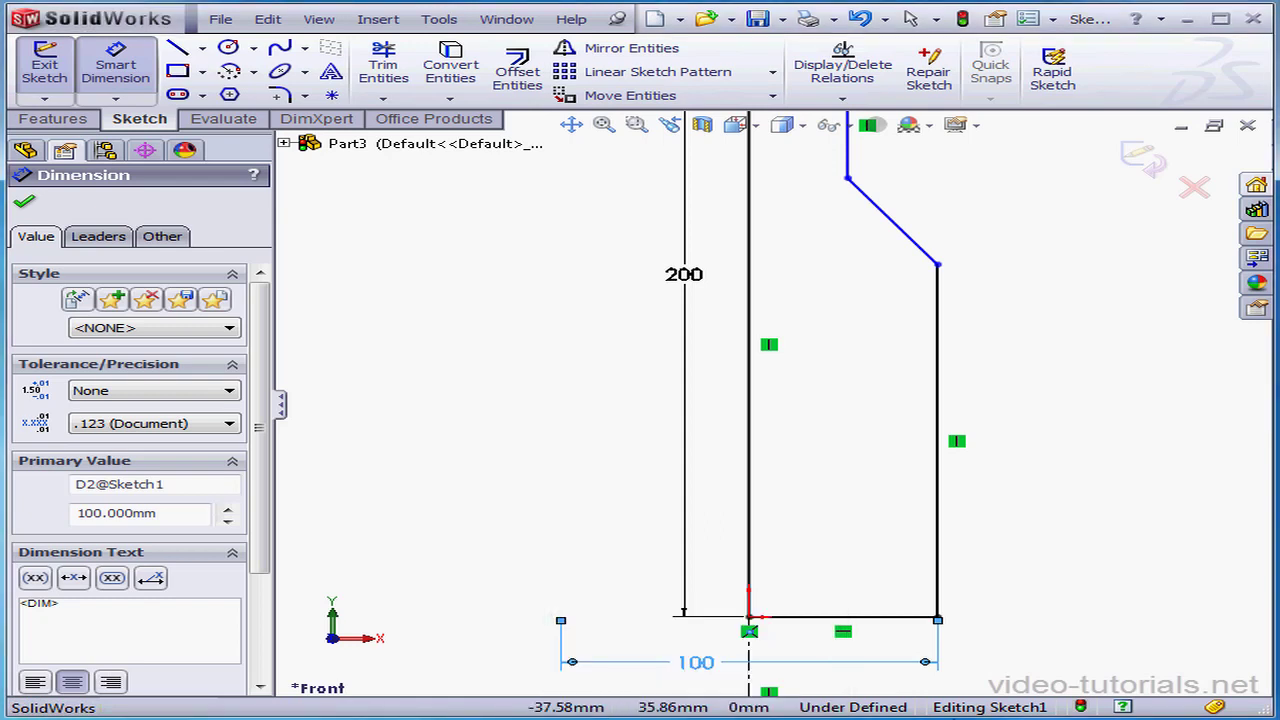
- Dimension the outer vertical line of the body as 120 mm
{"action": "left_click", "coordinate": [940, 592]}
{"action": "left_click", "coordinate": [1043, 565]}
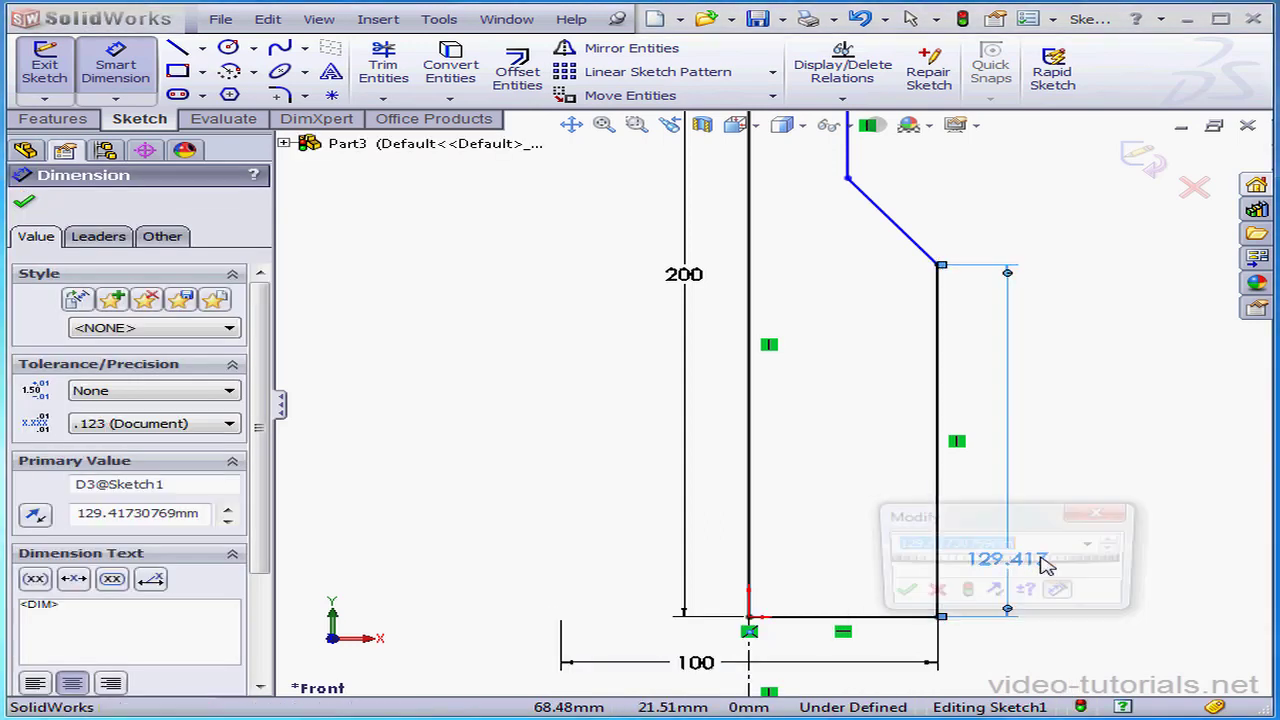
{"action": "type", "text": "1"}
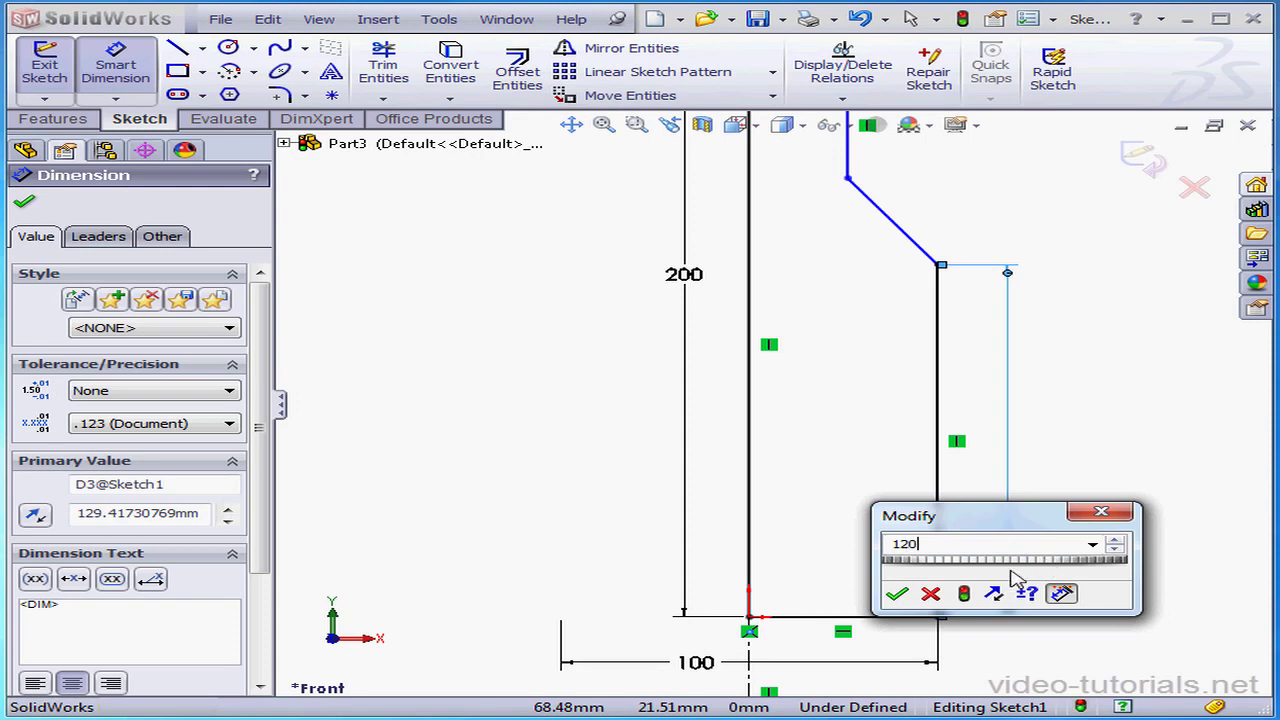
{"action": "type", "text": "20"}
{"action": "left_click", "coordinate": [897, 594]}
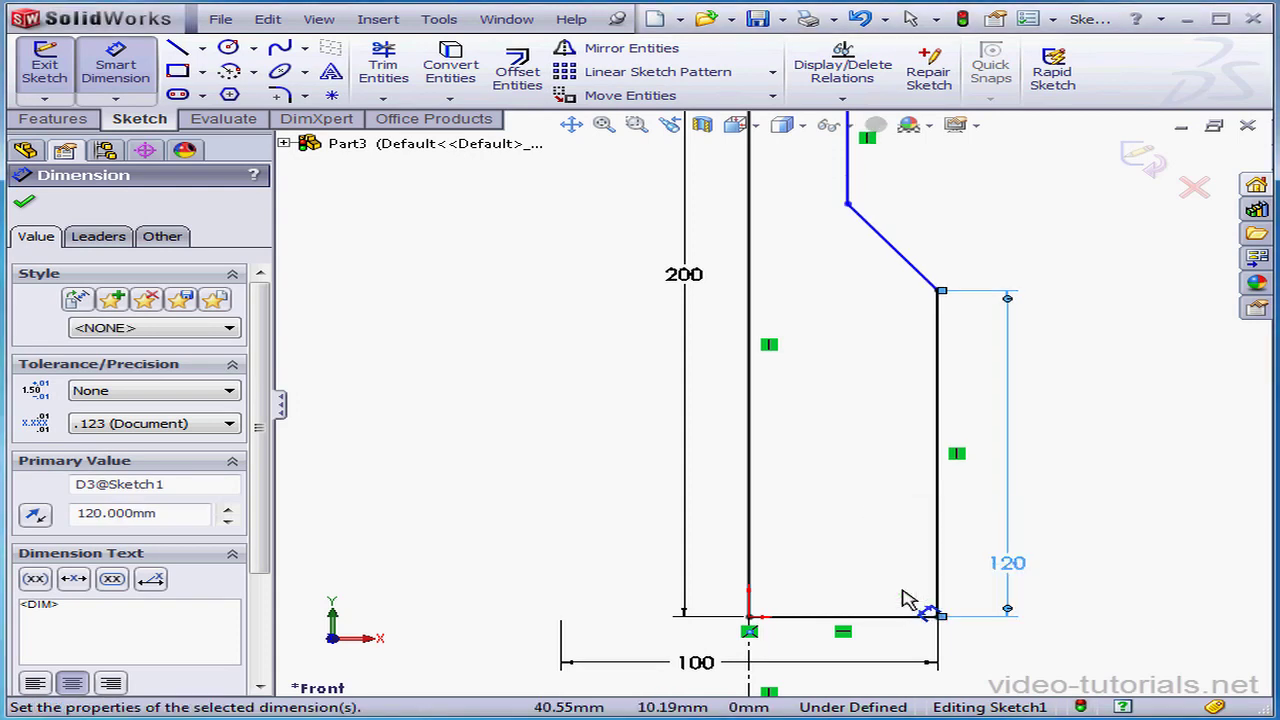
- Dimension the height from the base line to the upper end of the sloped shoulder as 140 mm
{"action": "left_click", "coordinate": [848, 205]}
{"action": "left_click", "coordinate": [900, 617]}
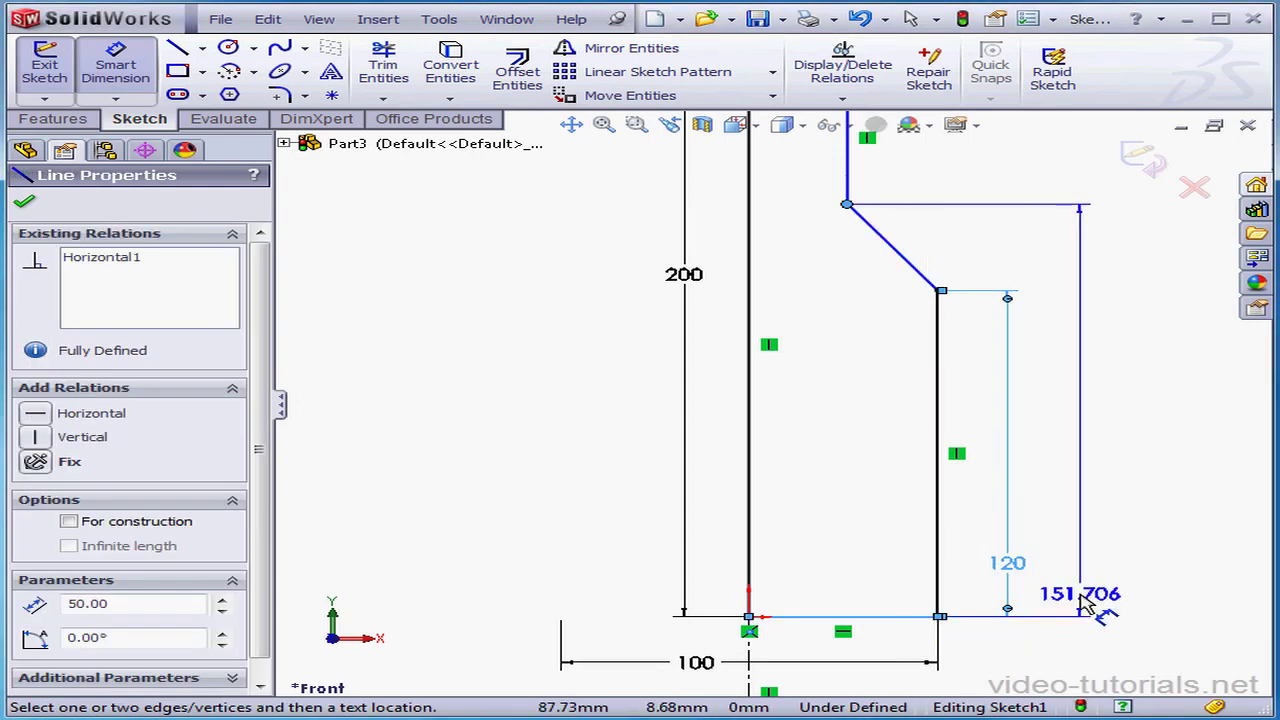
{"action": "left_click", "coordinate": [1100, 597]}
{"action": "type", "text": "140"}
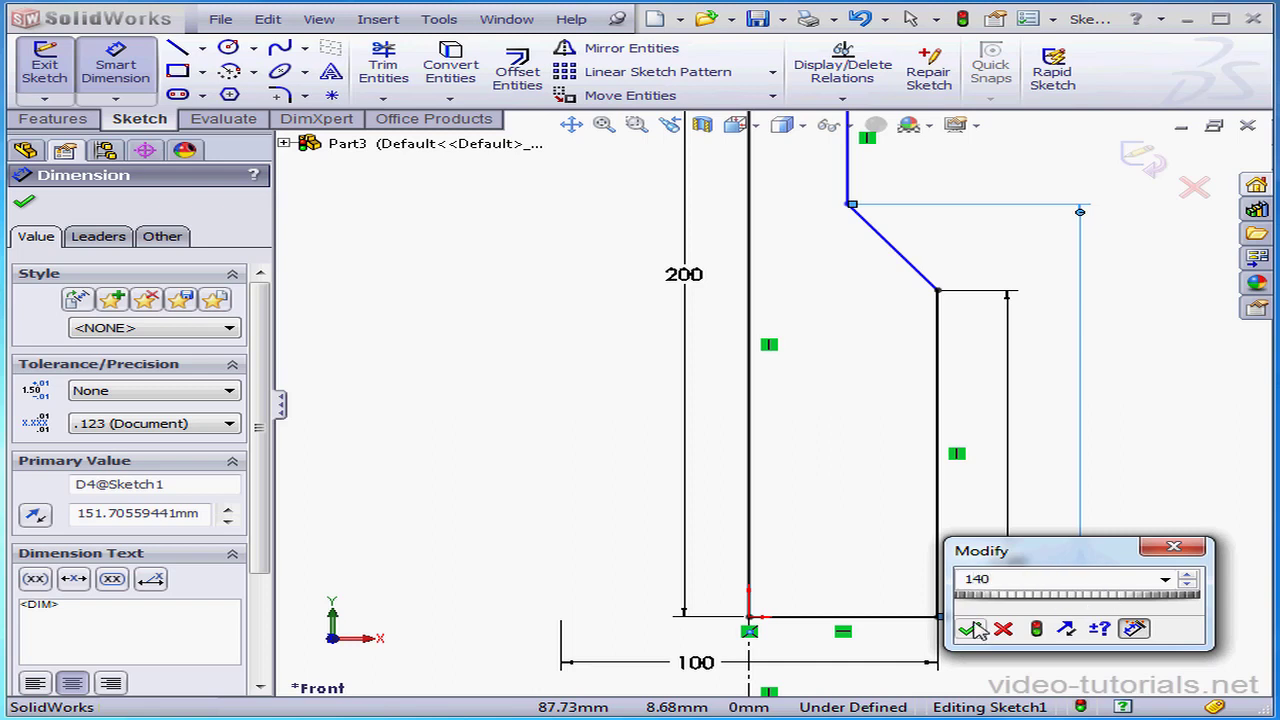
{"action": "left_click", "coordinate": [969, 629]}
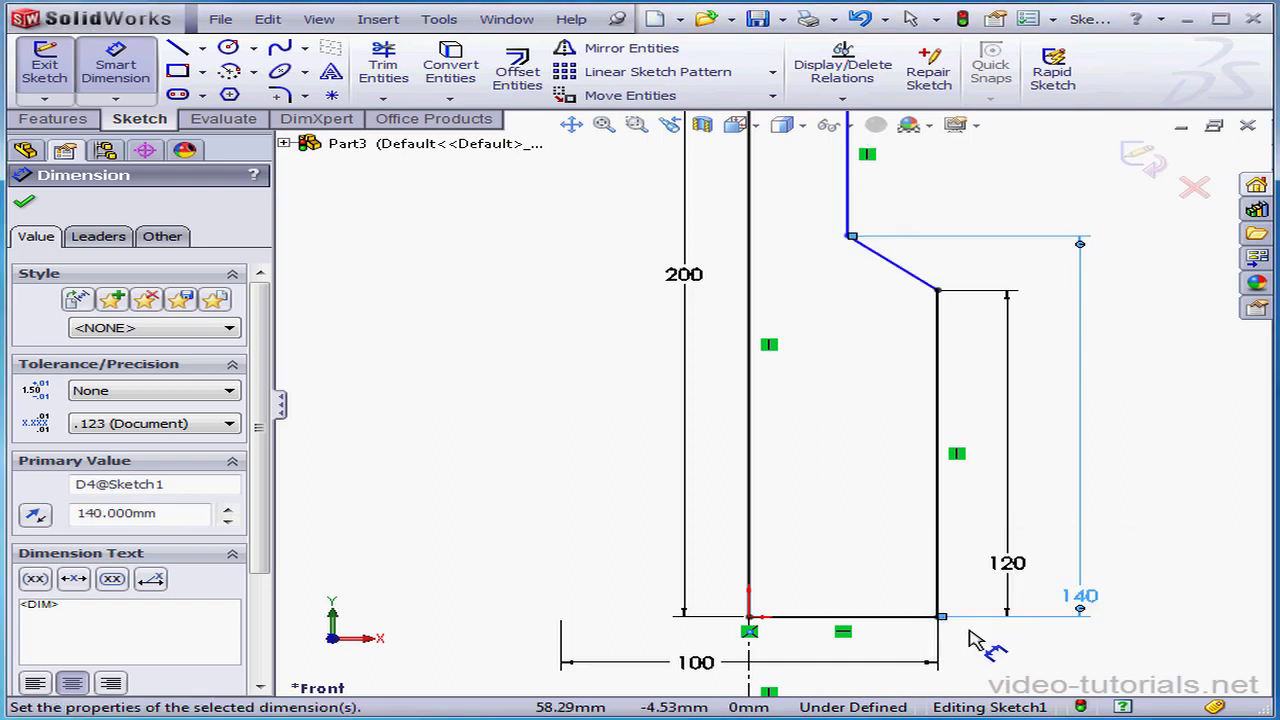
- Add a 40 mm diameter dimension from the neck's top outer corner to the centerline and place it above the profile's top edge
{"action": "scroll", "coordinate": [882, 485], "scroll_direction": "up", "scroll_amount": 1}
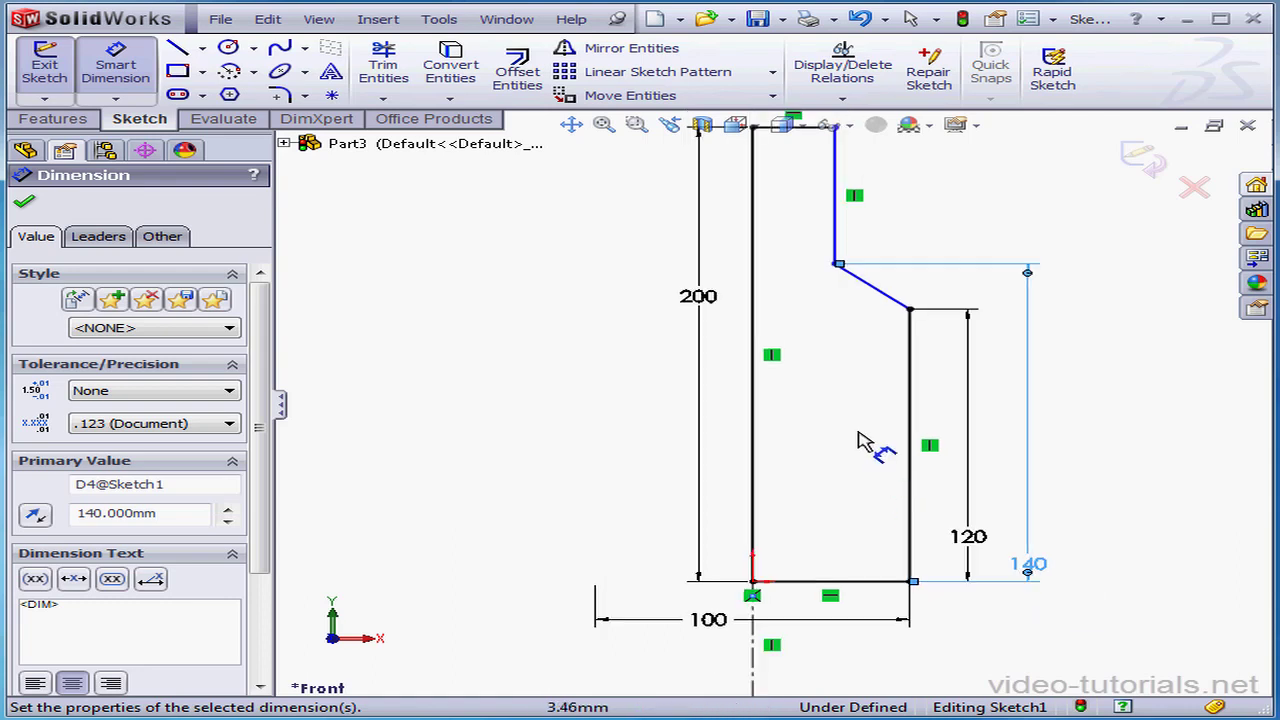
{"action": "scroll", "coordinate": [846, 290], "scroll_direction": "up", "scroll_amount": 1}
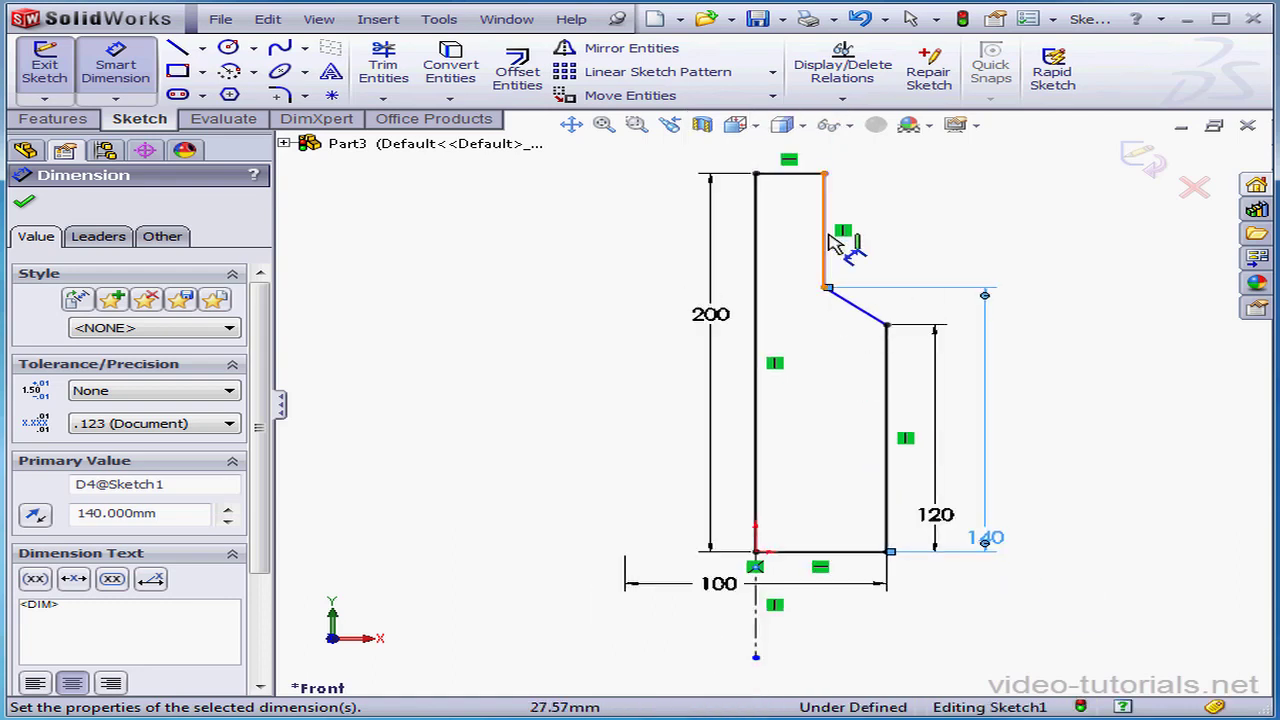
{"action": "left_click", "coordinate": [826, 176]}
{"action": "left_click", "coordinate": [757, 632]}
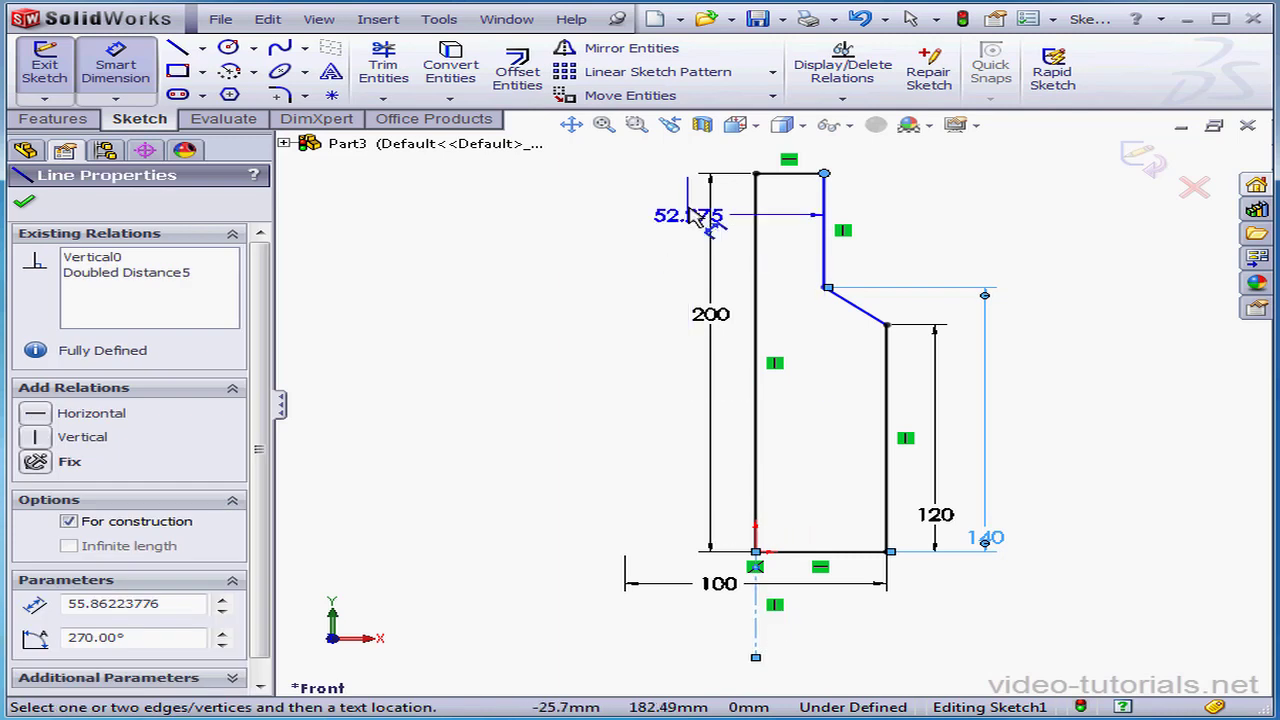
{"action": "left_click", "coordinate": [686, 186]}
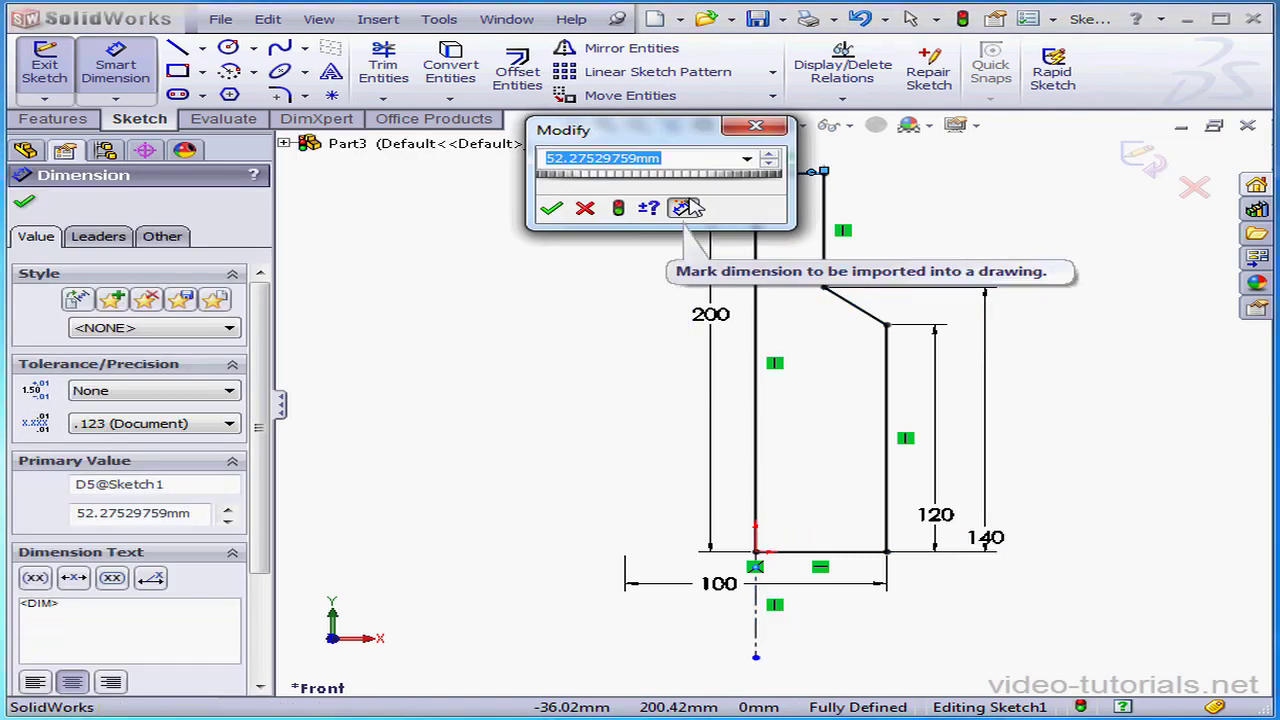
{"action": "type", "text": "40"}
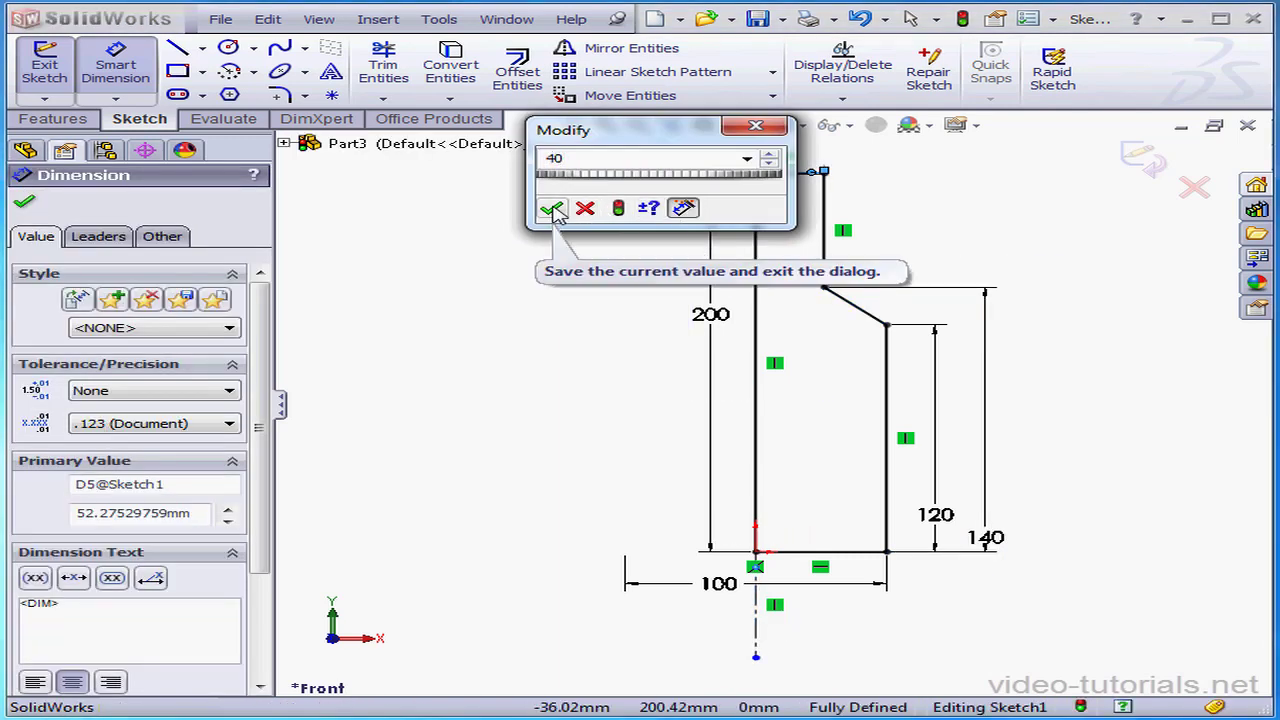
{"action": "left_click", "coordinate": [551, 208]}
{"action": "left_click_drag", "start_coordinate": [690, 177], "coordinate": [725, 165]}
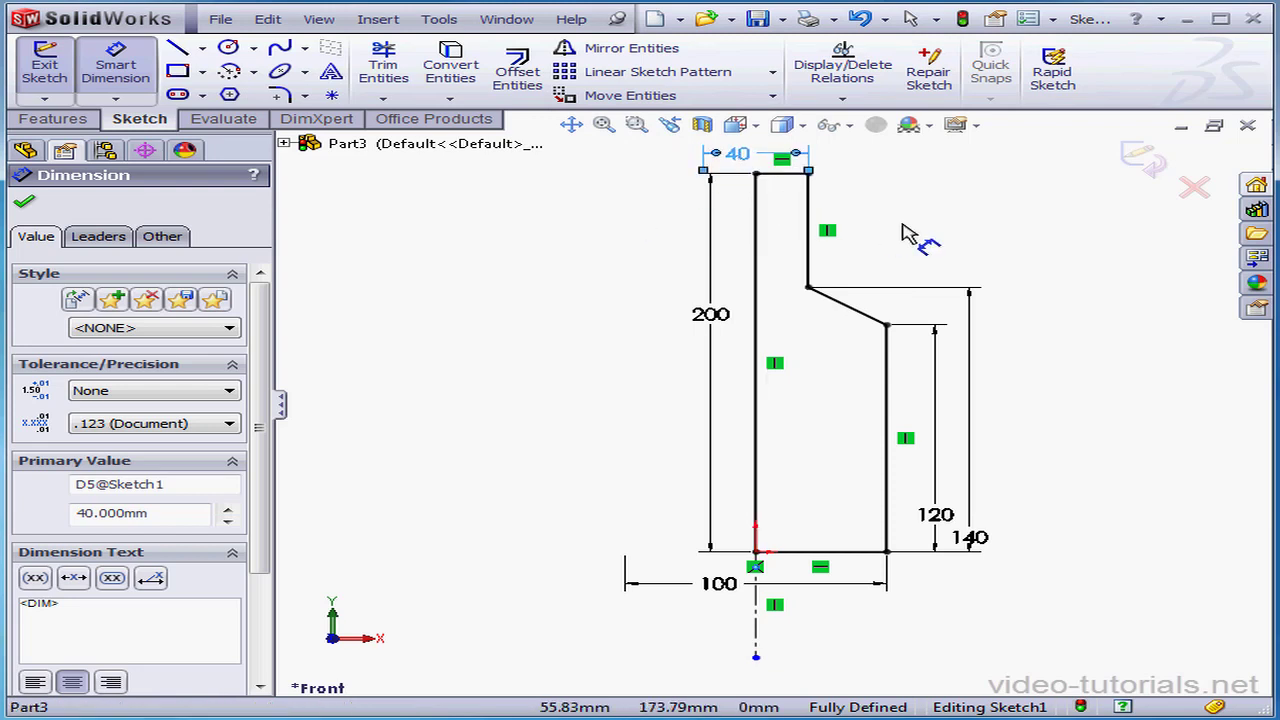
- Finish the sketch and revolve the bottle profile 360 degrees about its centerline
{"action": "left_click", "coordinate": [1148, 168]}
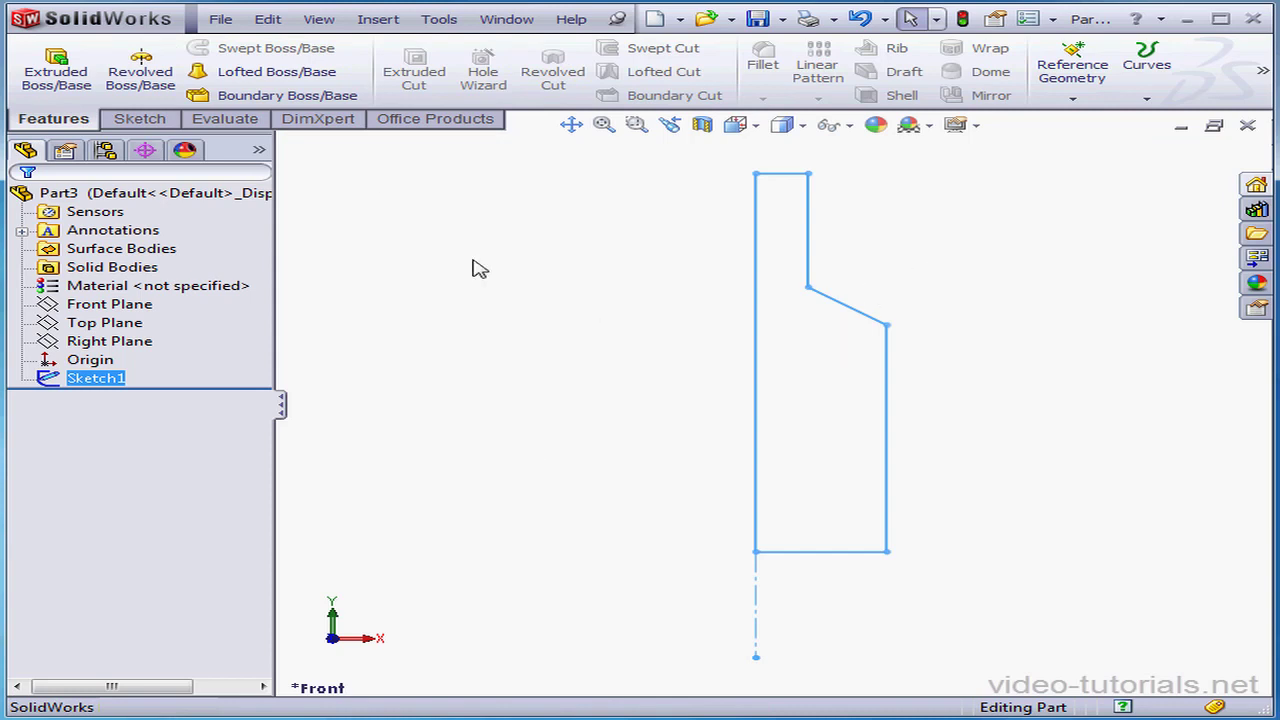
{"action": "left_click", "coordinate": [140, 70]}
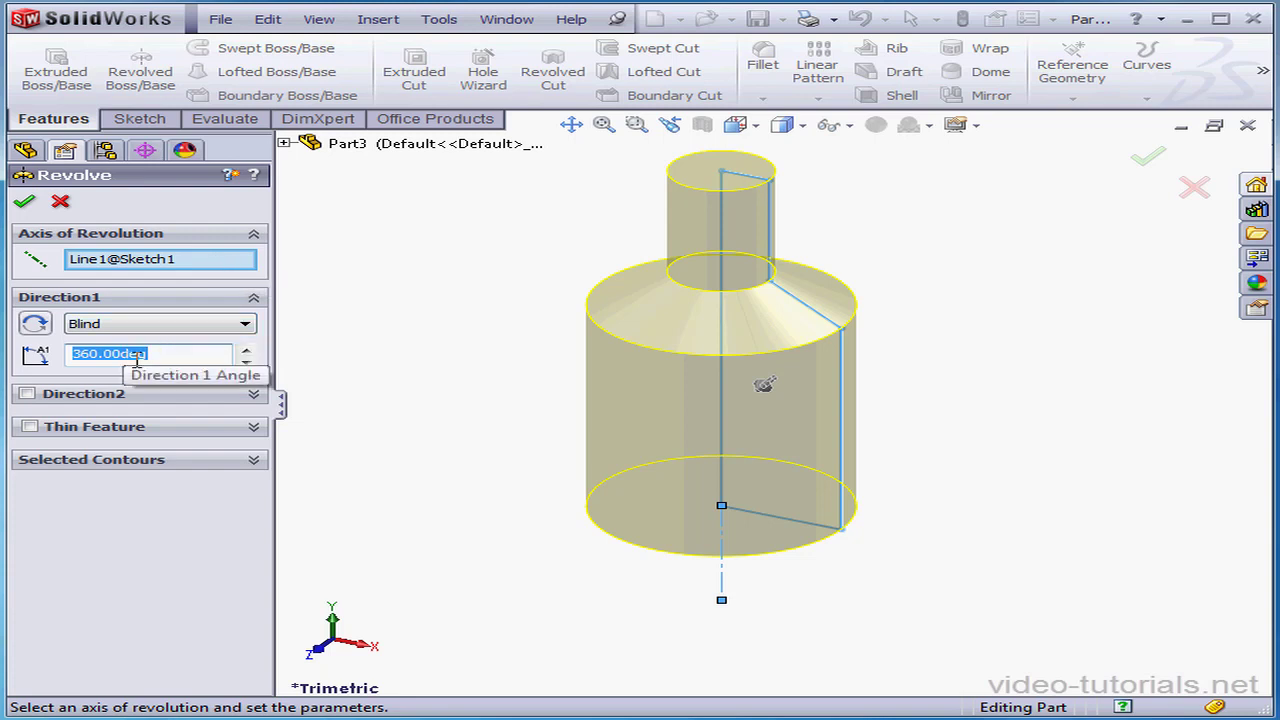
{"action": "left_click", "coordinate": [24, 201]}
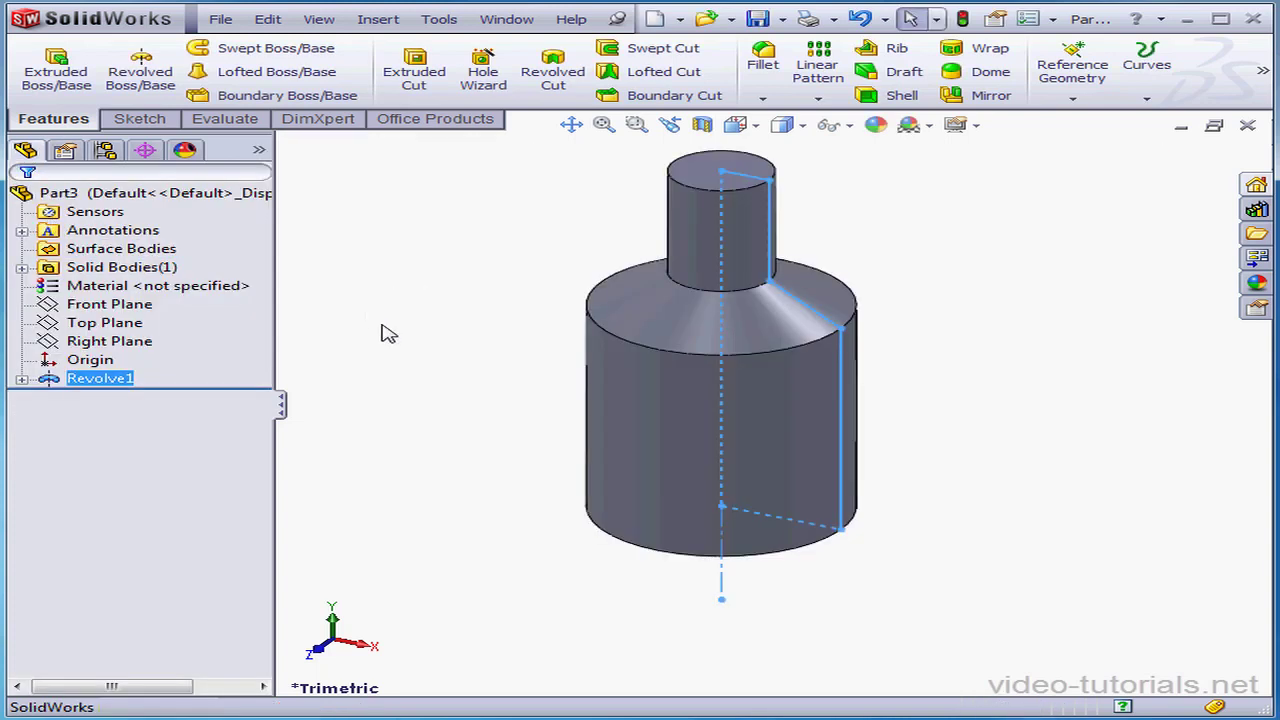
- Fillet the edge at the base of the neck and the outer shoulder edge with a 20 mm radius
{"action": "left_click", "coordinate": [763, 62]}
{"action": "left_click", "coordinate": [246, 447]}
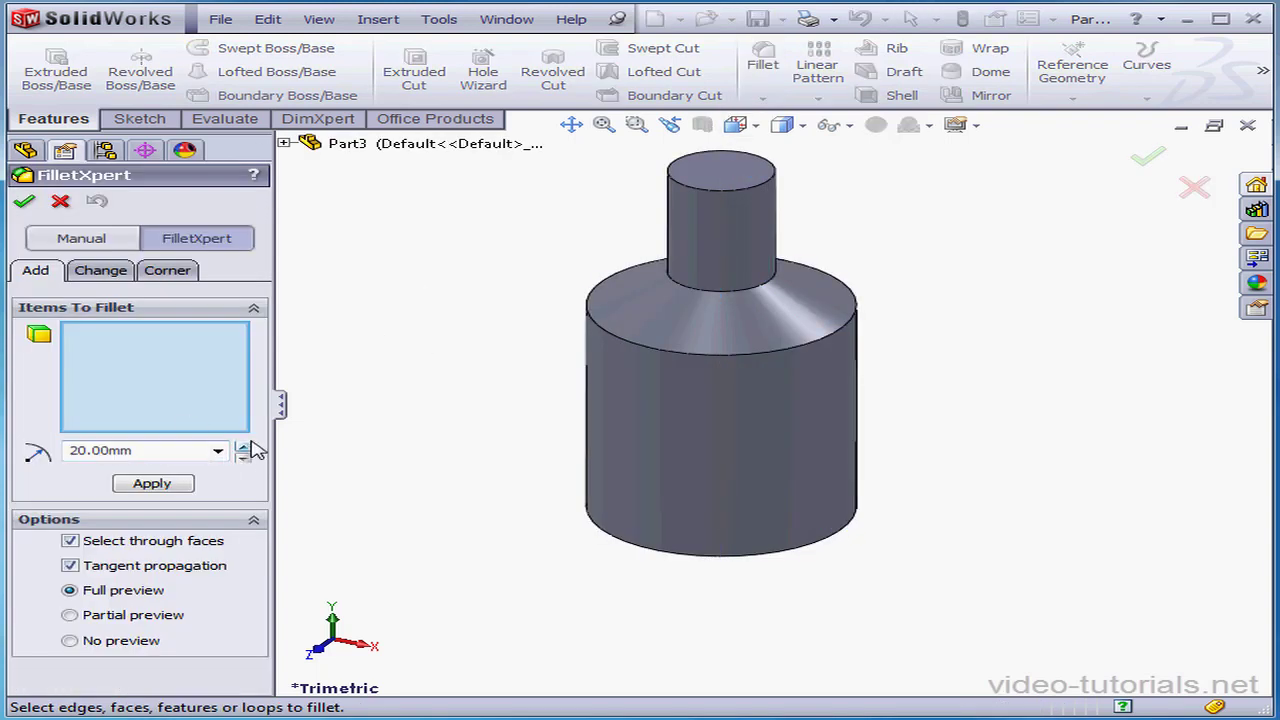
{"action": "left_click", "coordinate": [736, 290]}
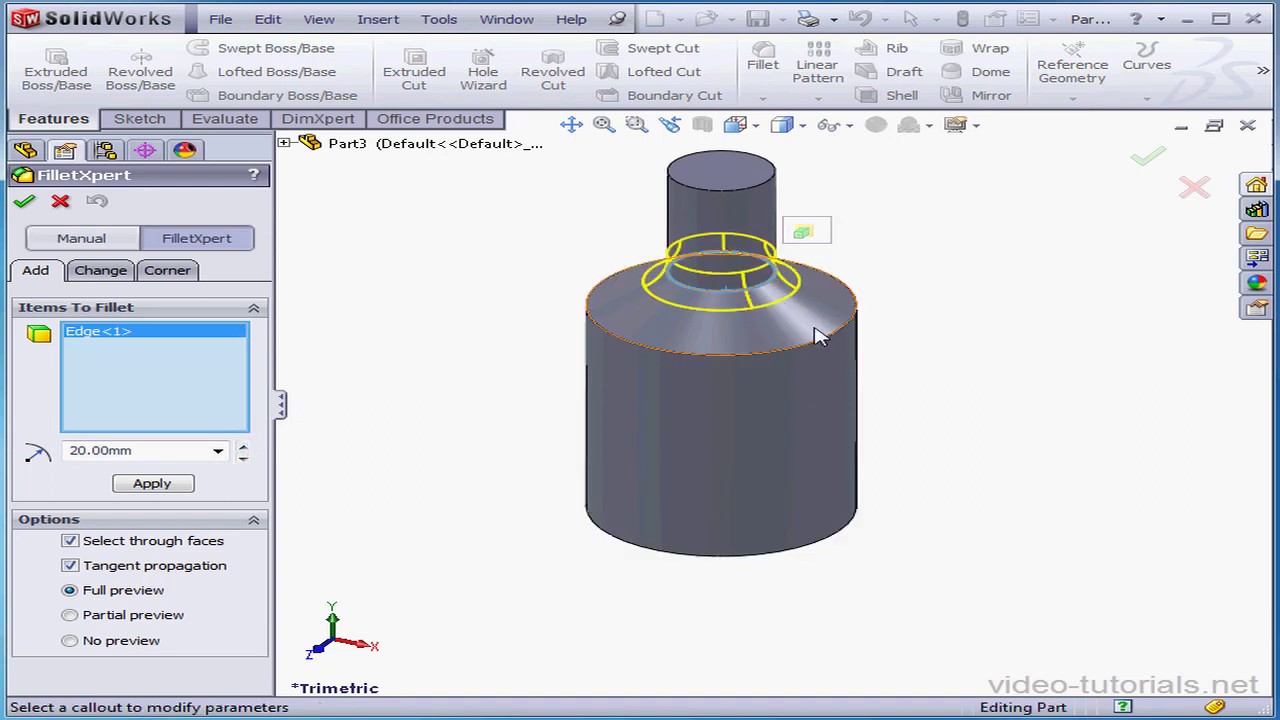
{"action": "left_click", "coordinate": [810, 355]}
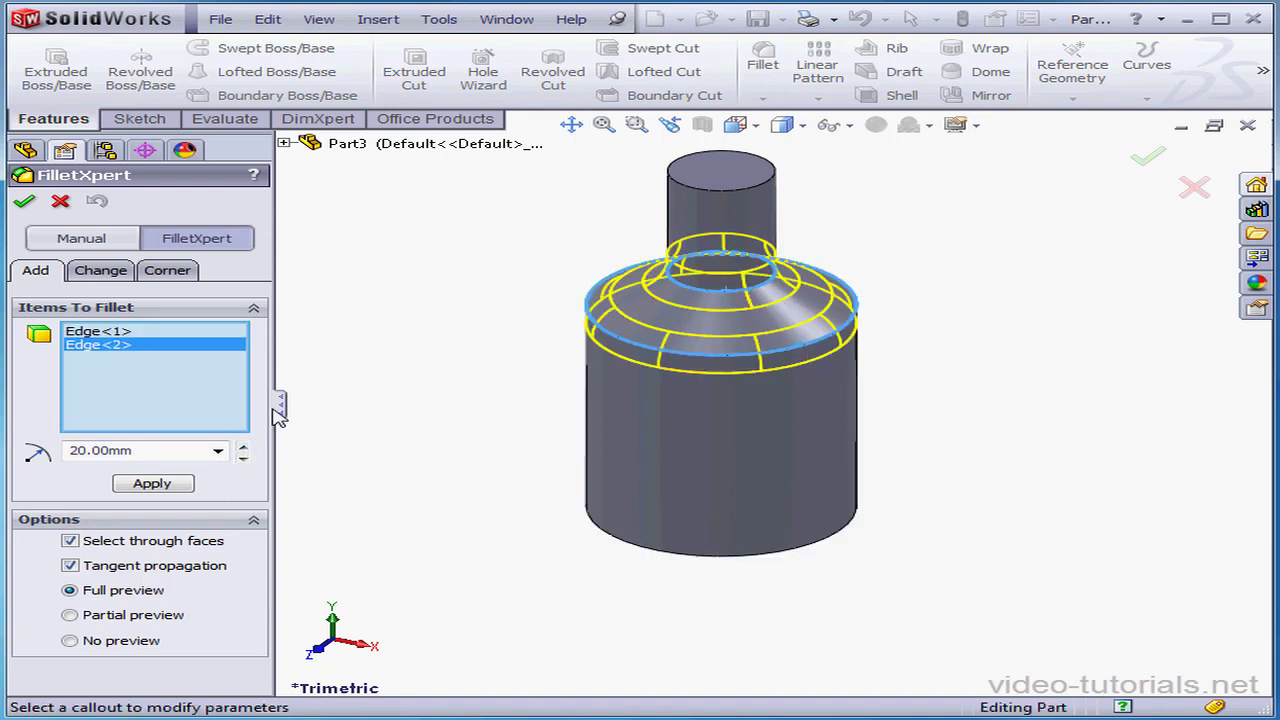
{"action": "left_click", "coordinate": [155, 484]}
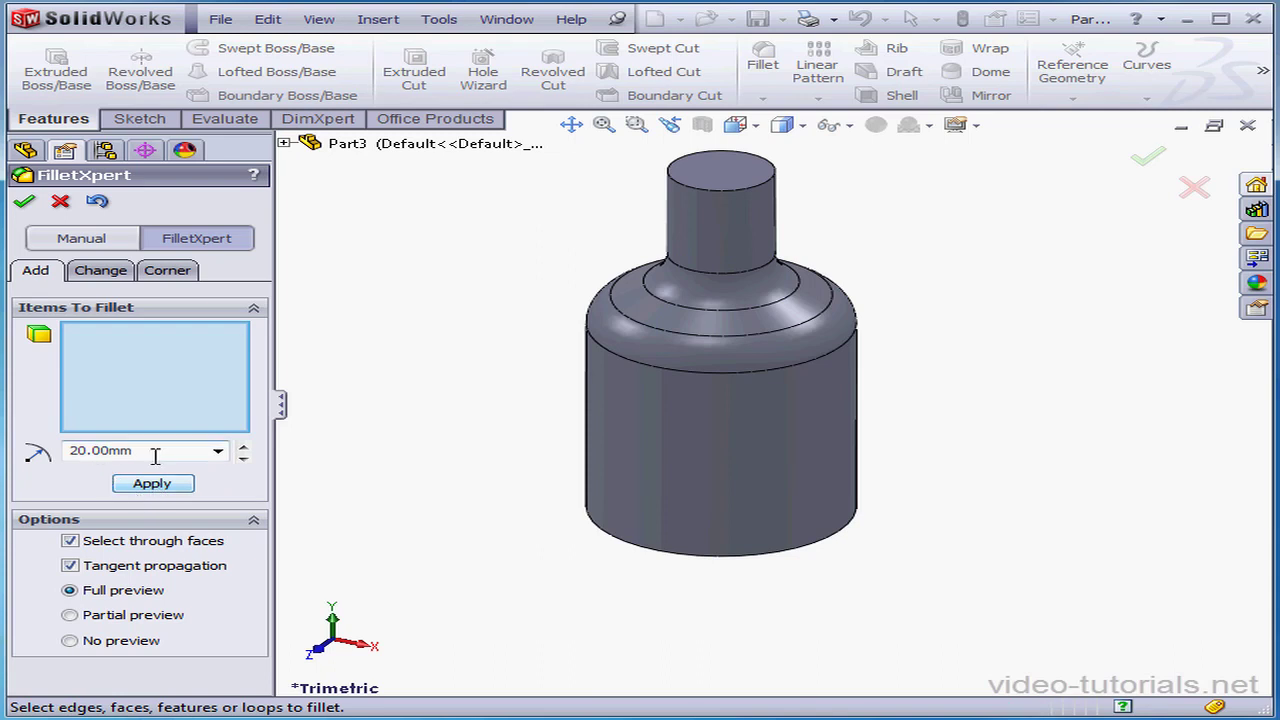
- Fillet the bottle's bottom outer edge with a 5 mm radius and finish filleting
{"action": "left_click_drag", "start_coordinate": [155, 456], "coordinate": [70, 458]}
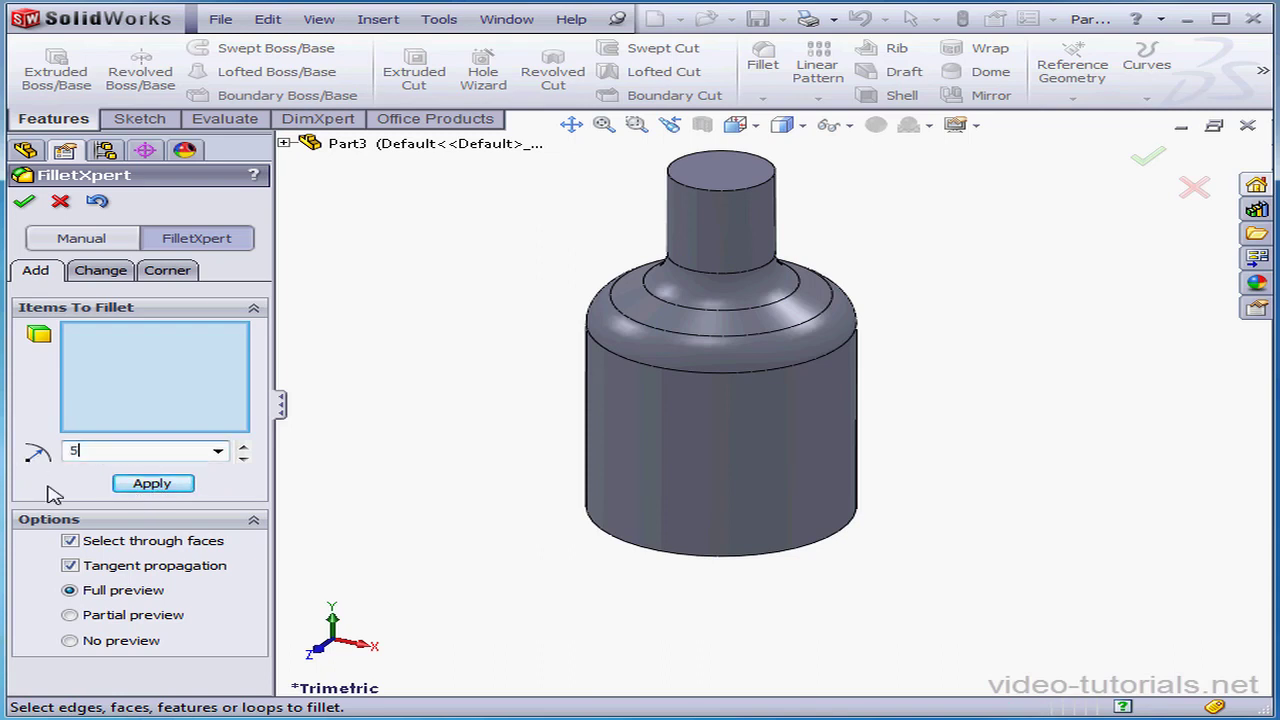
{"action": "left_click", "coordinate": [776, 560]}
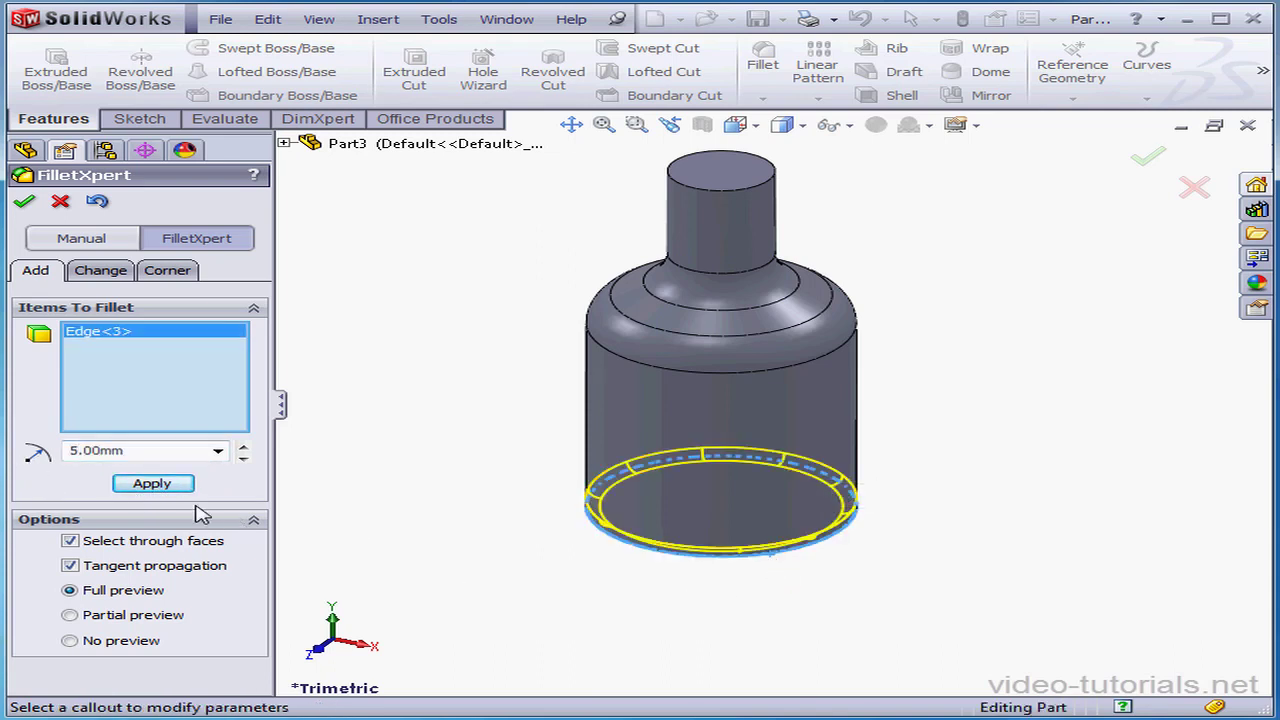
{"action": "left_click", "coordinate": [152, 486]}
{"action": "left_click", "coordinate": [60, 201]}
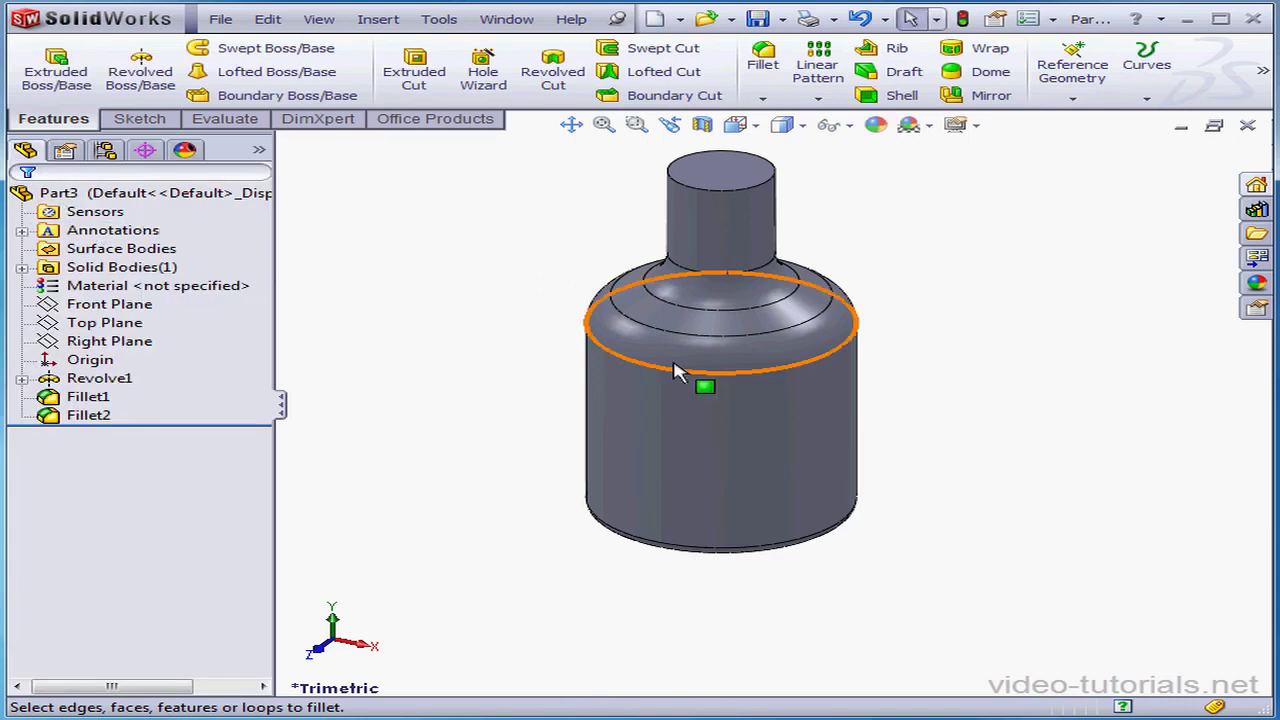
- Shell the bottle to a 2 mm wall thickness, removing the top face of the neck, with the preview shown
{"action": "left_click", "coordinate": [893, 95]}
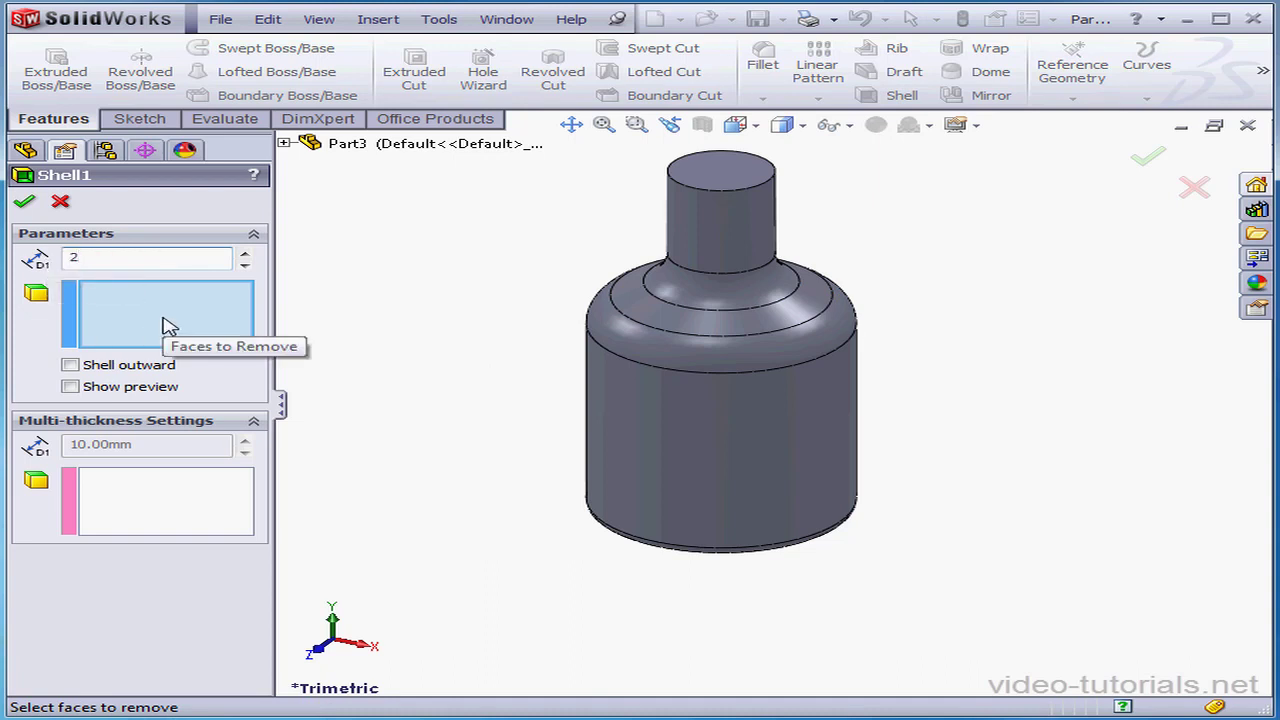
{"action": "left_click", "coordinate": [727, 176]}
{"action": "left_click", "coordinate": [71, 387]}
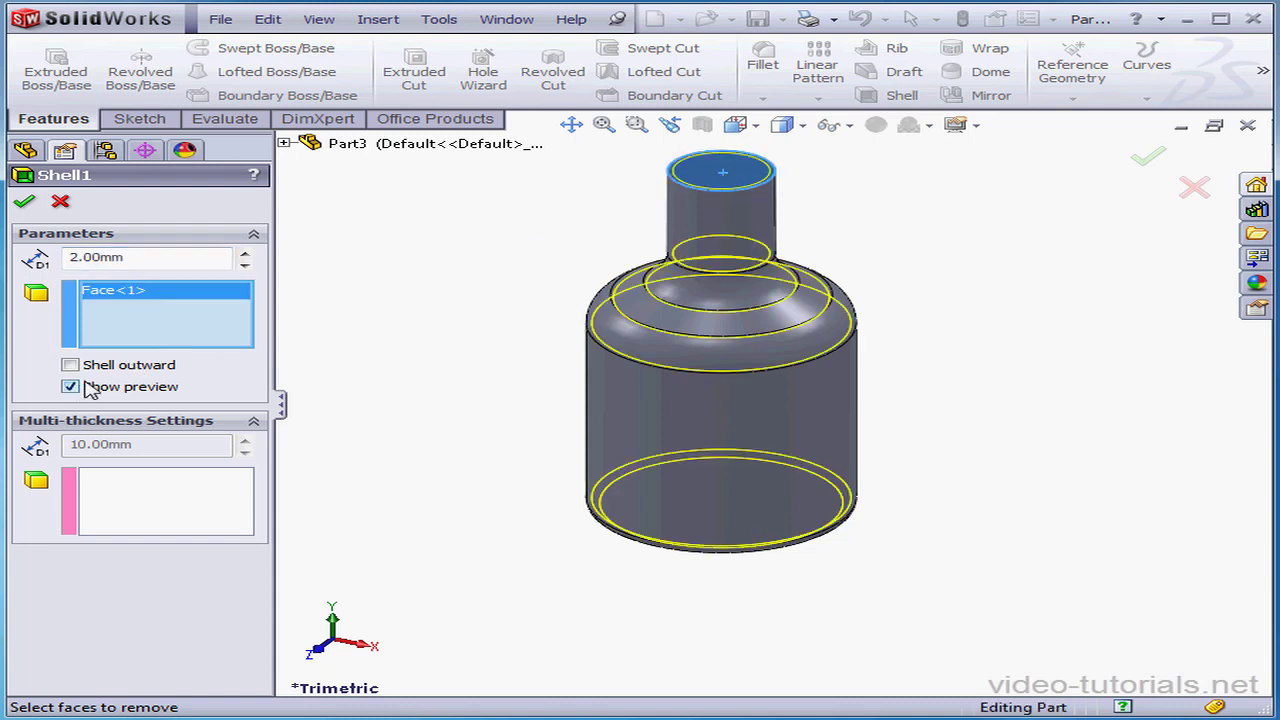
{"action": "left_click", "coordinate": [25, 204]}
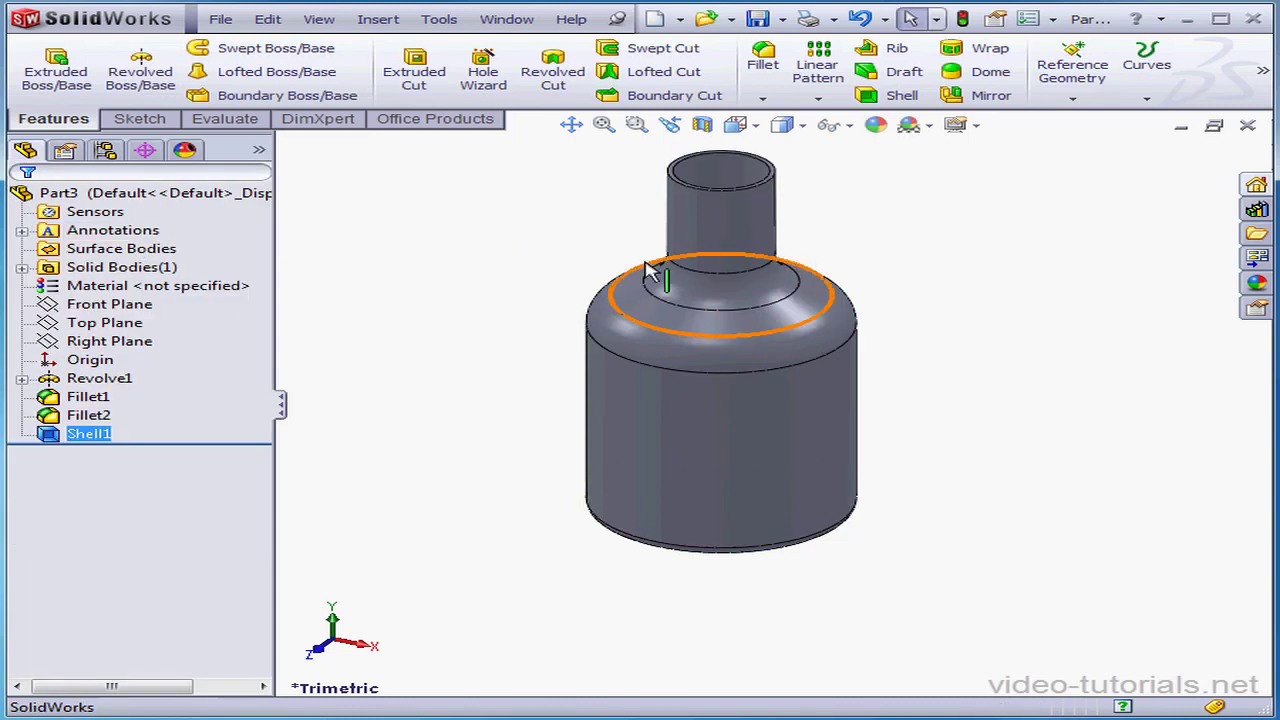
{"action": "mouse_move", "coordinate": [720, 240]}
{"action": "middle_mouse_down"}
{"action": "mouse_move", "coordinate": [686, 354]}
{"action": "mouse_move", "coordinate": [757, 357]}
{"action": "mouse_move", "coordinate": [686, 297]}
{"action": "mouse_move", "coordinate": [712, 217]}
{"action": "middle_mouse_up"}
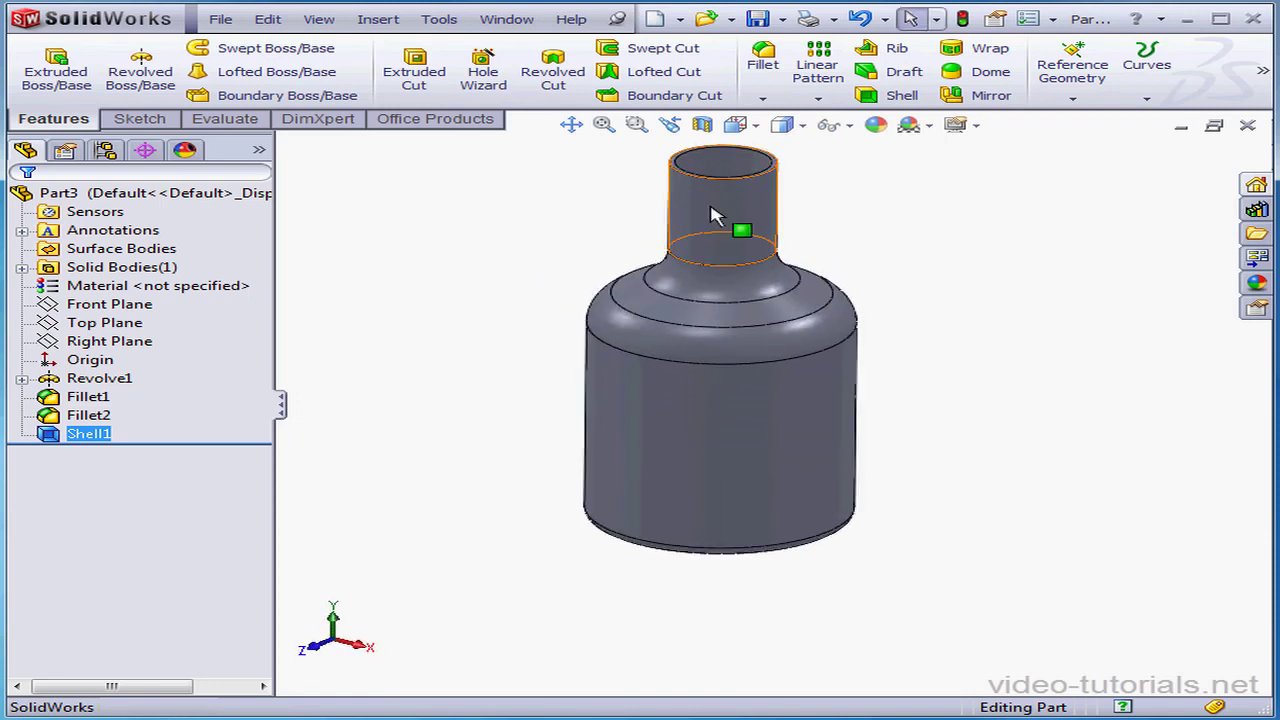
- Create a new part document and open a sketch on its Front Plane
{"action": "left_click", "coordinate": [680, 19]}
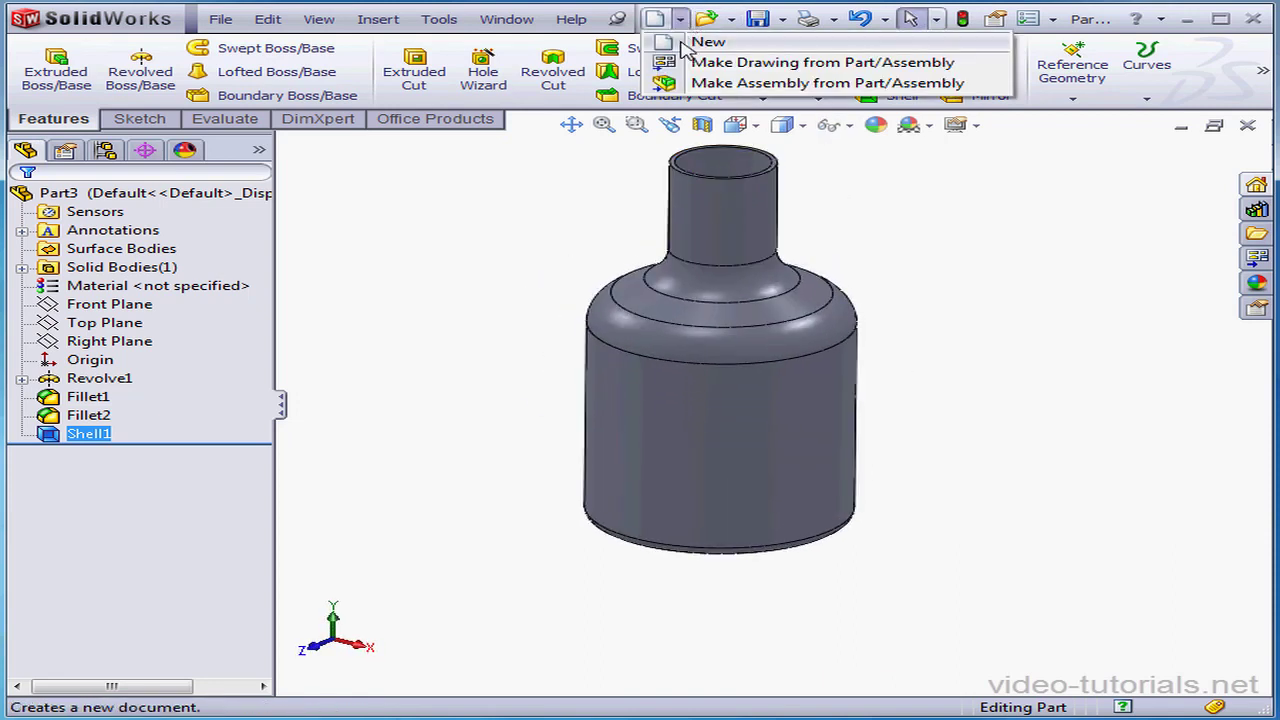
{"action": "left_click", "coordinate": [700, 42]}
{"action": "left_click", "coordinate": [742, 551]}
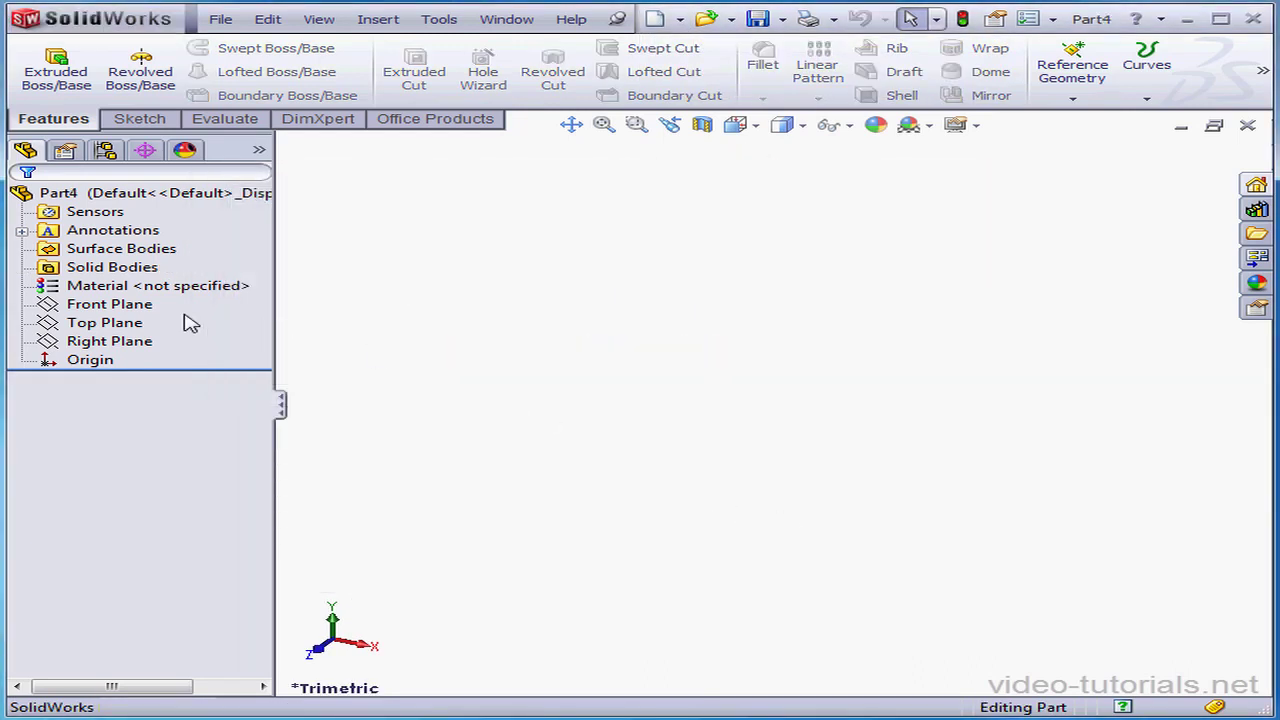
{"action": "right_click", "coordinate": [125, 305]}
{"action": "left_click", "coordinate": [166, 279]}
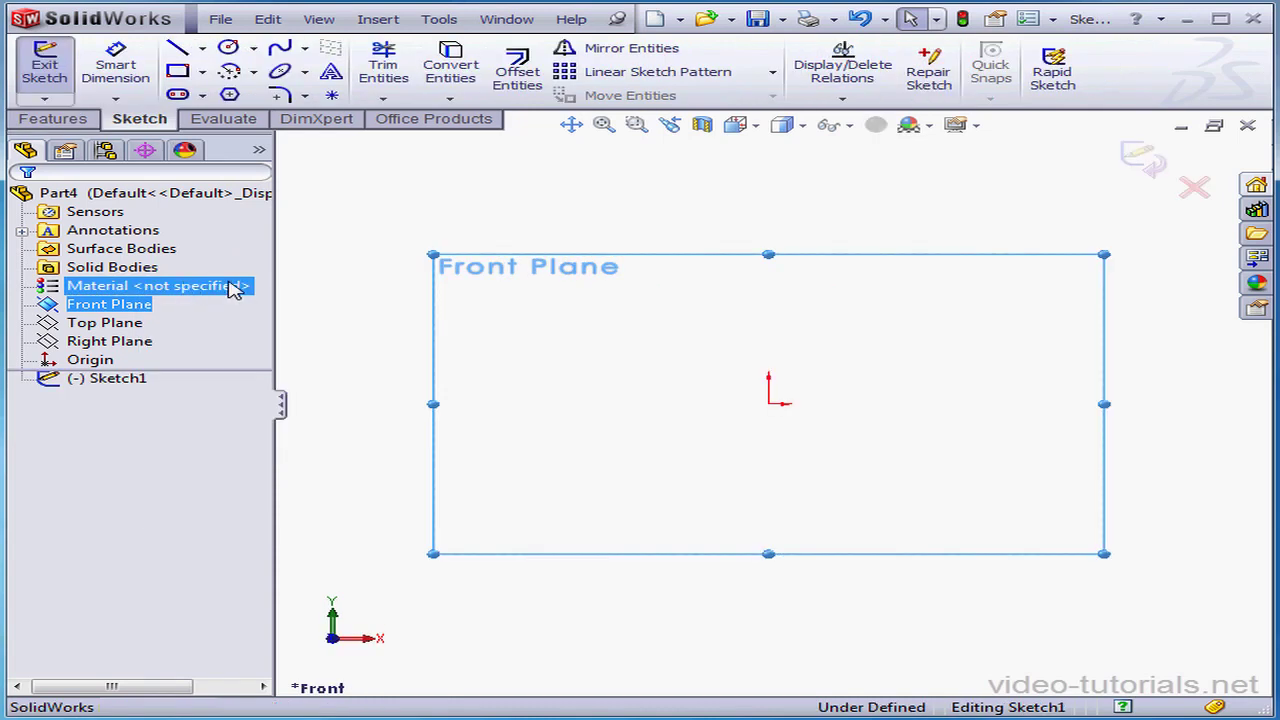
- Sketch a vertical centerline about 68 mm long upward from the origin
{"action": "left_click", "coordinate": [180, 50]}
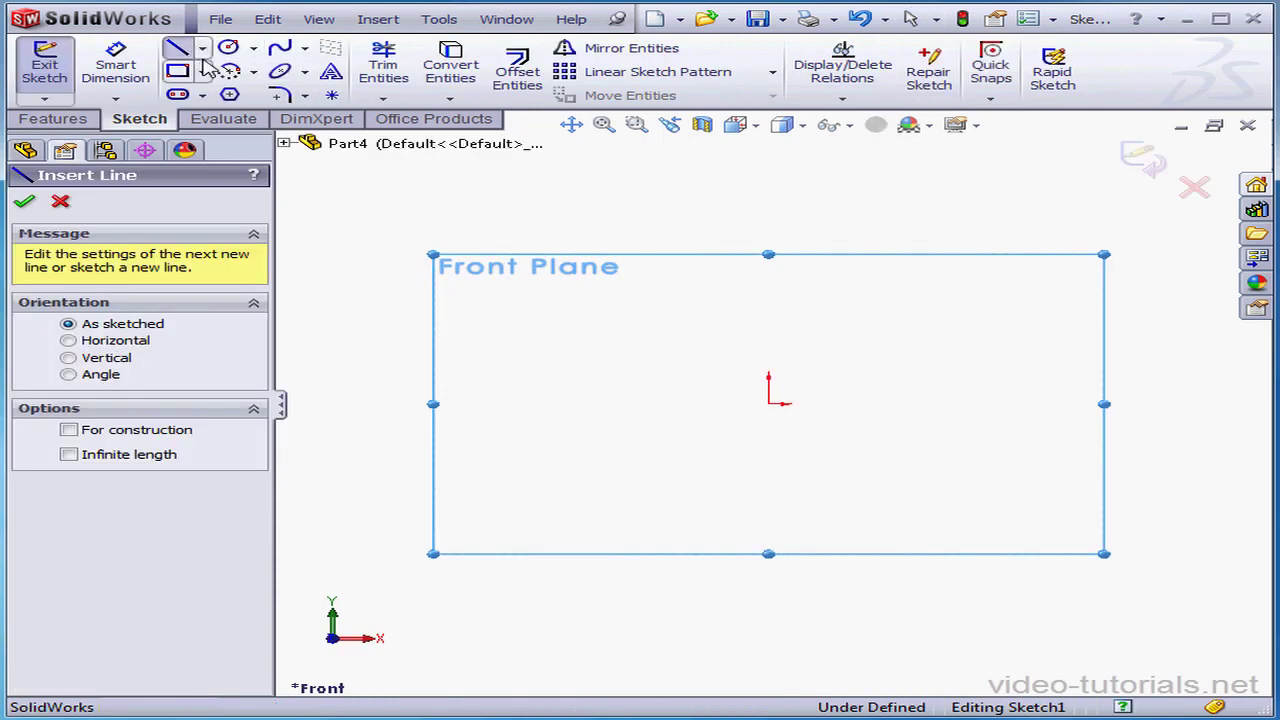
{"action": "left_click", "coordinate": [202, 48]}
{"action": "left_click", "coordinate": [240, 88]}
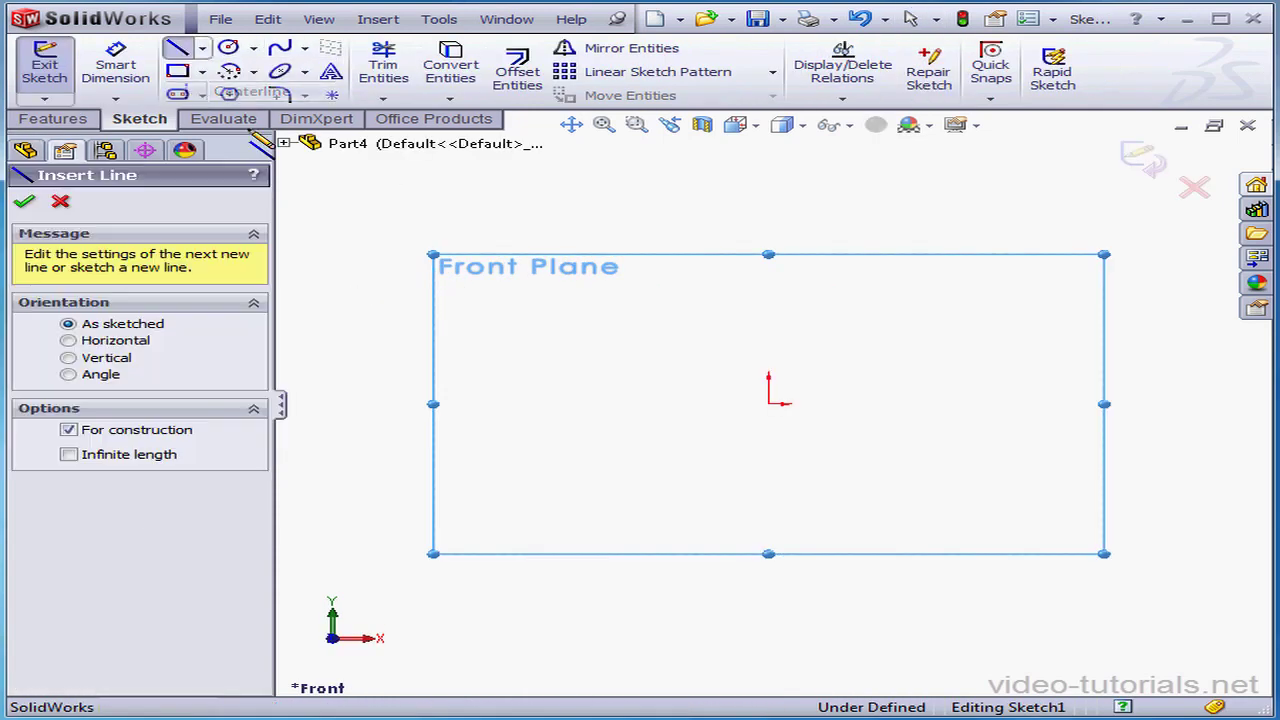
{"action": "left_click", "coordinate": [775, 405]}
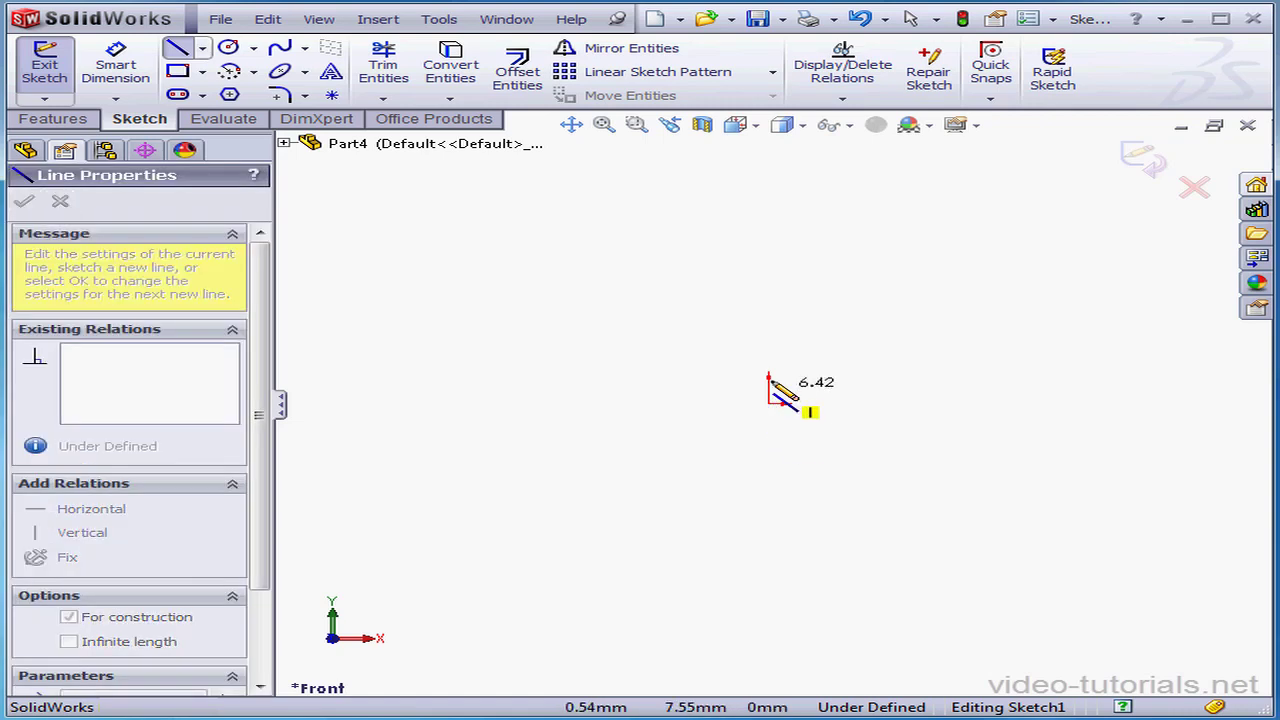
{"action": "double_click", "coordinate": [768, 217]}
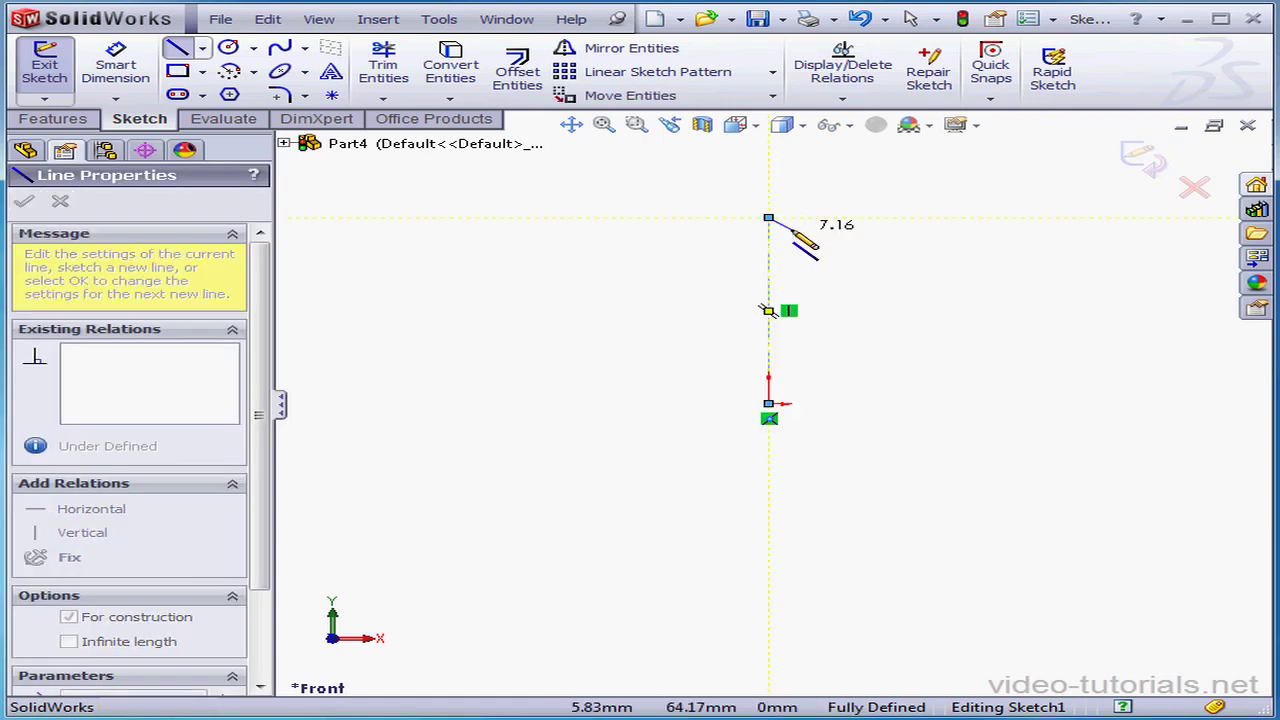
- Sketch four connected profile lines right of the centerline: up from origin level, across the top, partway down, and outward along the flange's upper side
{"action": "left_click", "coordinate": [202, 48]}
{"action": "left_click", "coordinate": [232, 67]}
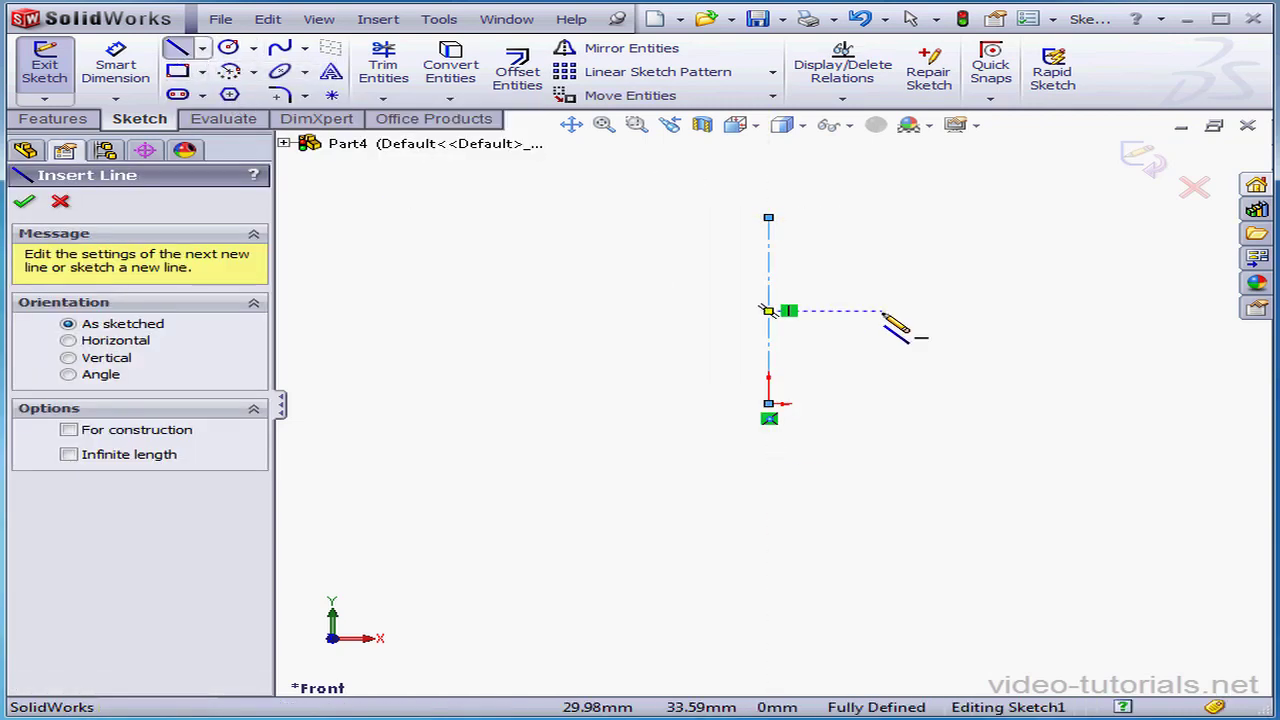
{"action": "left_click", "coordinate": [844, 403]}
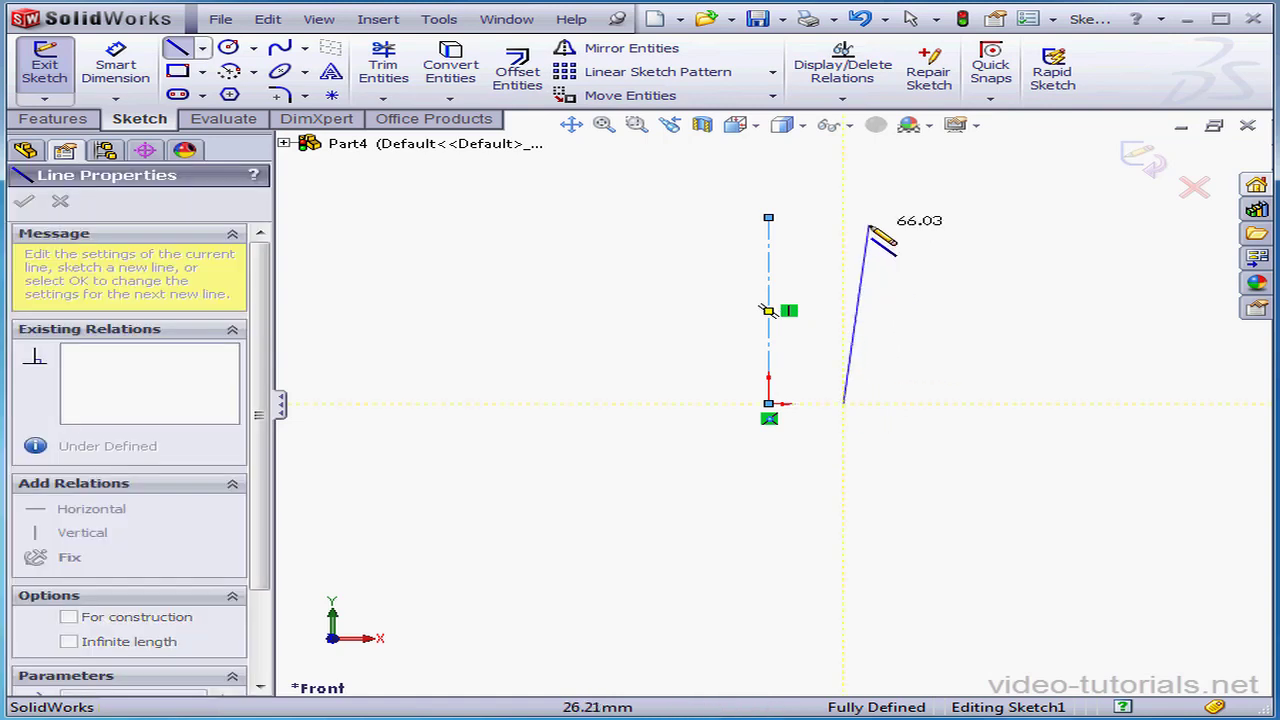
{"action": "left_click", "coordinate": [844, 217]}
{"action": "left_click", "coordinate": [905, 217]}
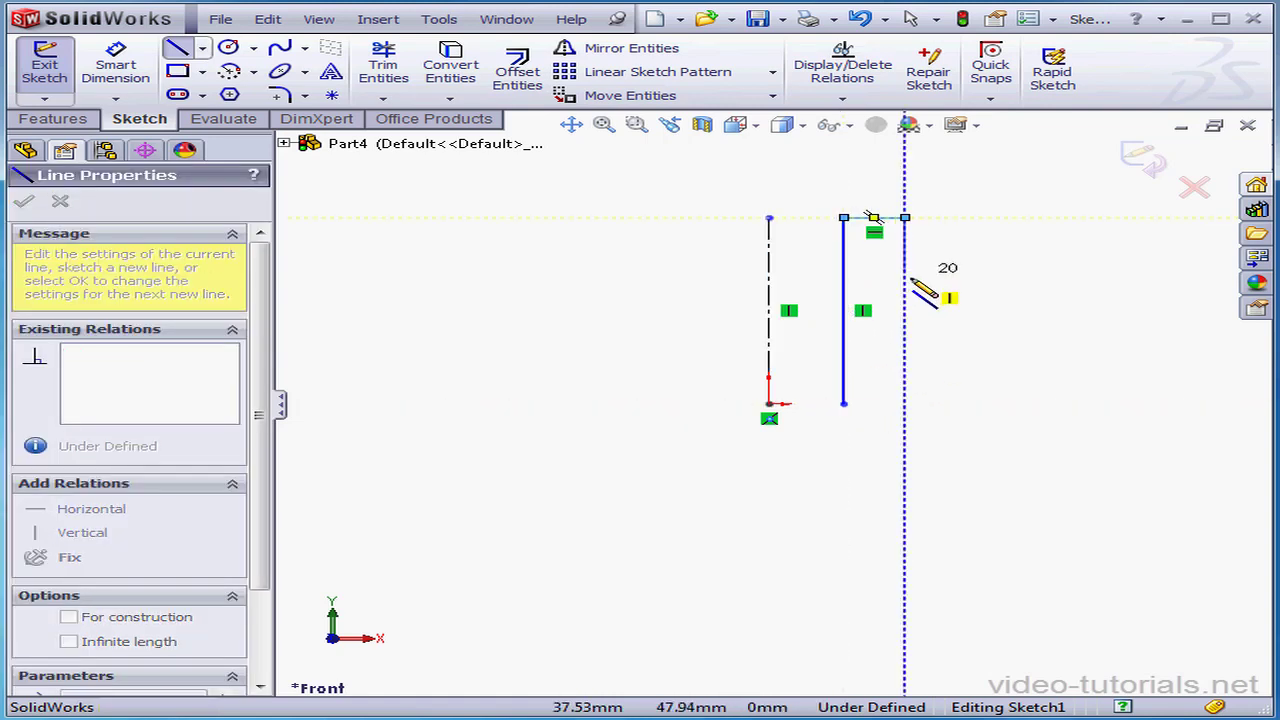
{"action": "left_click", "coordinate": [905, 287]}
{"action": "left_click", "coordinate": [994, 288]}
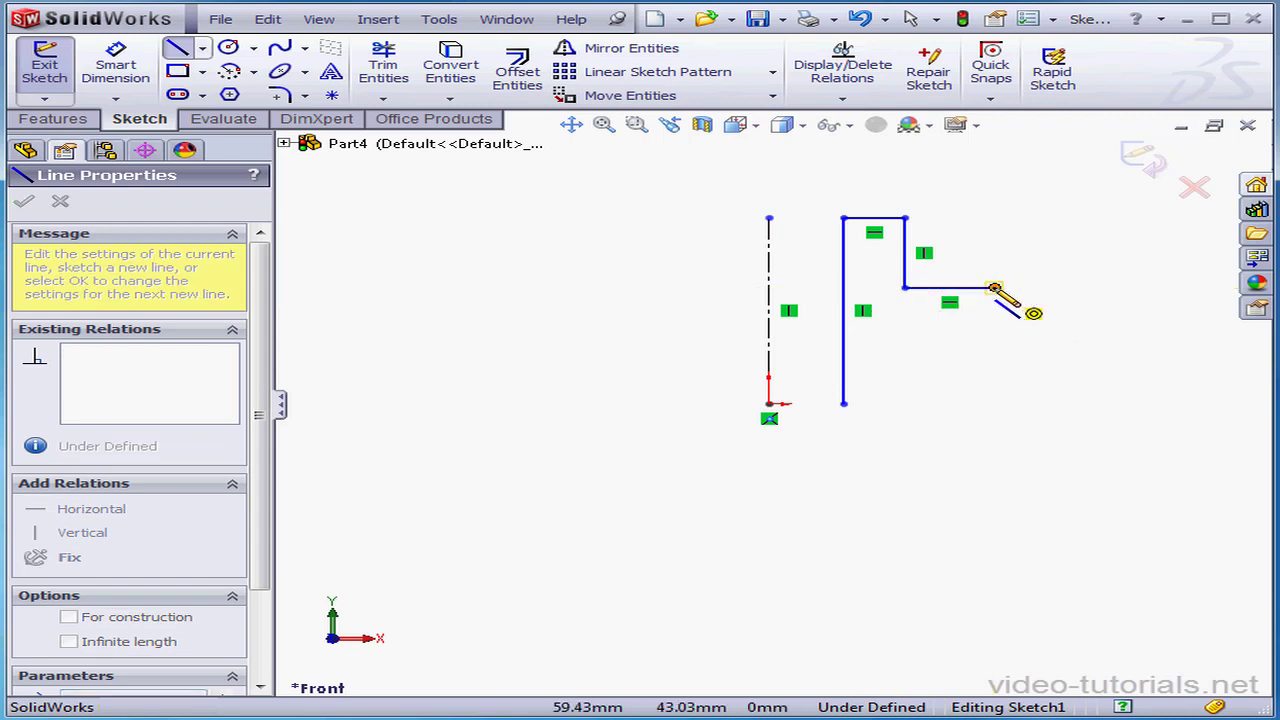
- Round the flange end with a tangent arc, return inward about 24 mm, and close the profile down to and along its base
{"action": "left_click", "coordinate": [994, 349]}
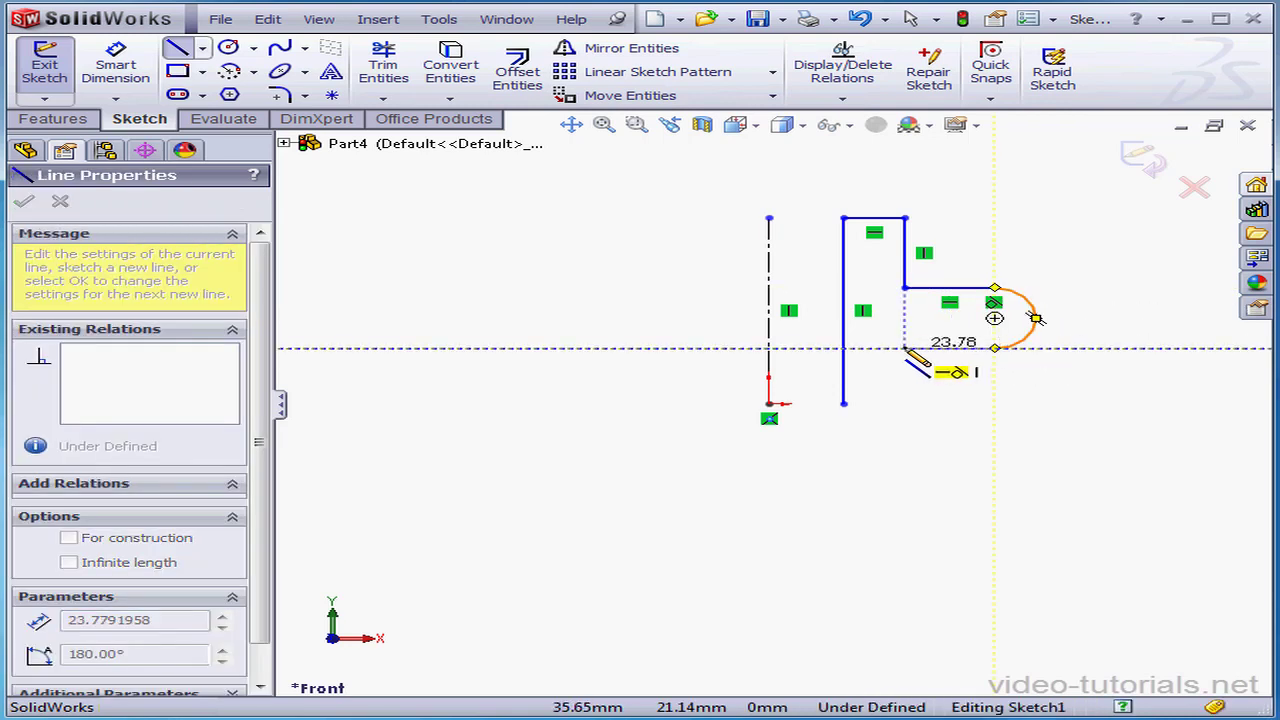
{"action": "left_click", "coordinate": [905, 348]}
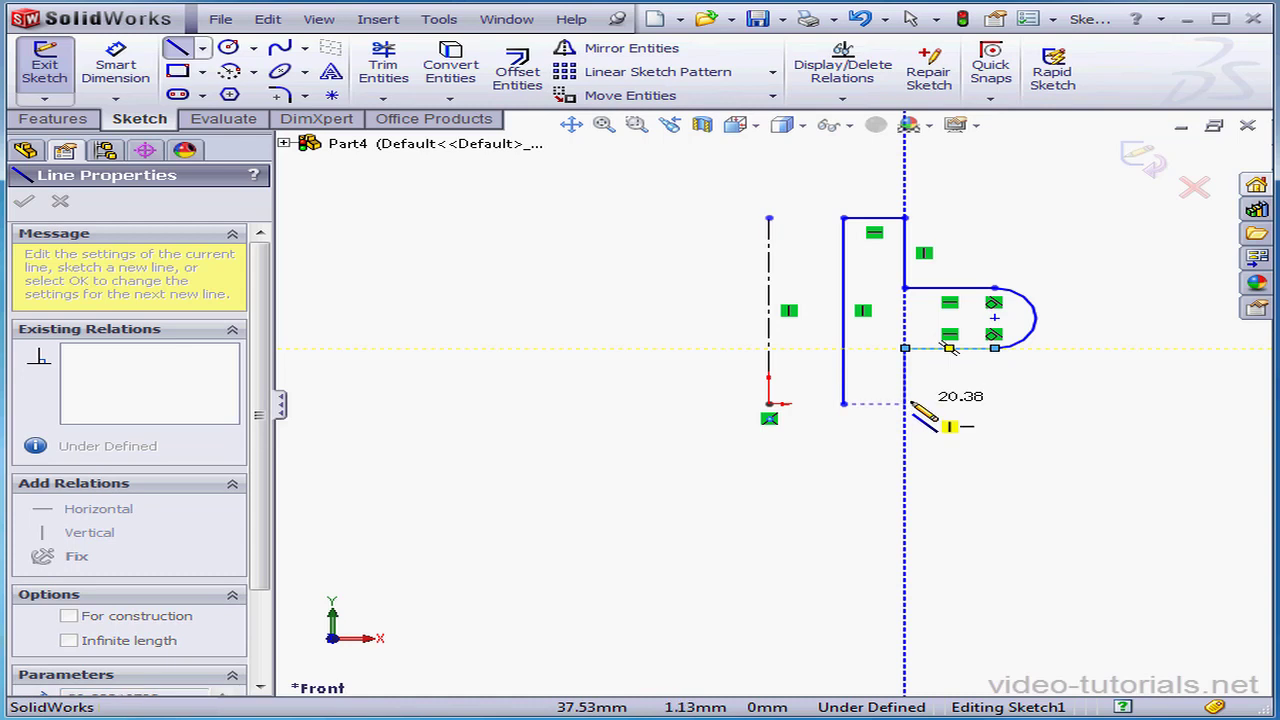
{"action": "left_click", "coordinate": [906, 404]}
{"action": "left_click", "coordinate": [843, 404]}
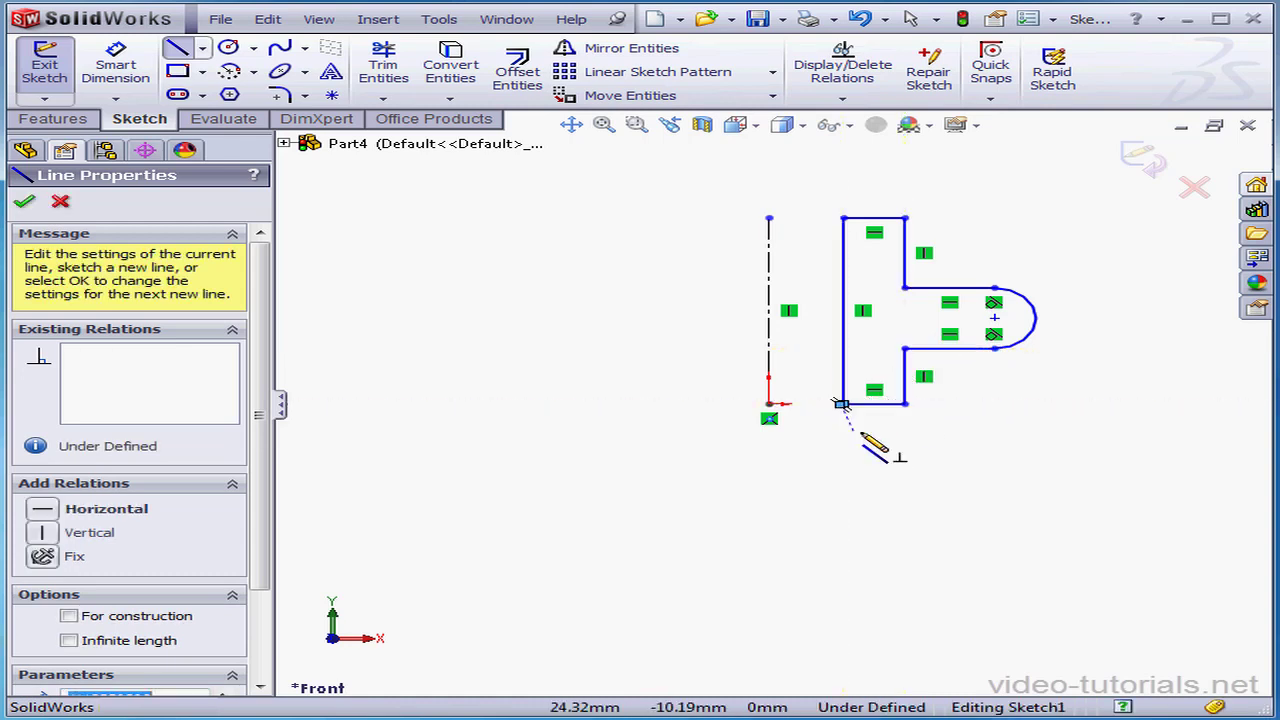
{"action": "right_click", "coordinate": [845, 447]}
{"action": "left_click", "coordinate": [940, 464]}
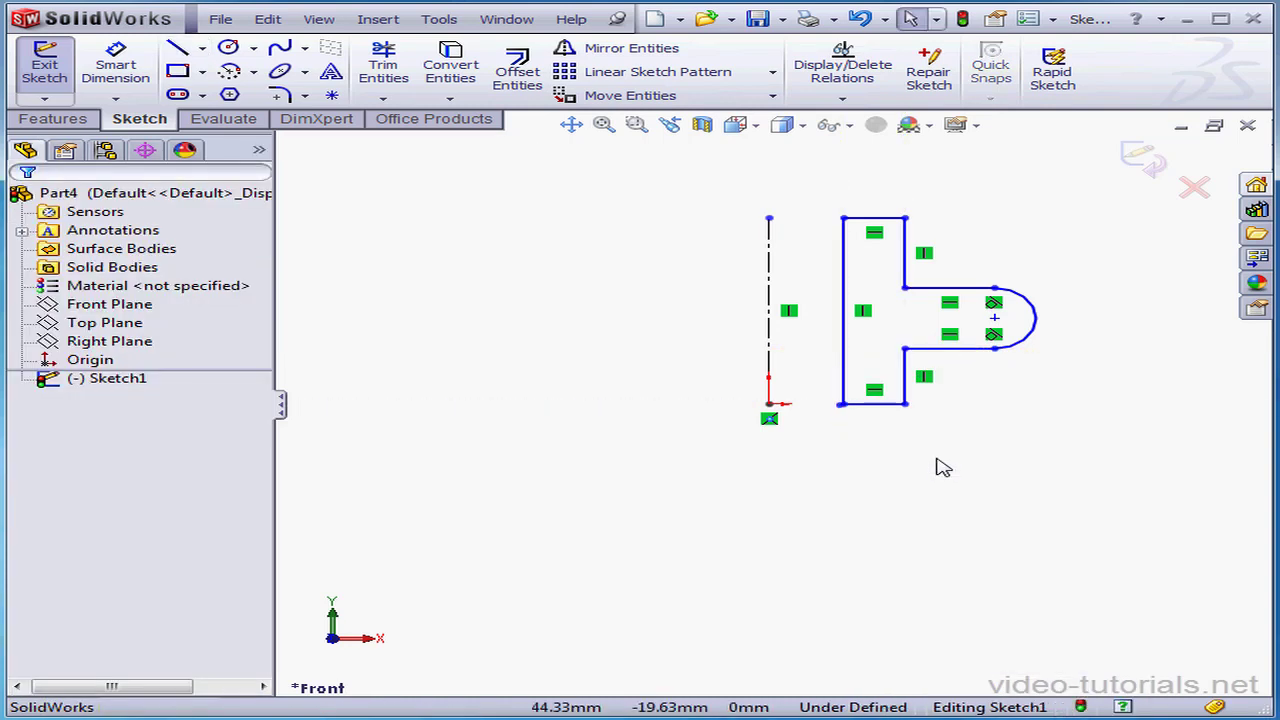
- Add a 40 mm diameter dimension from the base's inner corner to the centerline, placed across the axis below the profile
{"action": "left_click", "coordinate": [116, 68]}
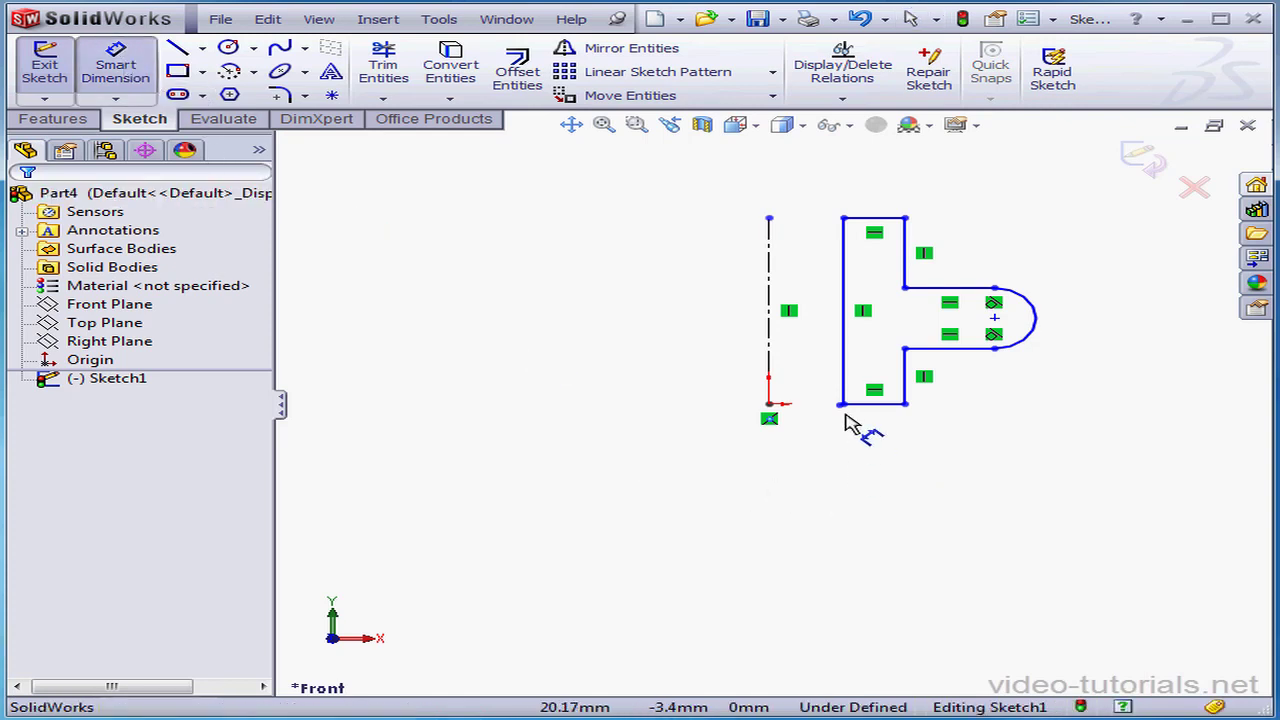
{"action": "left_click", "coordinate": [845, 406]}
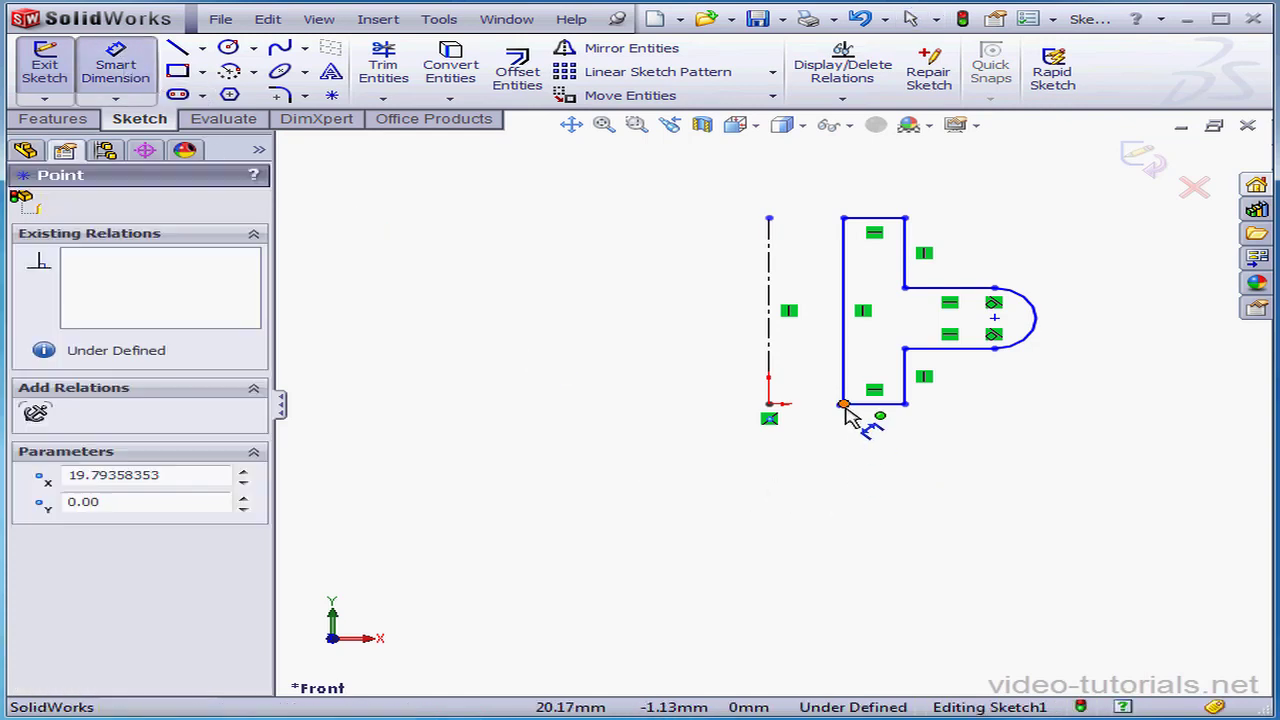
{"action": "left_click", "coordinate": [769, 370]}
{"action": "left_click", "coordinate": [762, 478]}
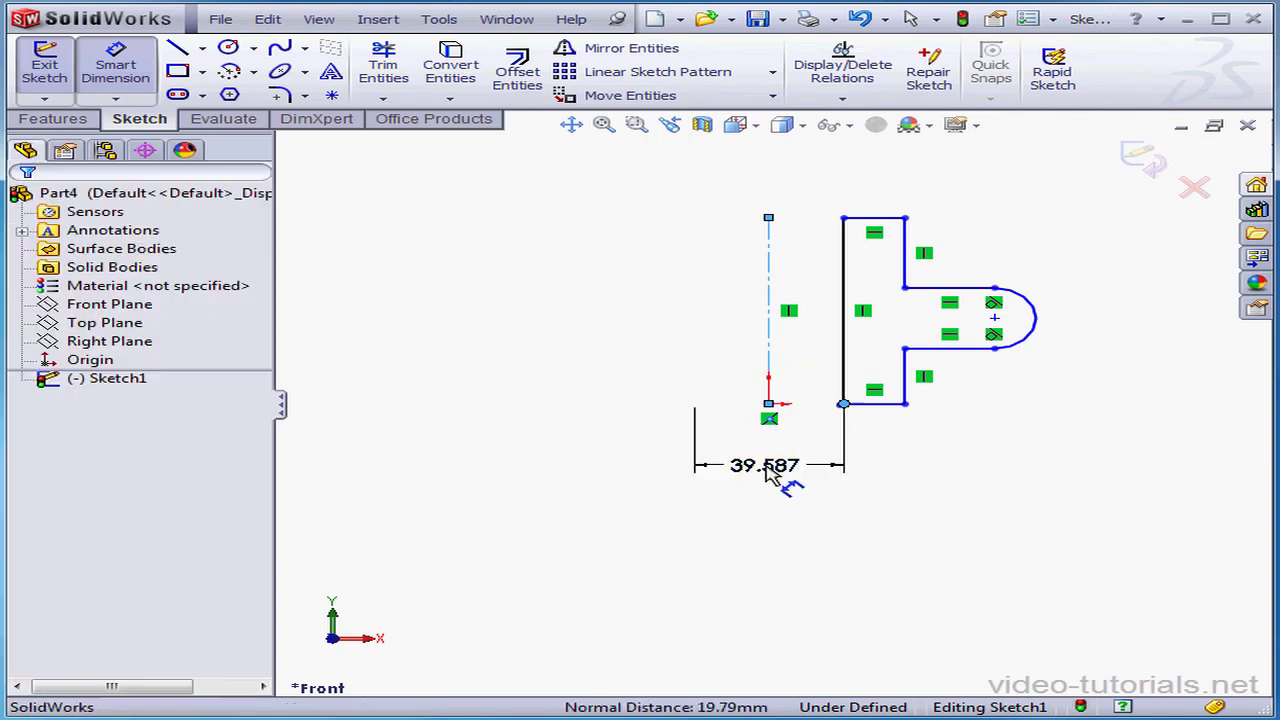
{"action": "type", "text": "40"}
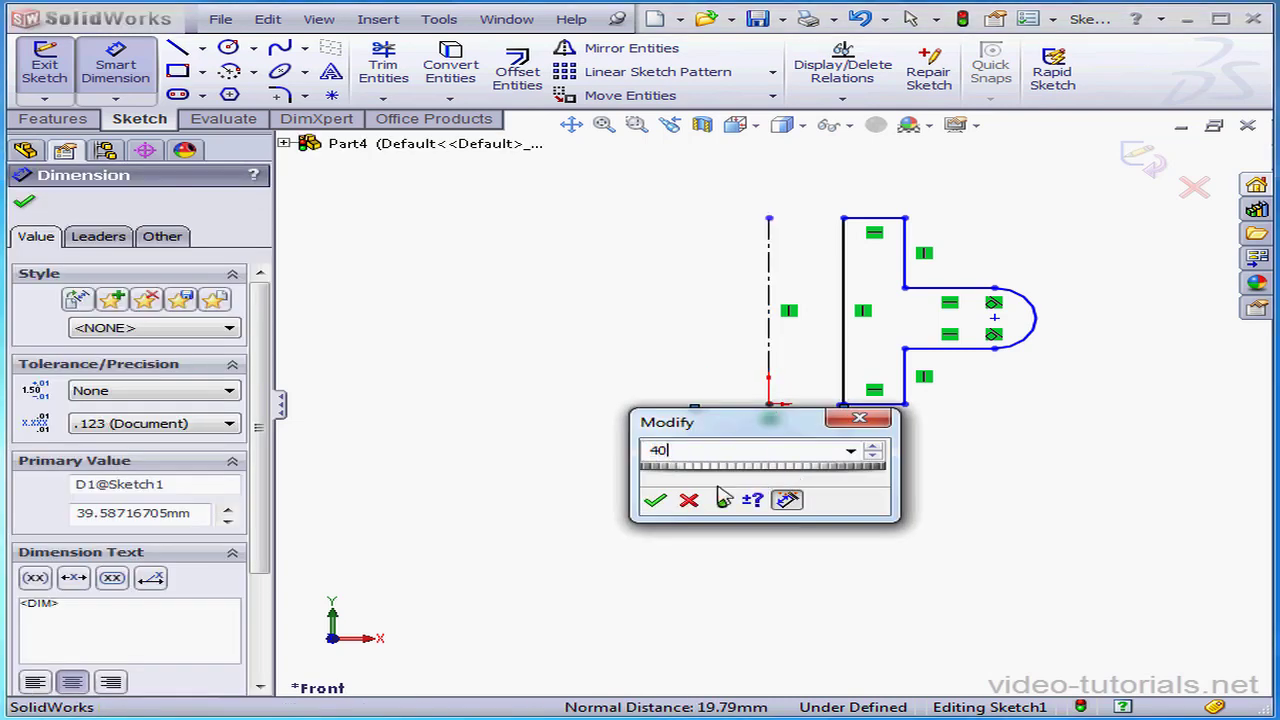
{"action": "left_click", "coordinate": [654, 500]}
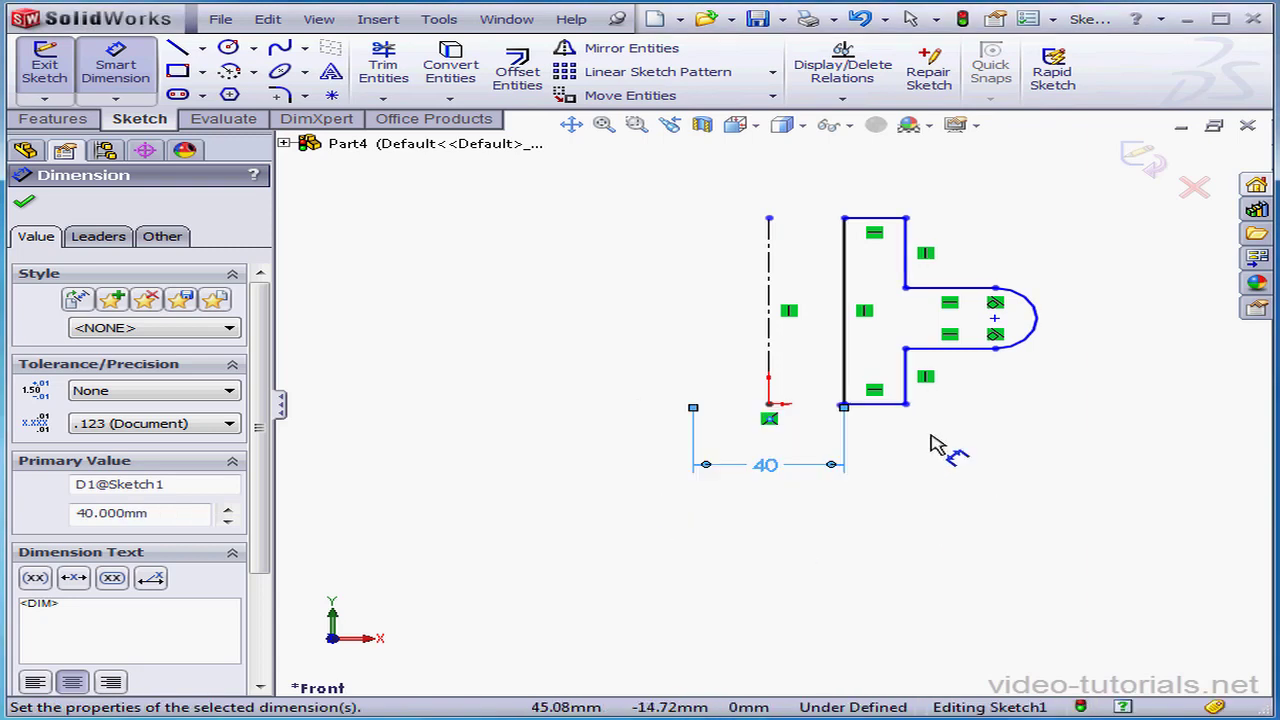
- Add a 60 mm diameter dimension from the base's outer corner to the centerline, placed below the 40 mm dimension
{"action": "left_click", "coordinate": [905, 405]}
{"action": "left_click", "coordinate": [770, 370]}
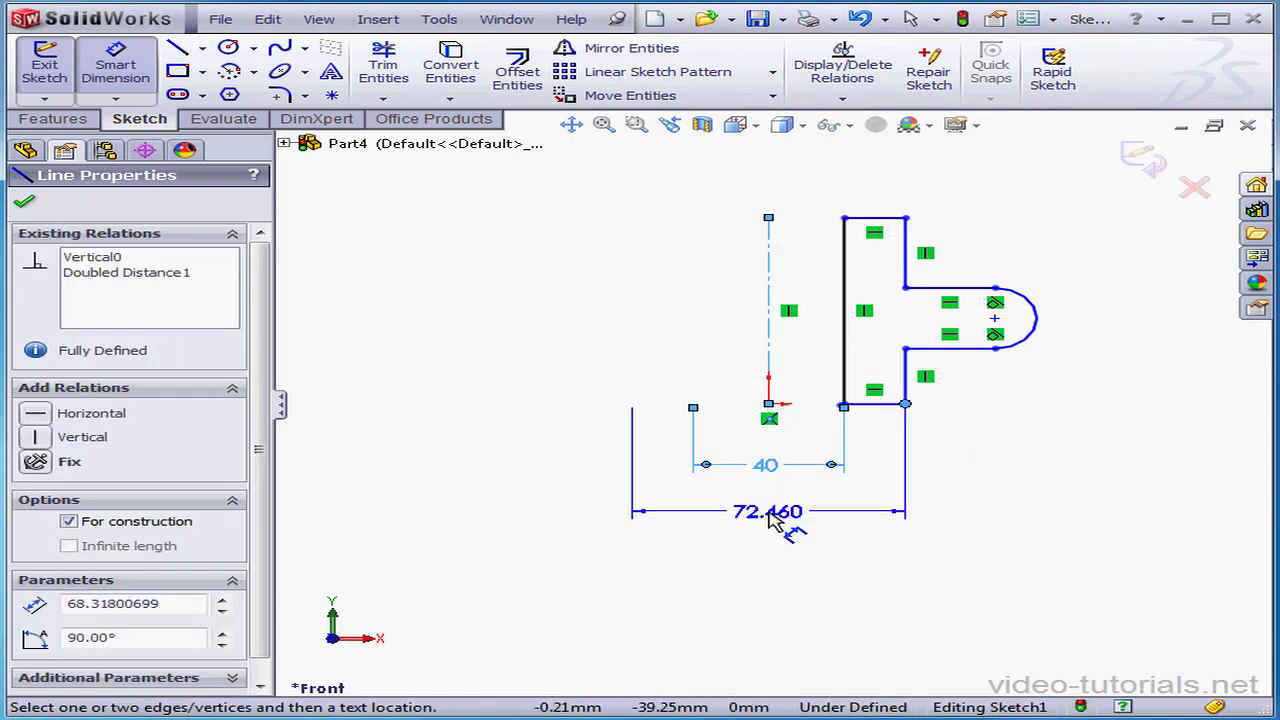
{"action": "left_click", "coordinate": [800, 525]}
{"action": "type", "text": "6"}
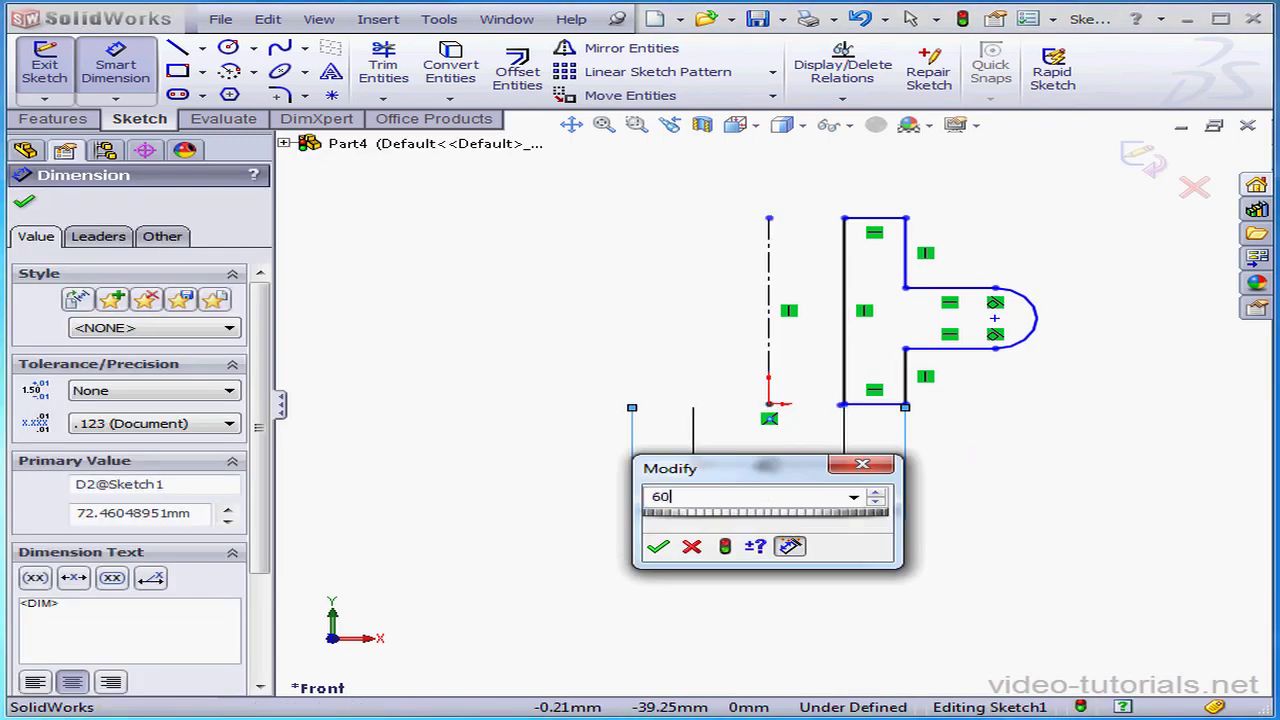
{"action": "type", "text": "0"}
{"action": "left_click", "coordinate": [659, 547]}
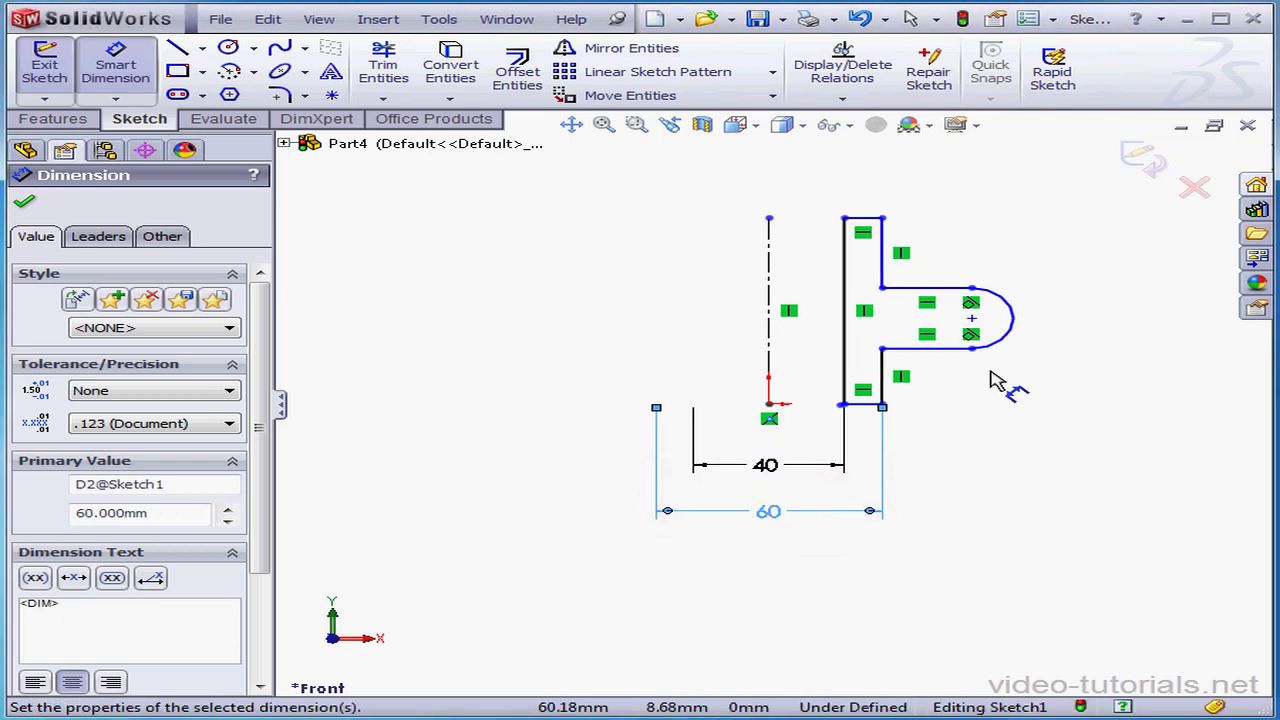
- Add a 110 mm diameter dimension from the flange arc's center to the centerline, placed below the 60 mm diameter dimension
{"action": "left_click", "coordinate": [971, 318]}
{"action": "left_click", "coordinate": [770, 360]}
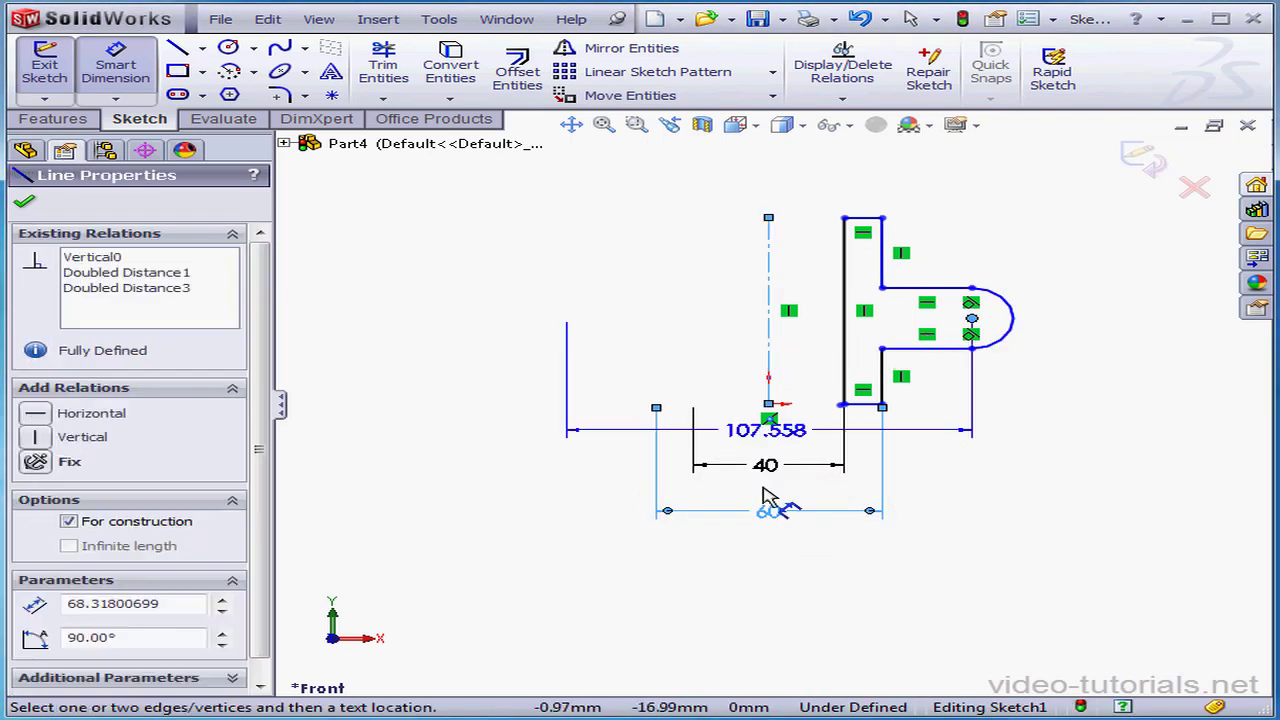
{"action": "left_click", "coordinate": [752, 570]}
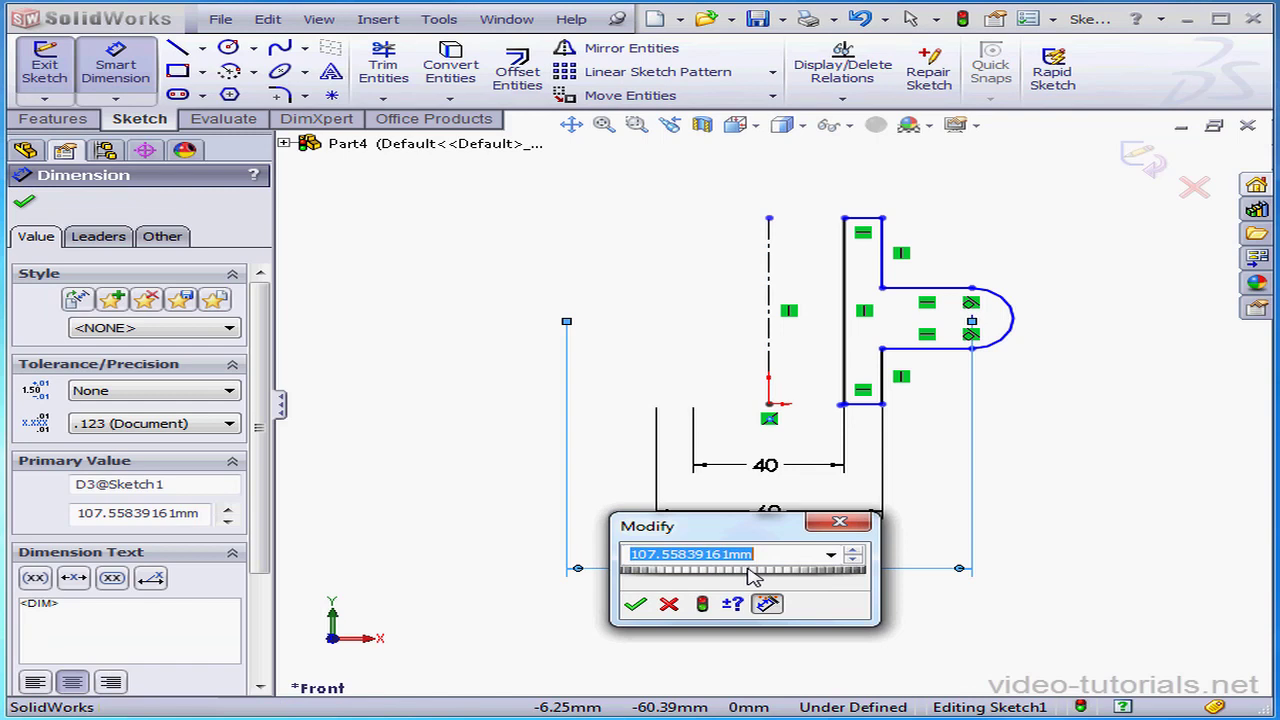
{"action": "type", "text": "110"}
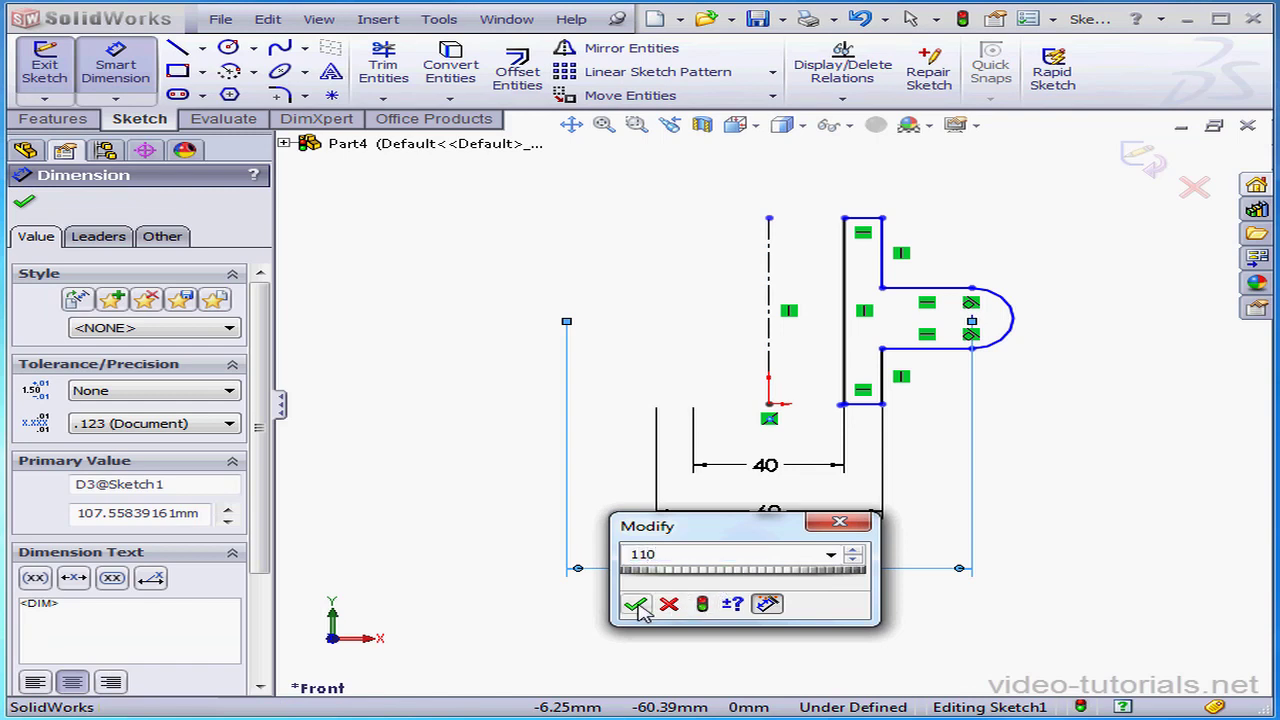
{"action": "left_click", "coordinate": [636, 604]}
- Dimension the flange's end arc with a radius of 10 mm
{"action": "left_click", "coordinate": [1000, 341]}
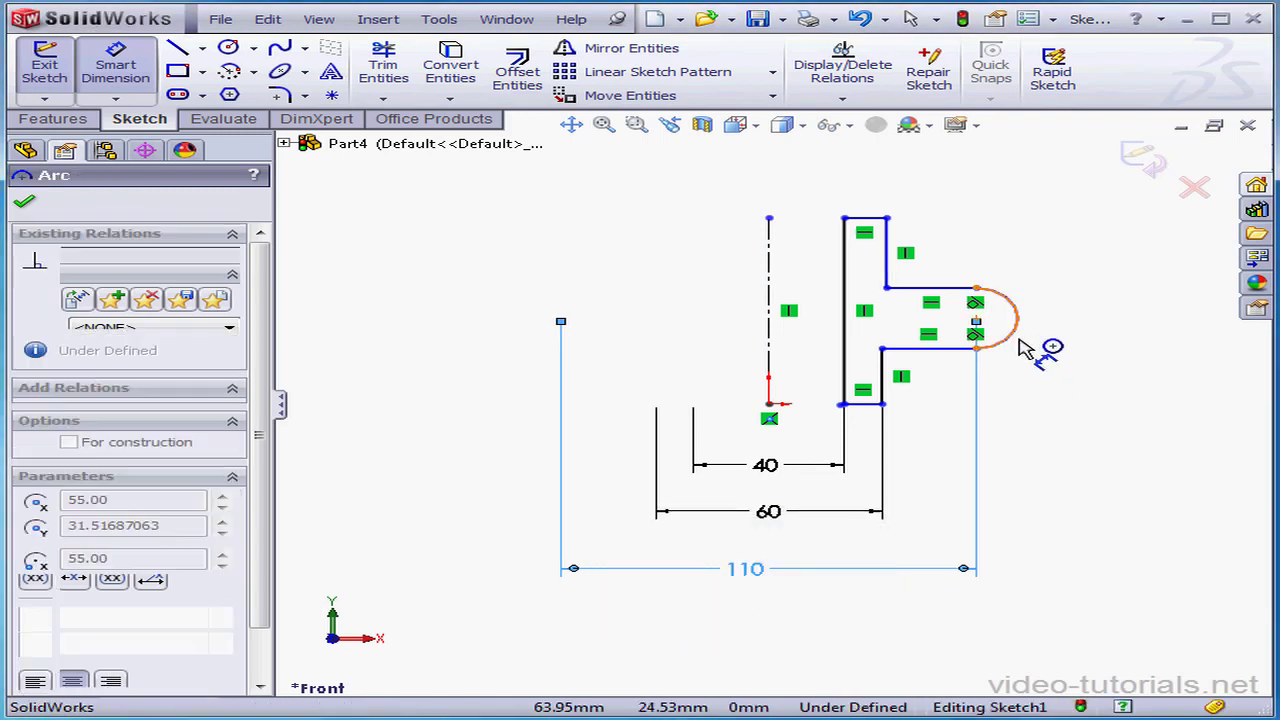
{"action": "left_click", "coordinate": [1088, 368]}
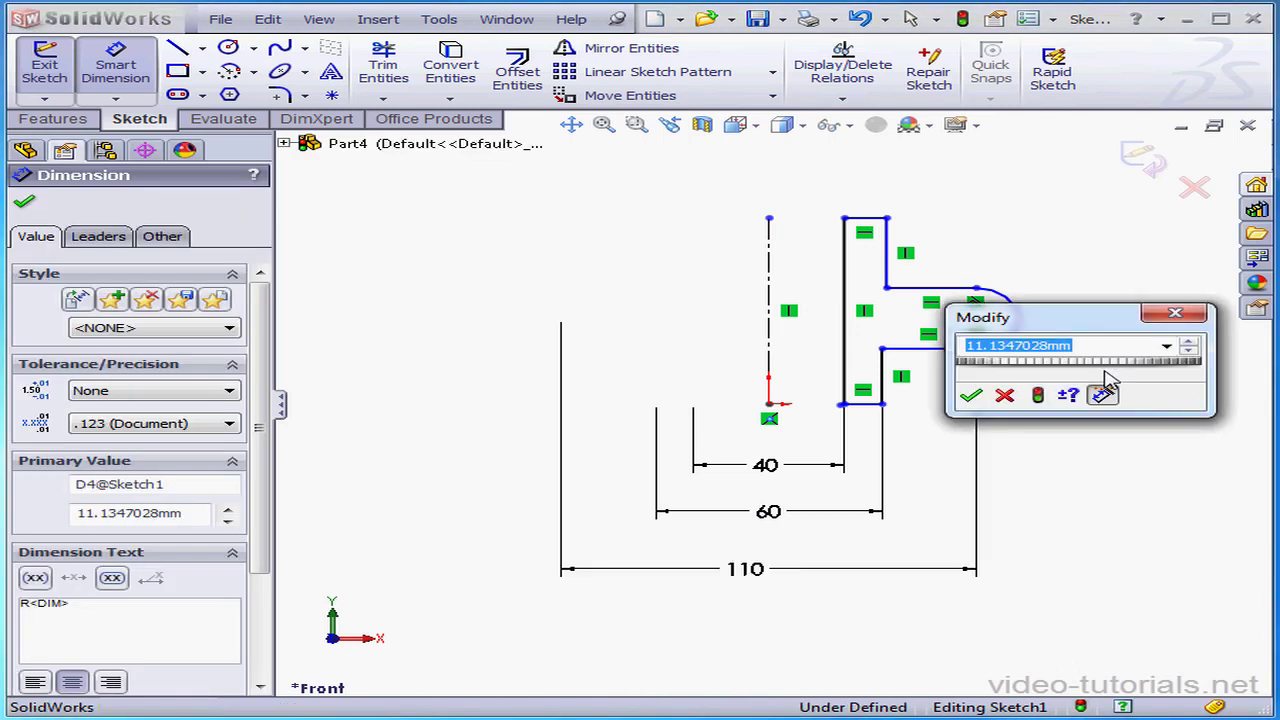
{"action": "type", "text": "10"}
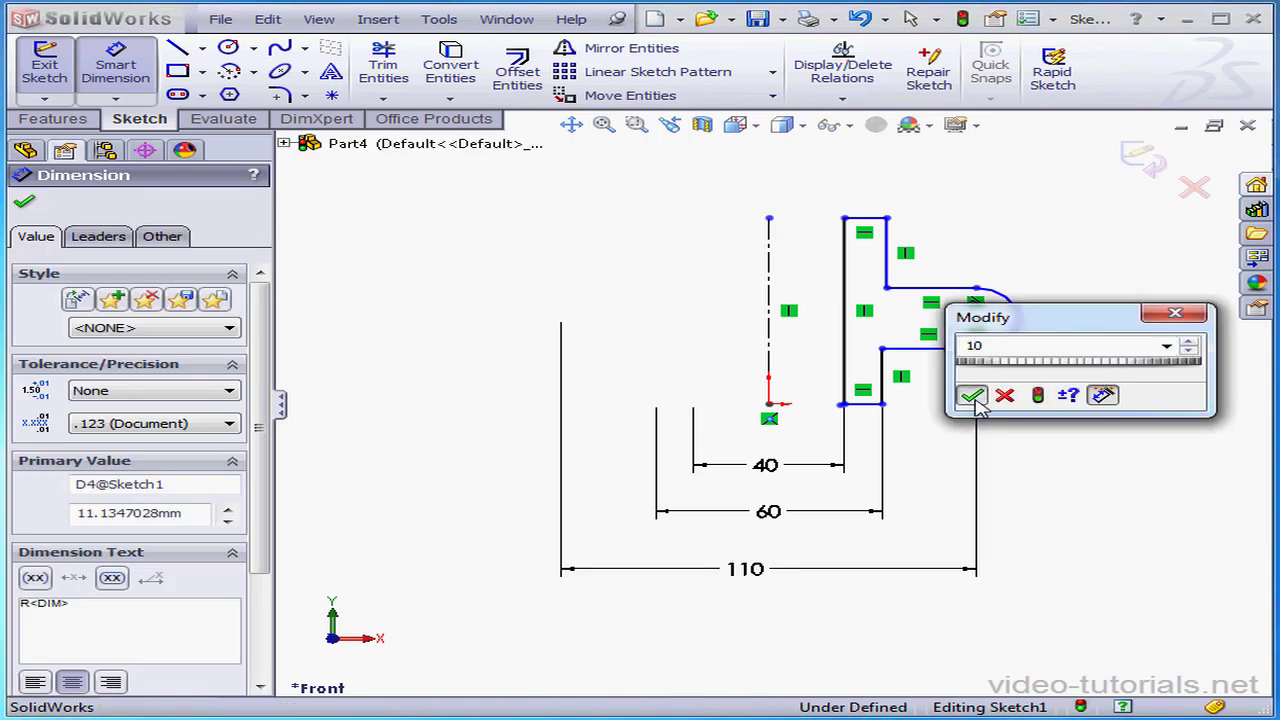
{"action": "left_click", "coordinate": [972, 396]}
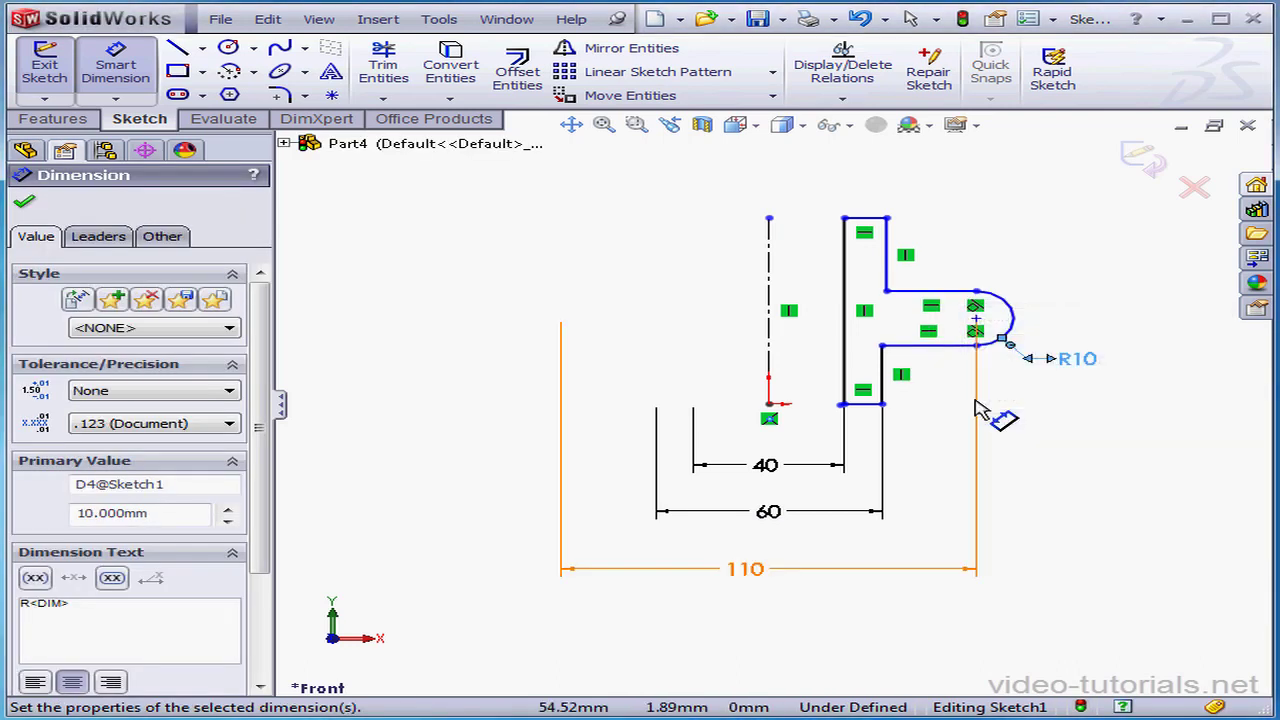
- Dimension the profile's inner vertical line to a height of 60 mm, placing the dimension beyond the centerline
{"action": "left_click", "coordinate": [843, 362]}
{"action": "left_click", "coordinate": [722, 336]}
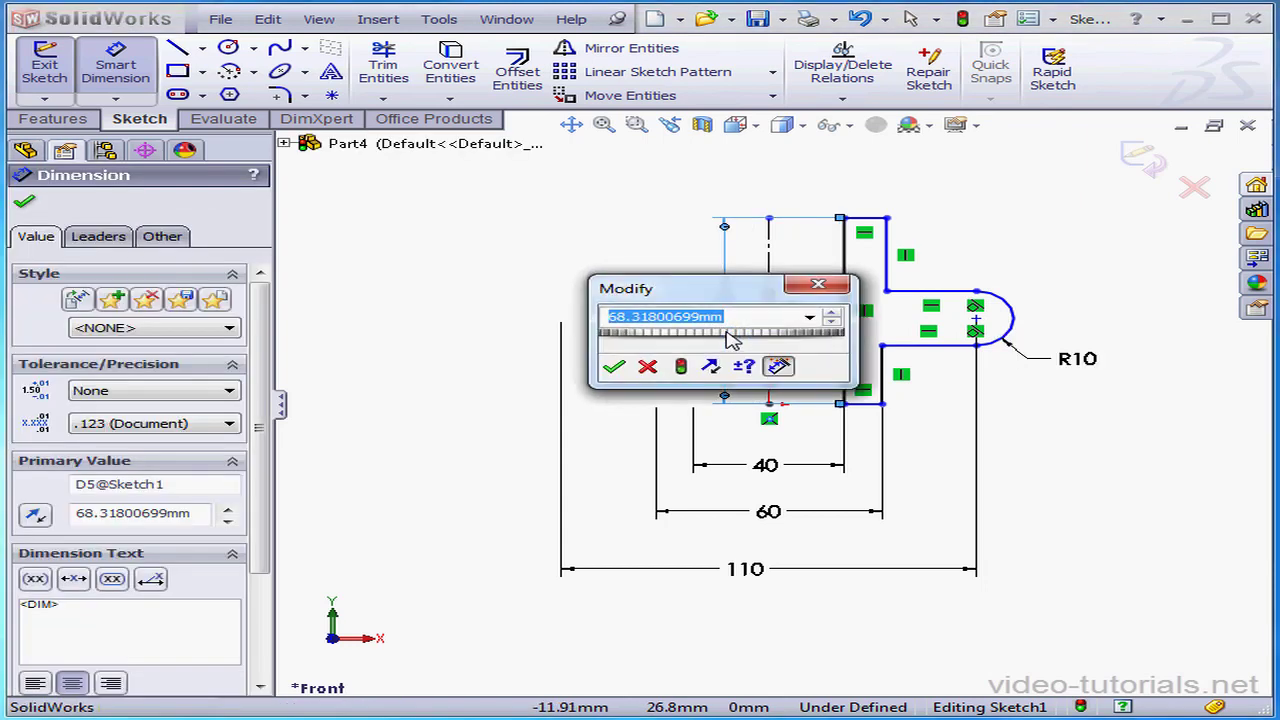
{"action": "type", "text": "60"}
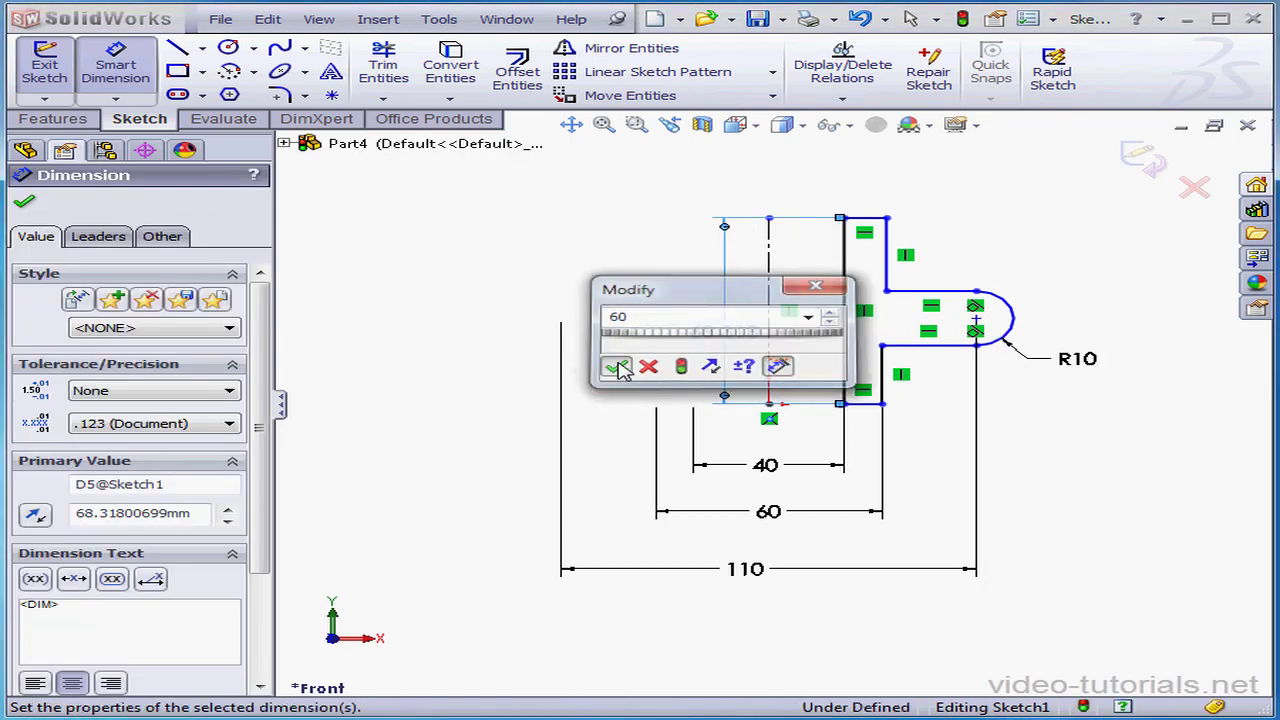
{"action": "left_click", "coordinate": [612, 367]}
- Add a 30 mm vertical dimension from the base's outer corner to the flange arc's center, and finish dimensioning
{"action": "left_click", "coordinate": [882, 404]}
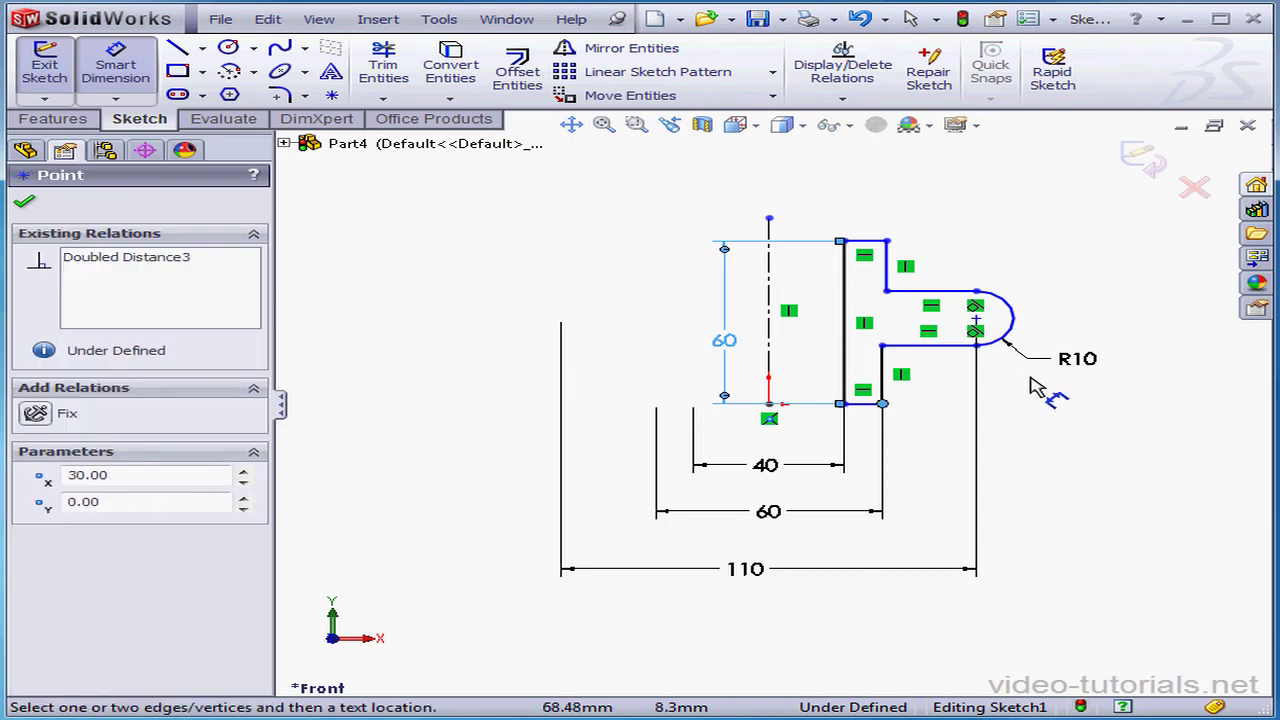
{"action": "left_click", "coordinate": [976, 318]}
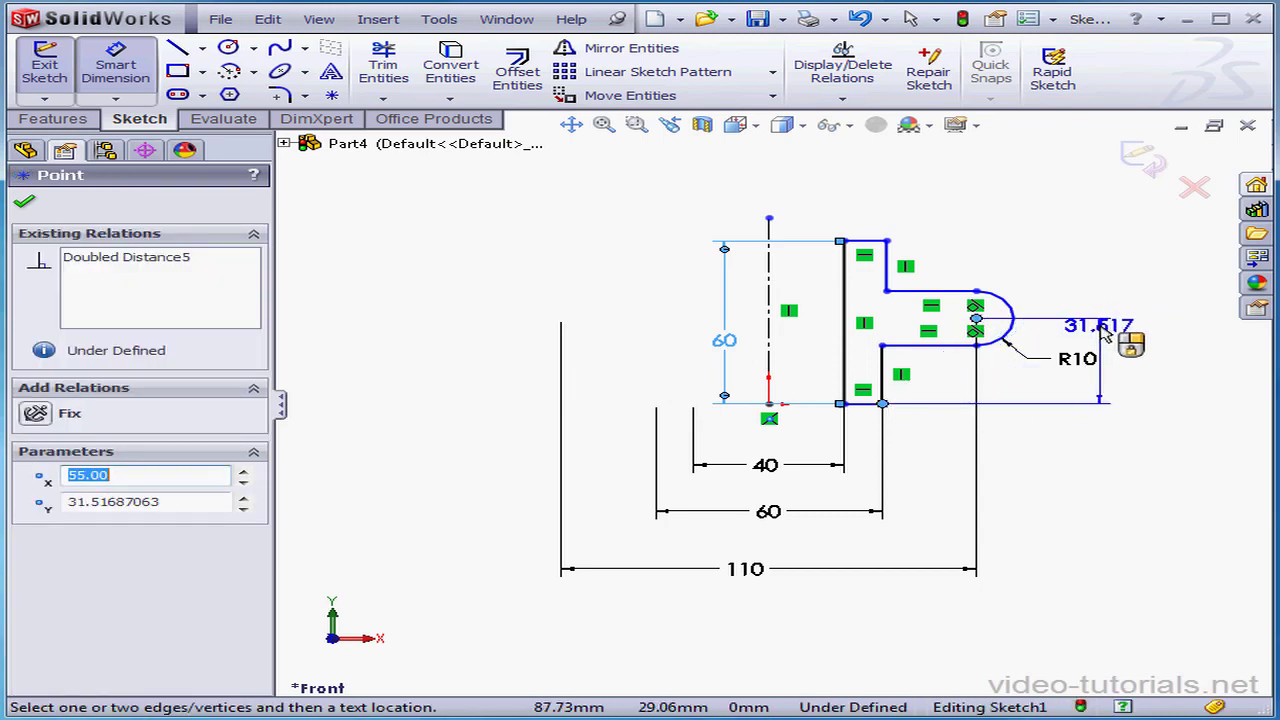
{"action": "left_click", "coordinate": [1095, 335]}
{"action": "type", "text": "3"}
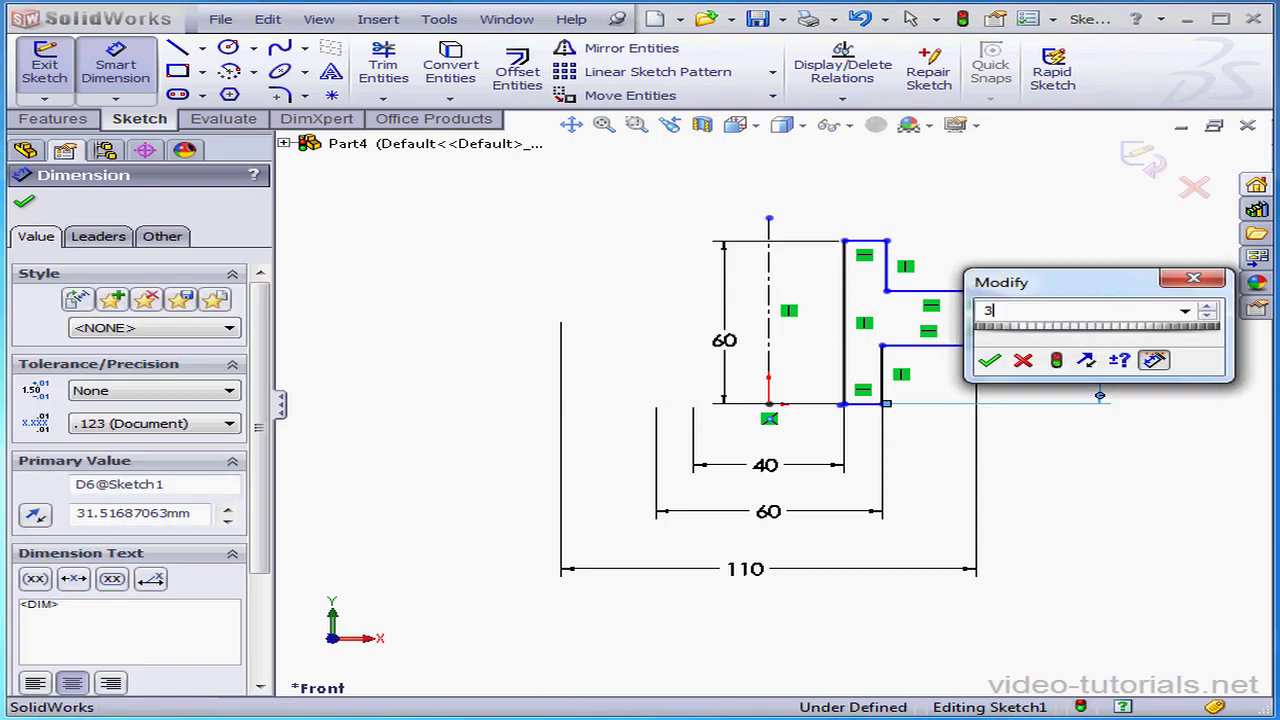
{"action": "type", "text": "0"}
{"action": "left_click", "coordinate": [986, 362]}
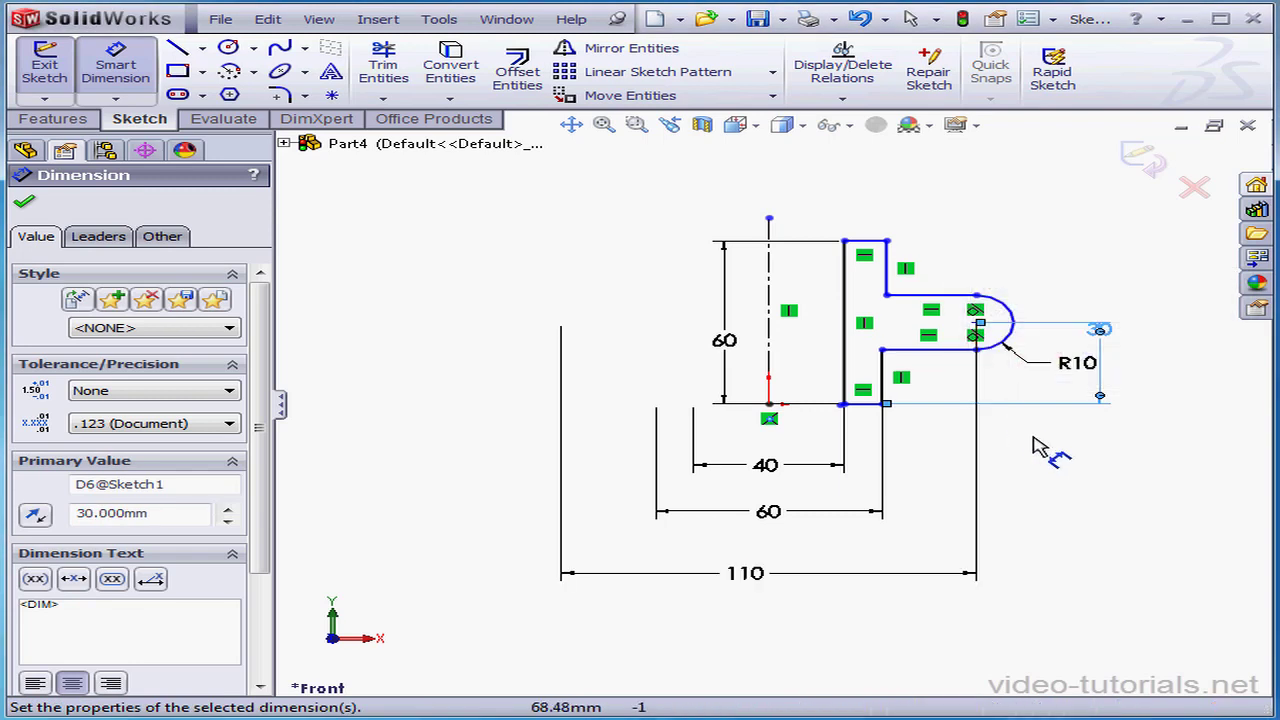
{"action": "right_click", "coordinate": [1037, 448]}
{"action": "left_click", "coordinate": [1052, 450]}
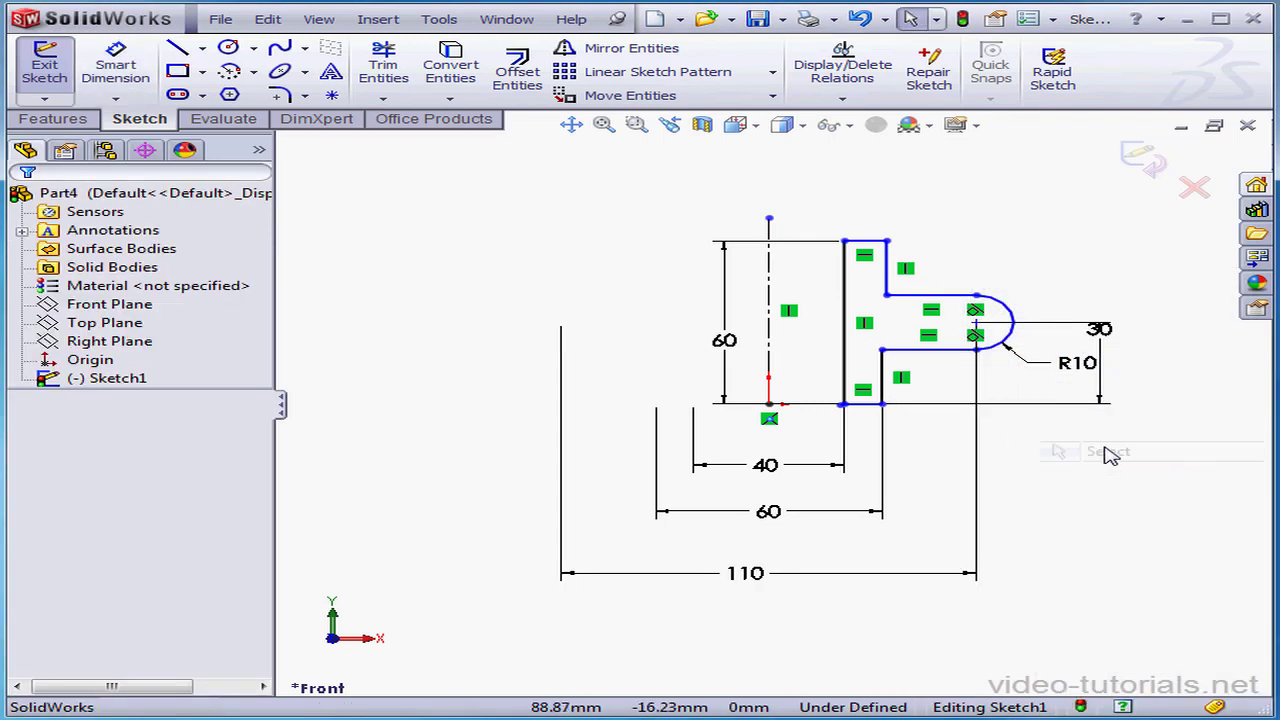
- Make the outer vertical lines above and below the flange collinear
{"action": "left_click", "coordinate": [885, 388]}
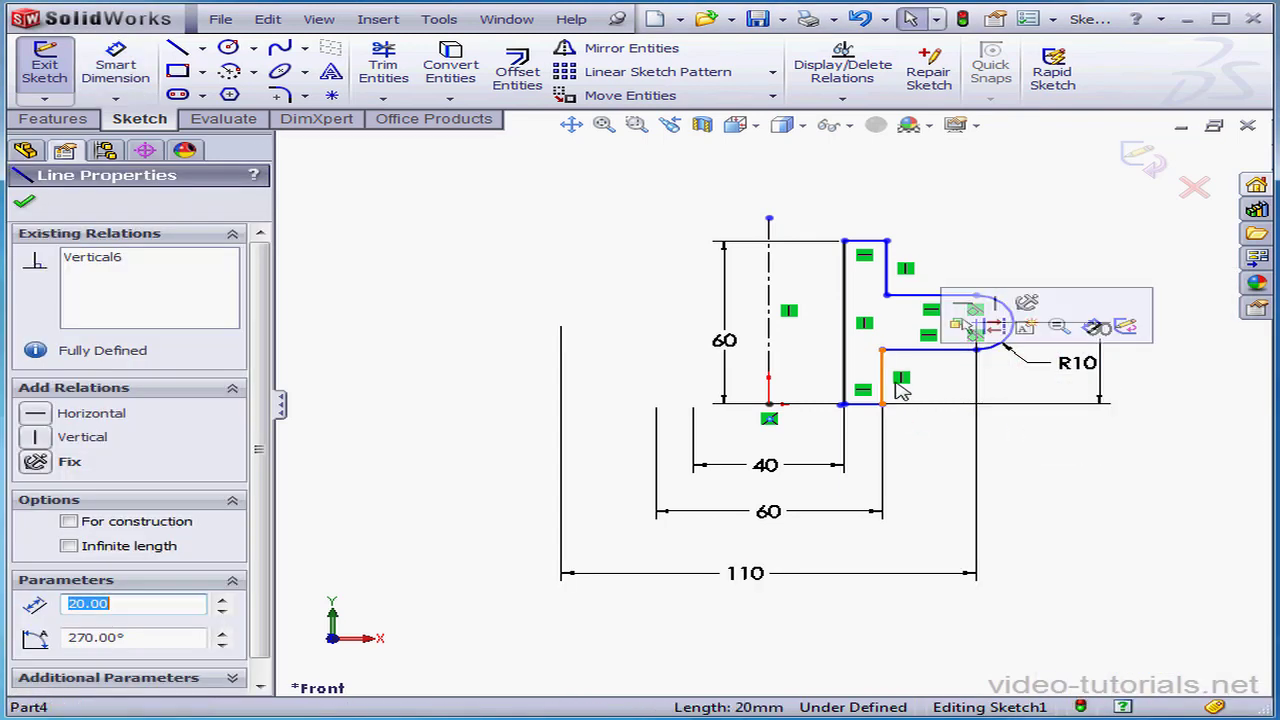
{"action": "left_click", "coordinate": [888, 268], "text": "ctrl"}
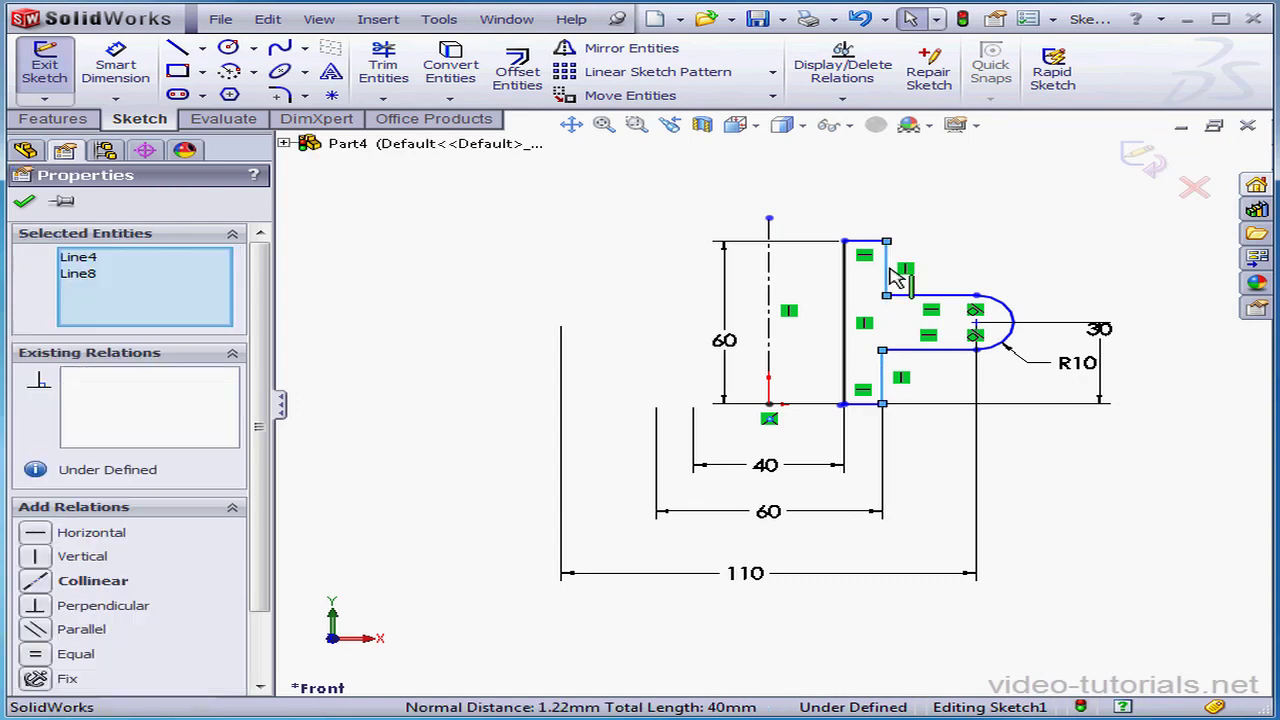
{"action": "left_click", "coordinate": [36, 581]}
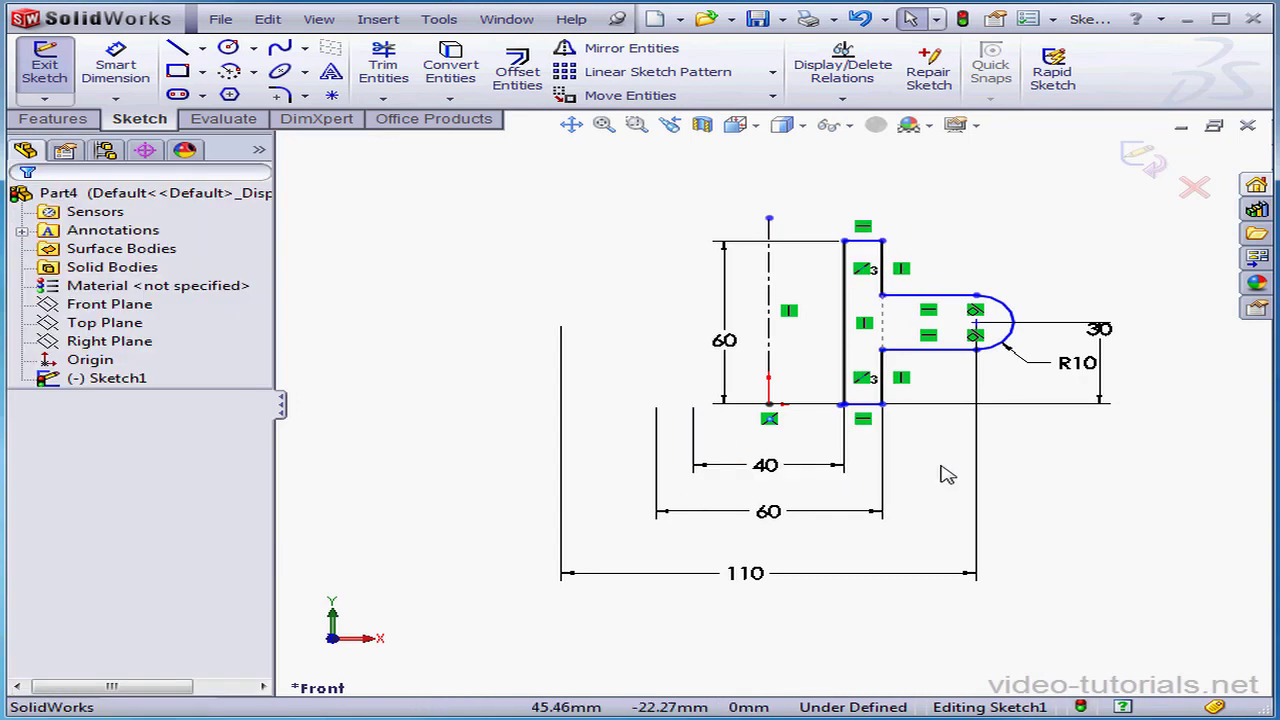
{"action": "left_click", "coordinate": [940, 473]}
- Move the profile's base line about 26 mm upward and delete the stray short segment below its inner corner
{"action": "left_click_drag", "start_coordinate": [866, 404], "coordinate": [877, 333]}
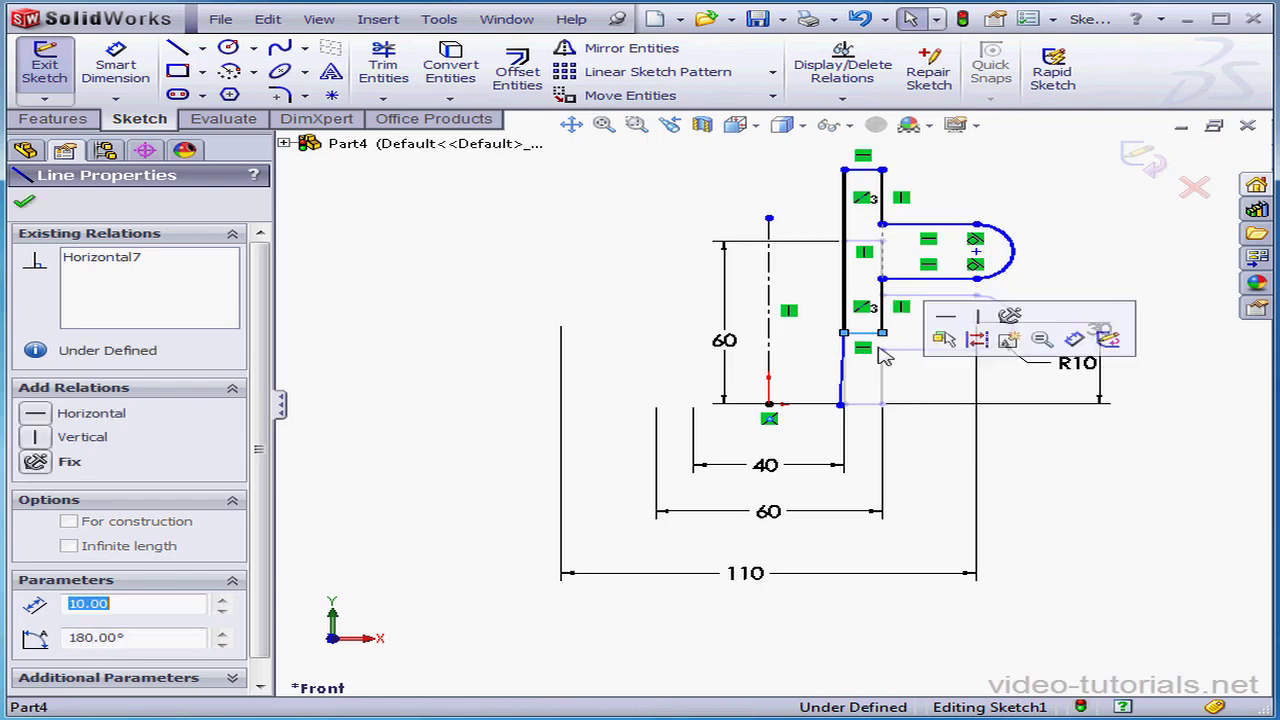
{"action": "left_click", "coordinate": [845, 386]}
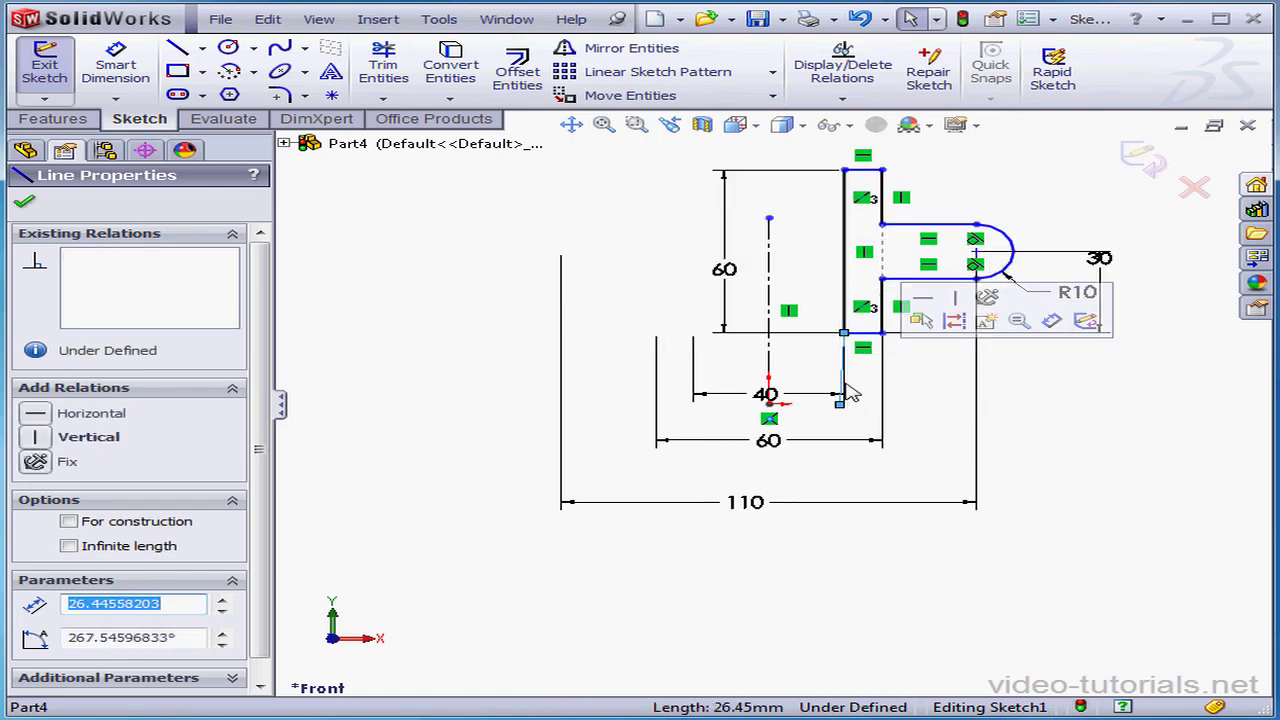
{"action": "key", "text": "Escape"}
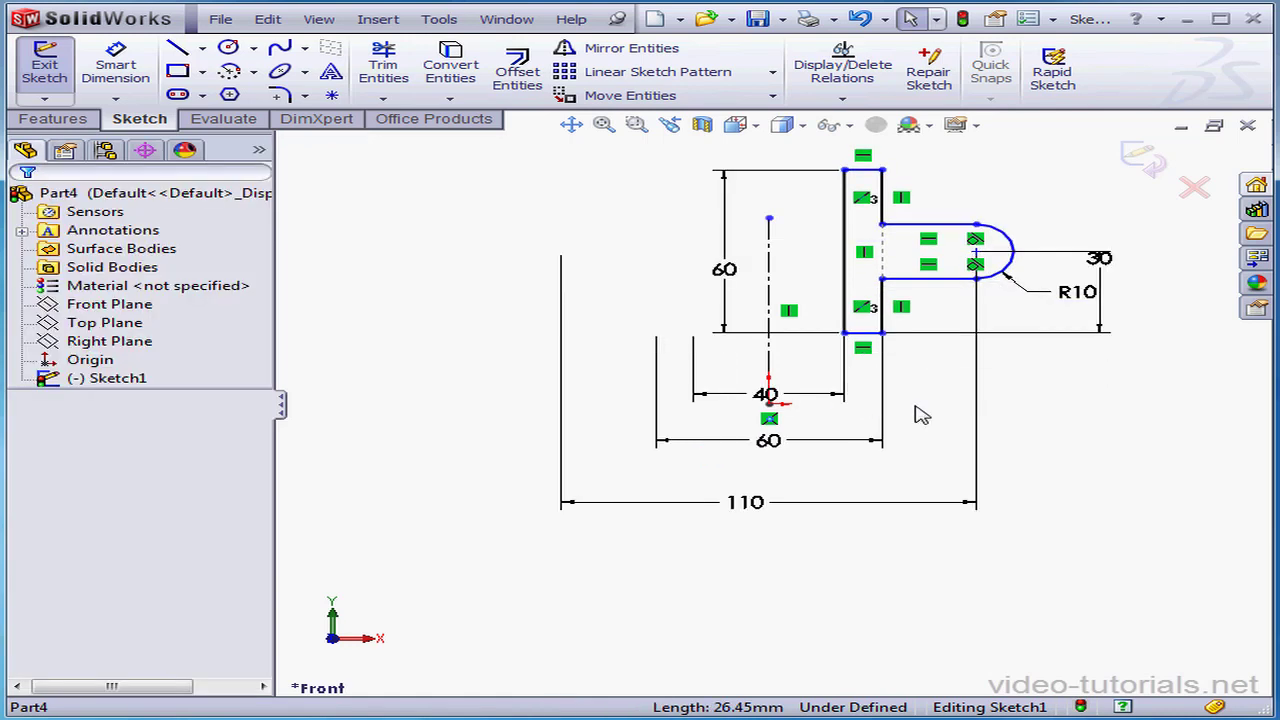
- Move the 40 mm dimension upward so that it clears the origin
{"action": "left_click", "coordinate": [844, 332]}
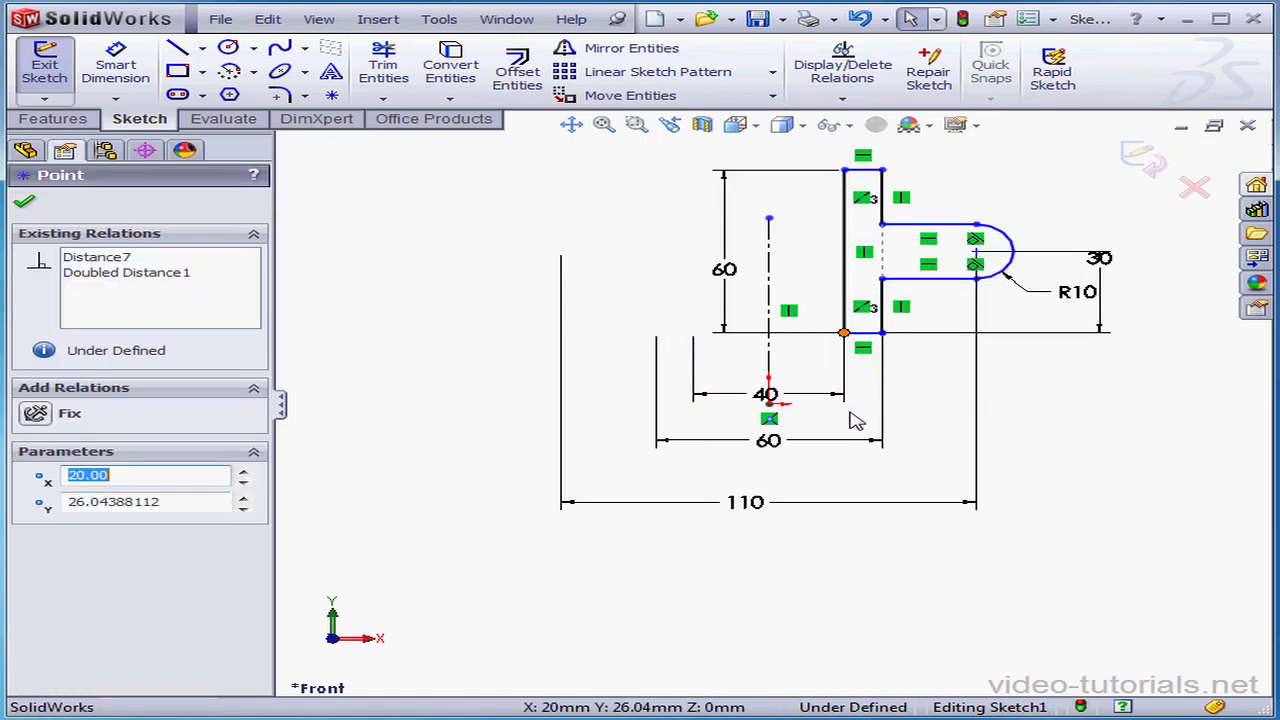
{"action": "left_click", "coordinate": [775, 405]}
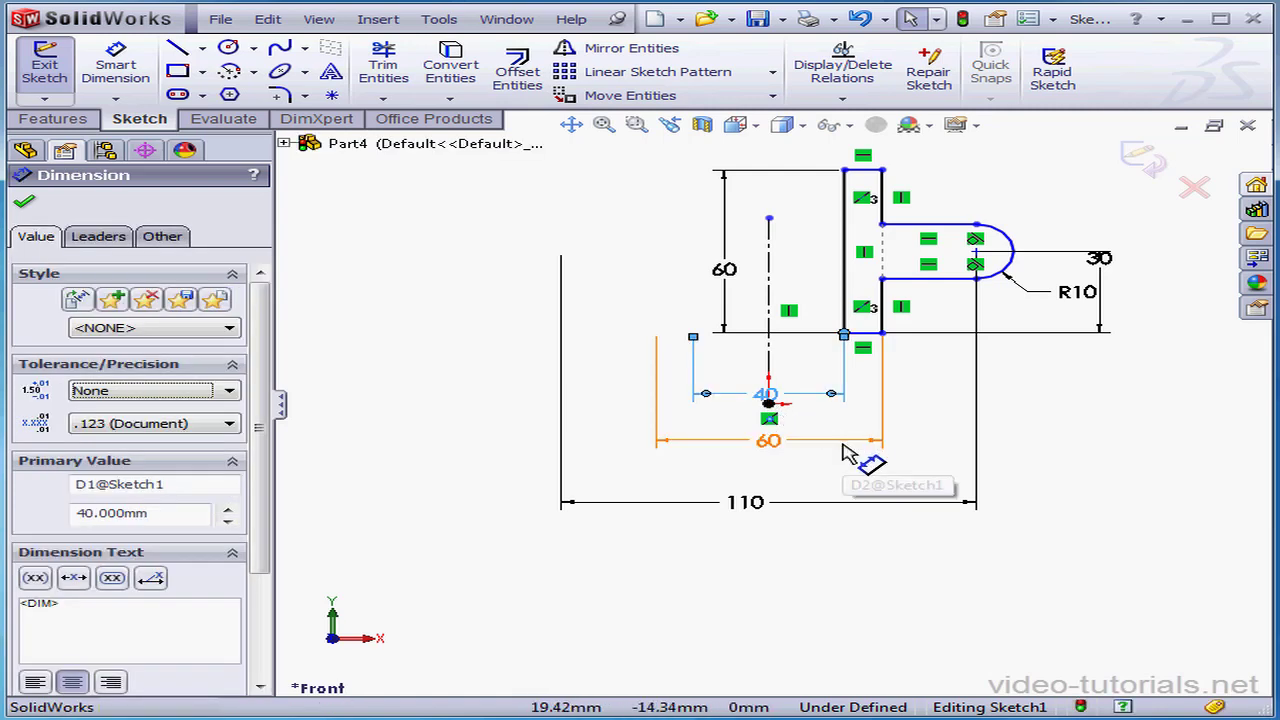
{"action": "left_click_drag", "start_coordinate": [770, 400], "coordinate": [771, 366]}
{"action": "left_click", "coordinate": [820, 400]}
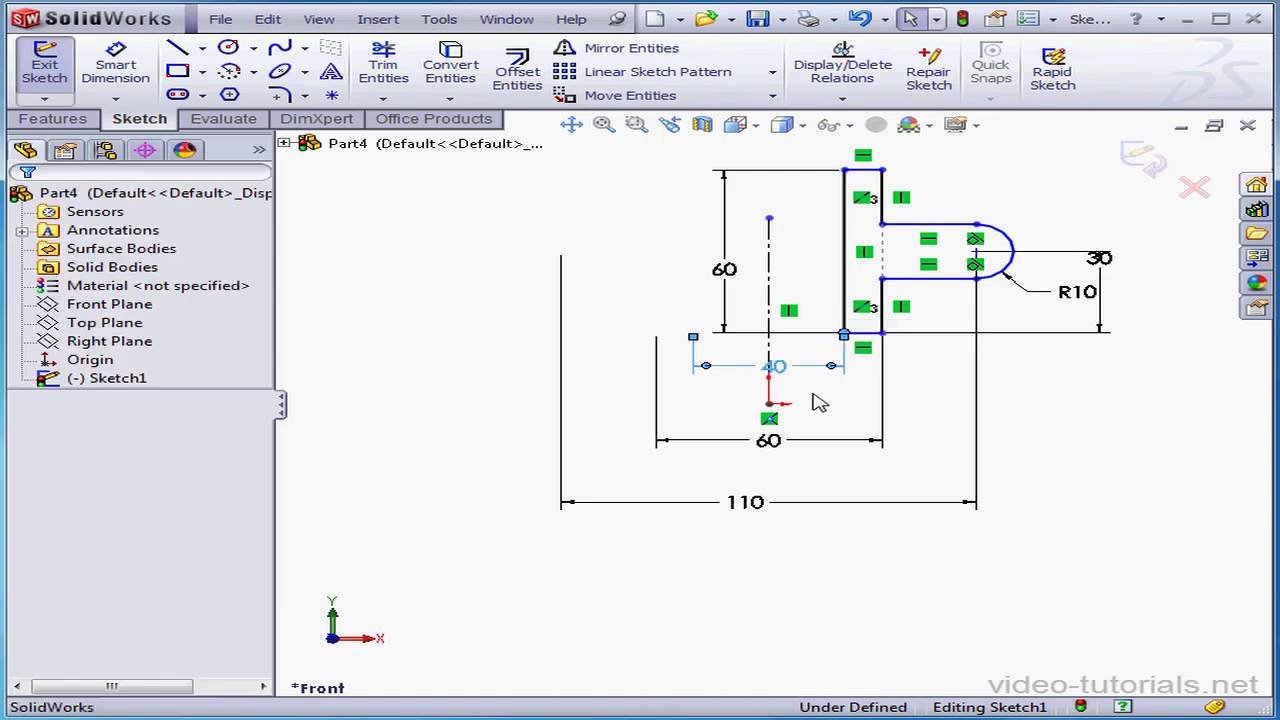
- Add a horizontal relation between the base's inner corner and the centerline's lower endpoint at the origin
{"action": "left_click", "coordinate": [848, 334]}
{"action": "left_click", "coordinate": [768, 418]}
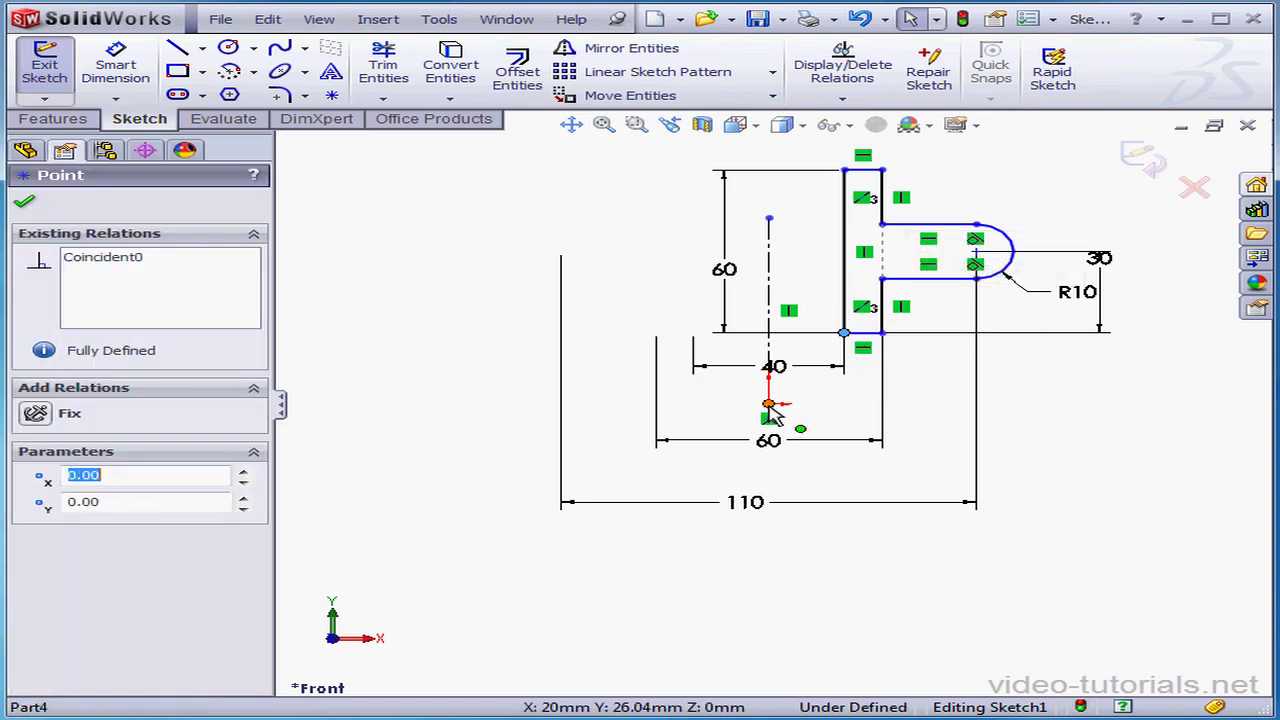
{"action": "left_click", "coordinate": [768, 403], "text": "ctrl"}
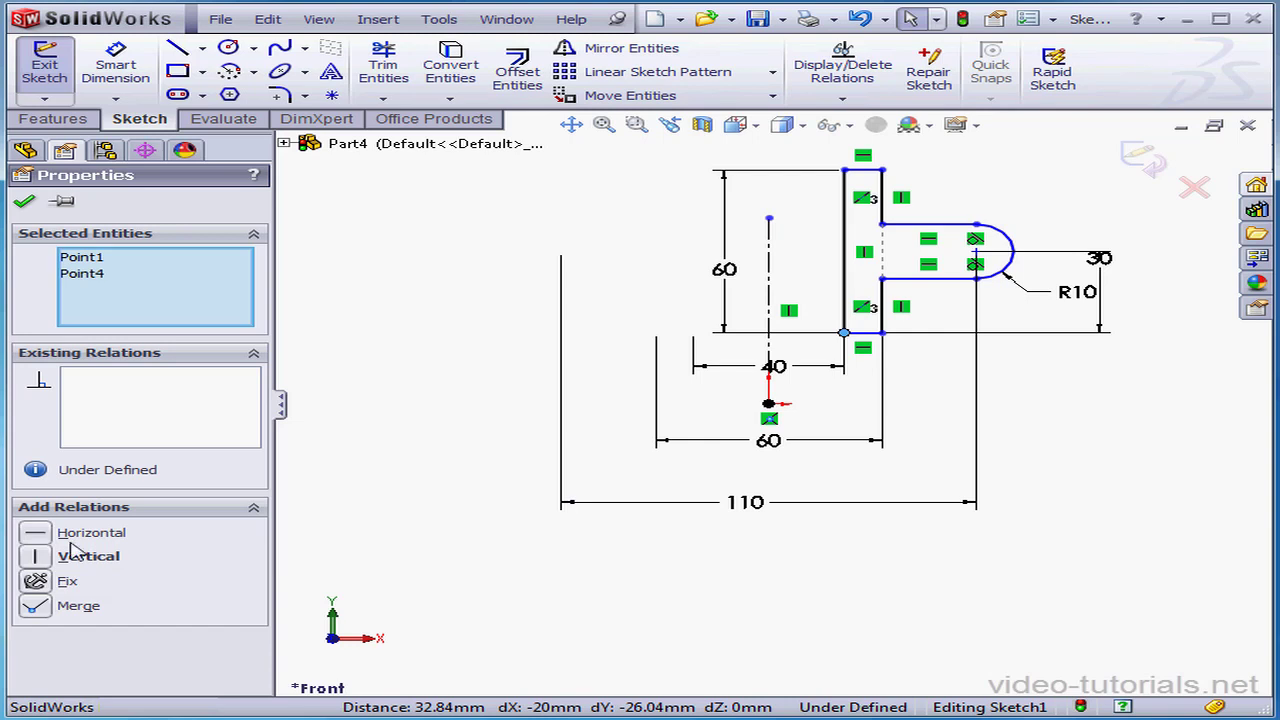
{"action": "left_click", "coordinate": [35, 535]}
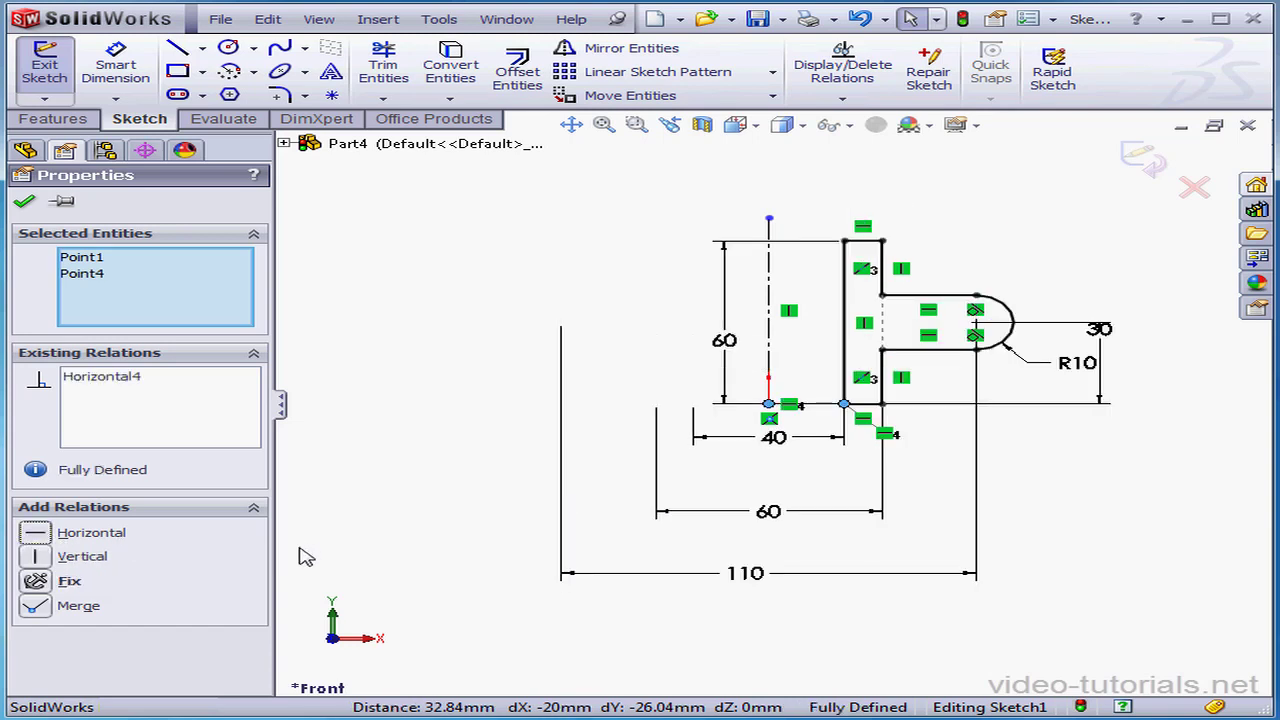
- Exit the sketch and revolve the profile 360 degrees about the vertical centerline as a solid boss
{"action": "left_click", "coordinate": [1143, 161]}
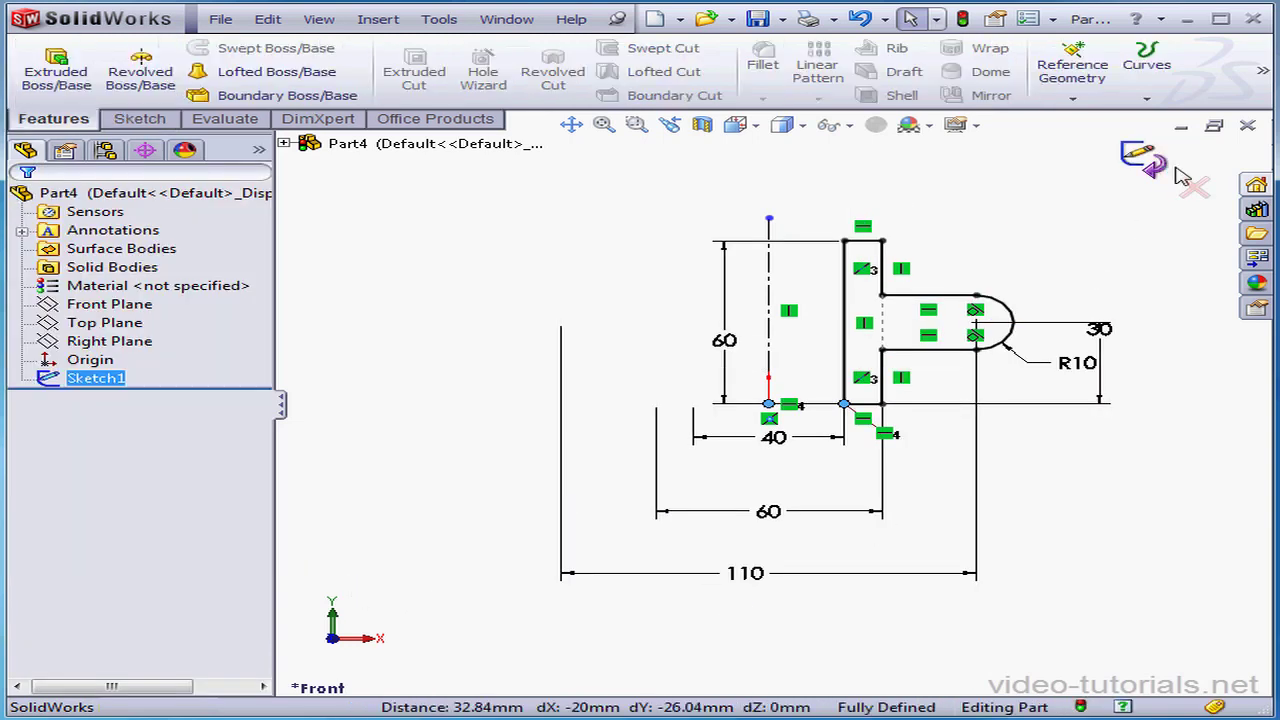
{"action": "left_click", "coordinate": [140, 70]}
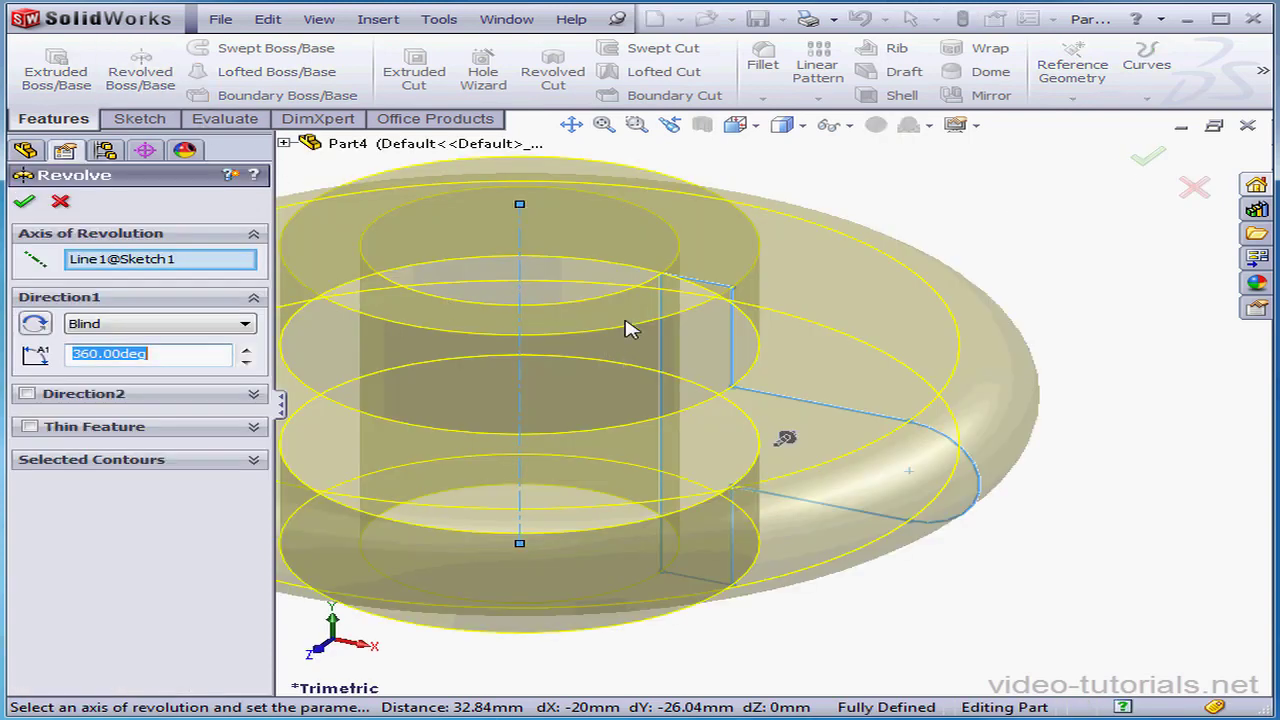
{"action": "left_click", "coordinate": [737, 125]}
{"action": "left_click", "coordinate": [810, 155]}
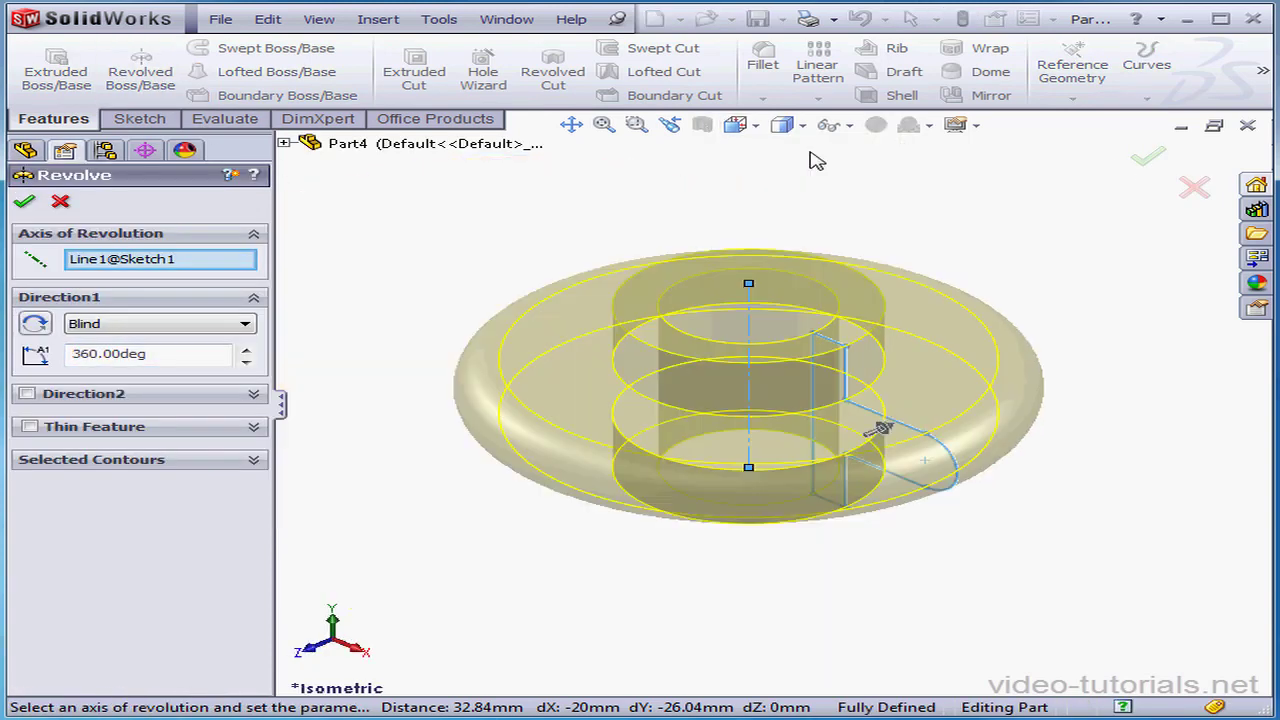
{"action": "left_click", "coordinate": [831, 350]}
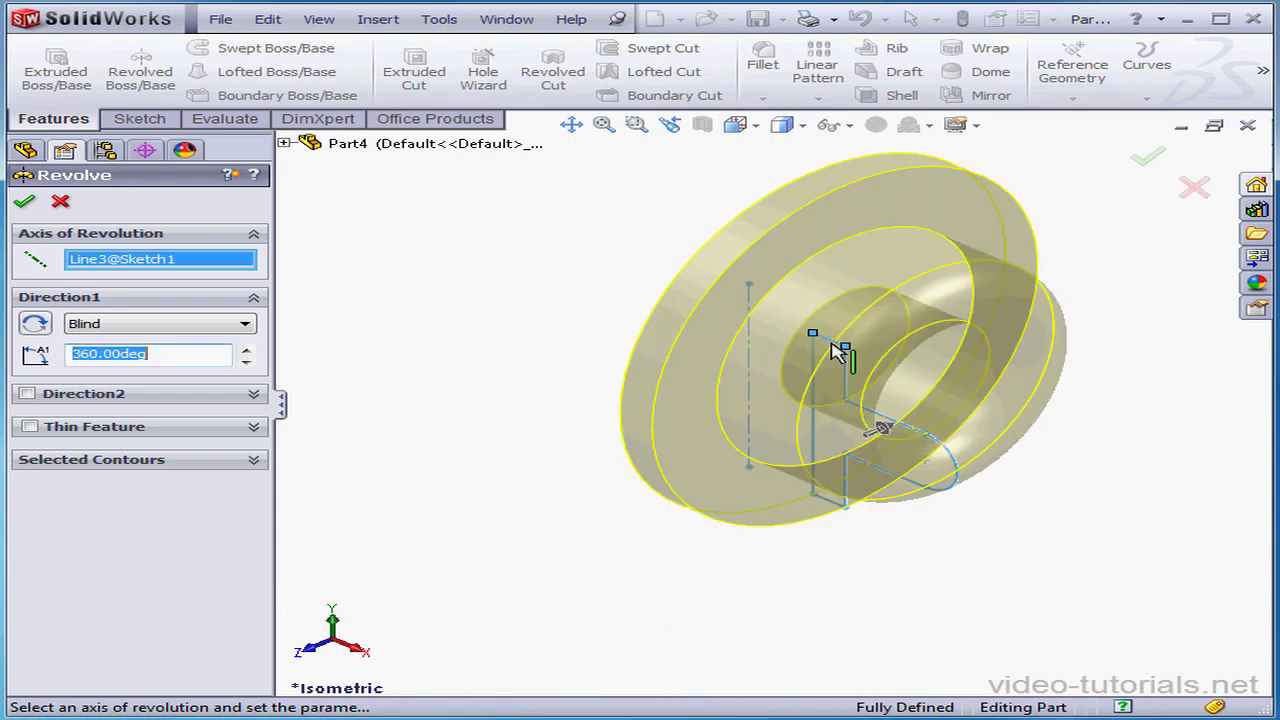
{"action": "left_click", "coordinate": [749, 322]}
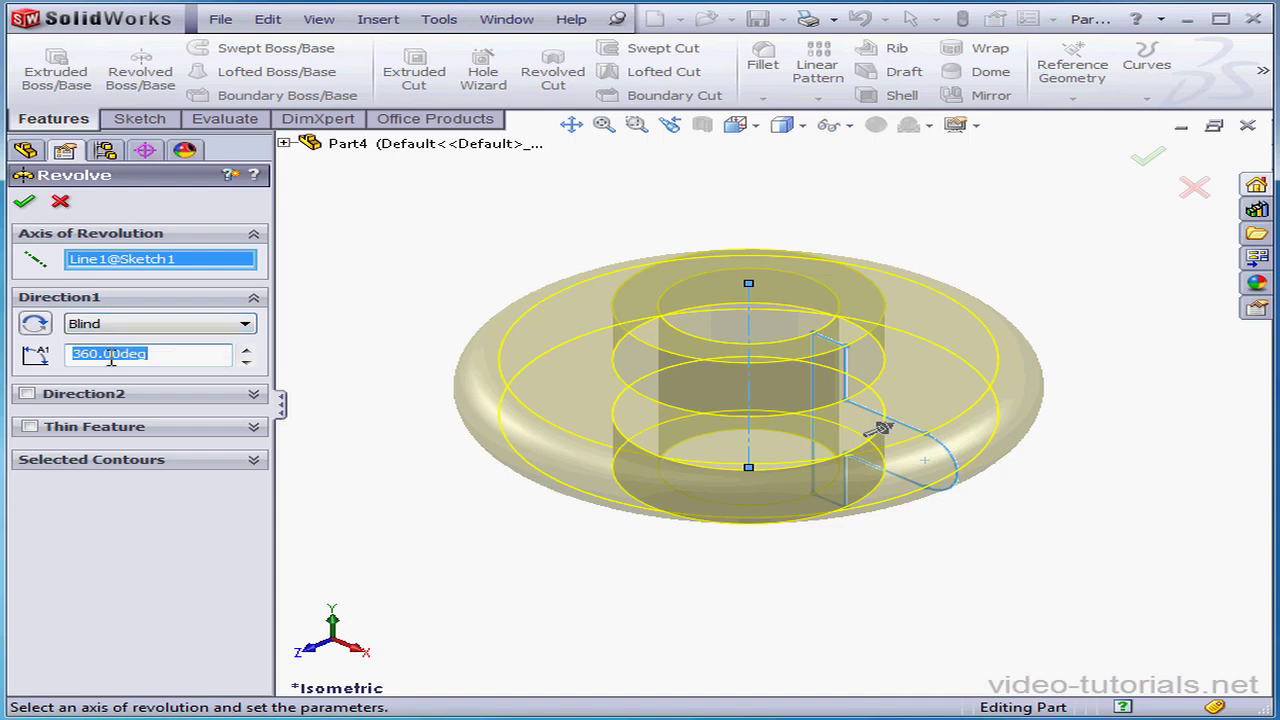
{"action": "left_click", "coordinate": [24, 201]}
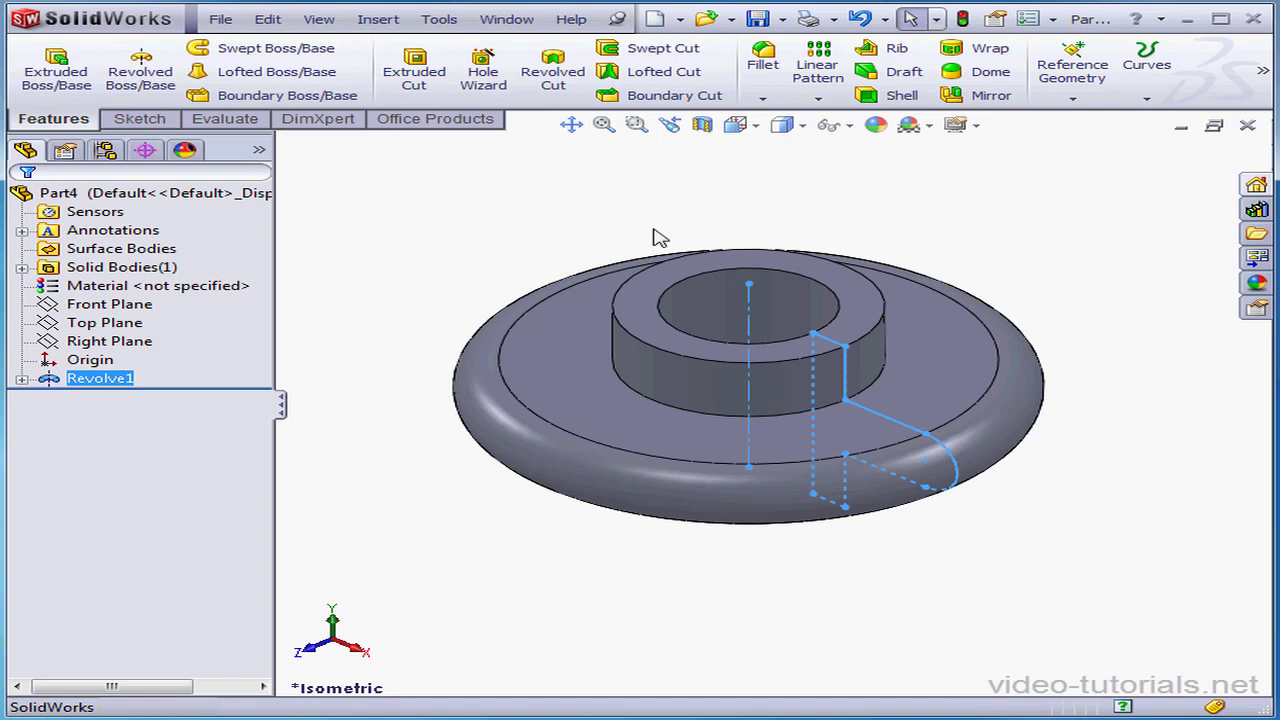
- Create a new part document and open a sketch on the Top Plane
{"action": "left_click", "coordinate": [680, 19]}
{"action": "left_click", "coordinate": [700, 40]}
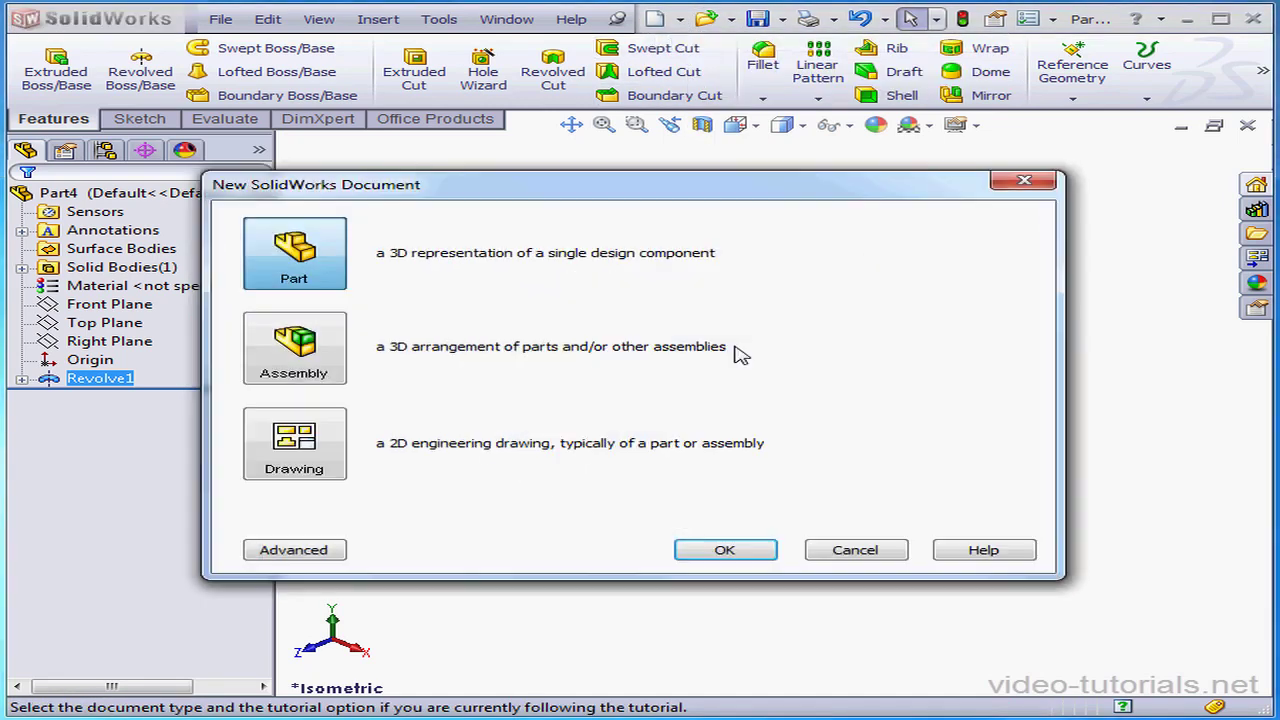
{"action": "left_click", "coordinate": [750, 551]}
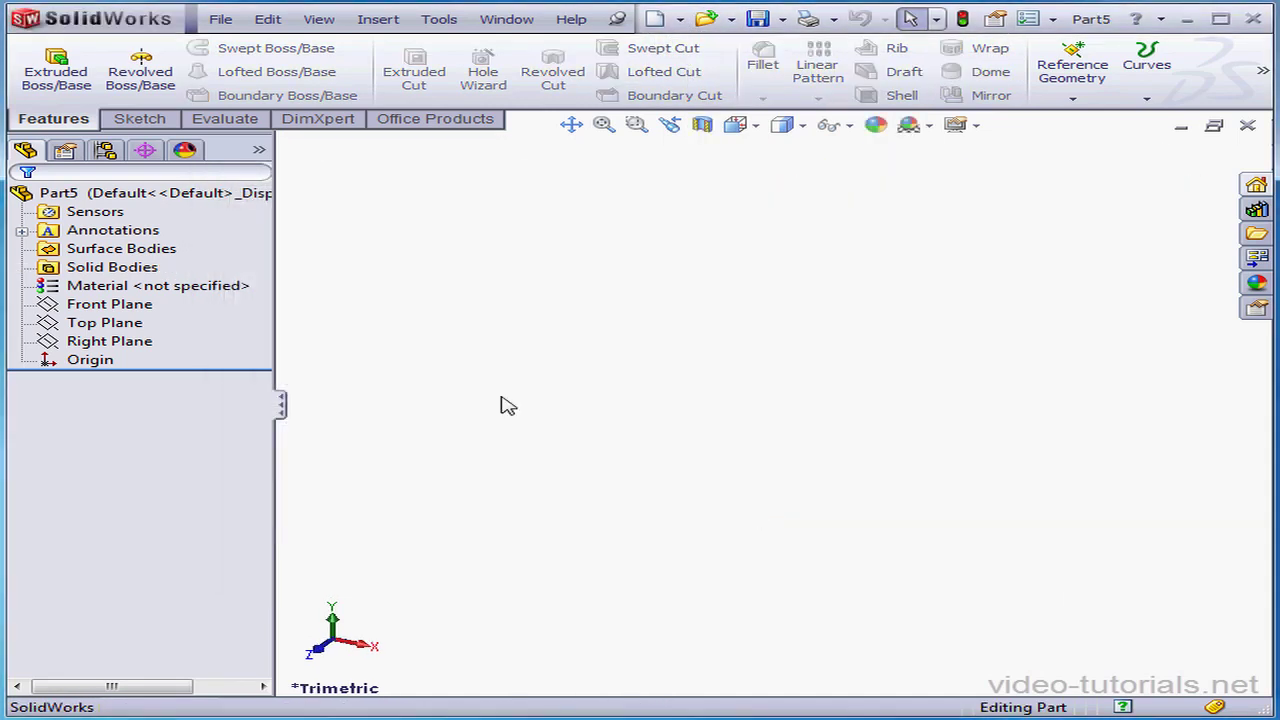
{"action": "right_click", "coordinate": [124, 322]}
{"action": "left_click", "coordinate": [155, 294]}
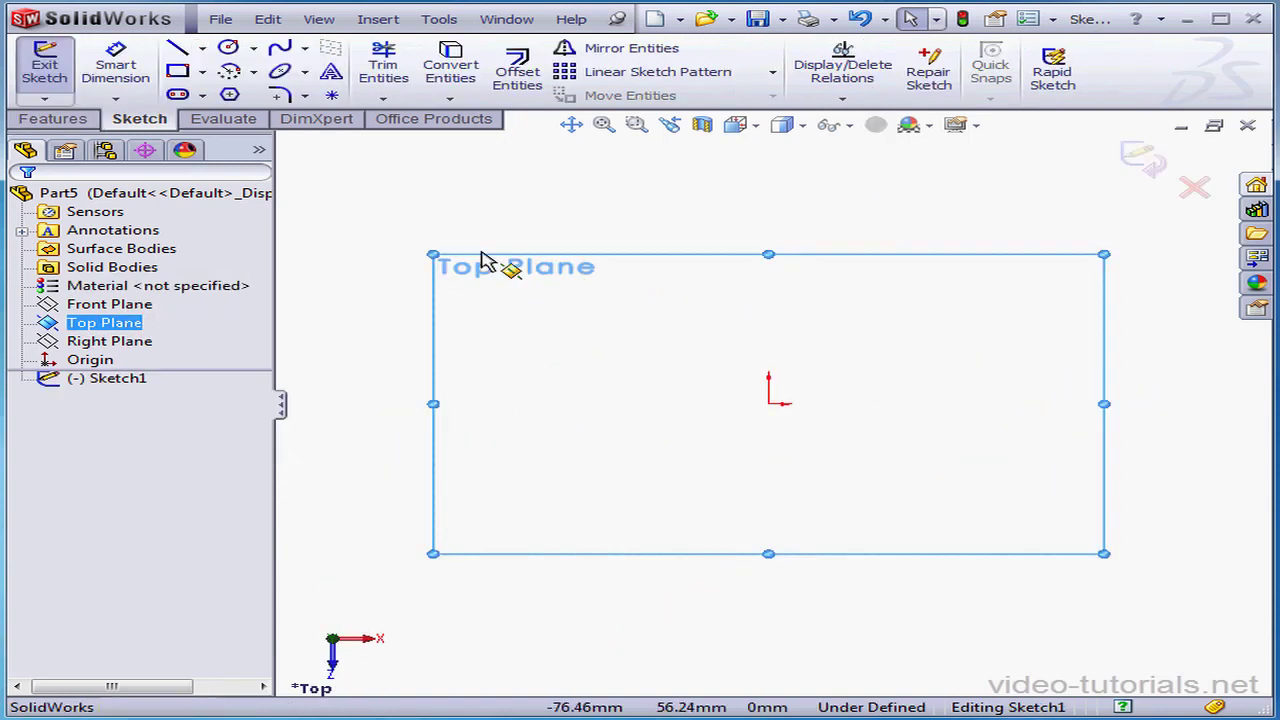
- Sketch a center rectangle about 128 mm wide, centered on the origin
{"action": "left_click", "coordinate": [204, 74]}
{"action": "left_click", "coordinate": [262, 114]}
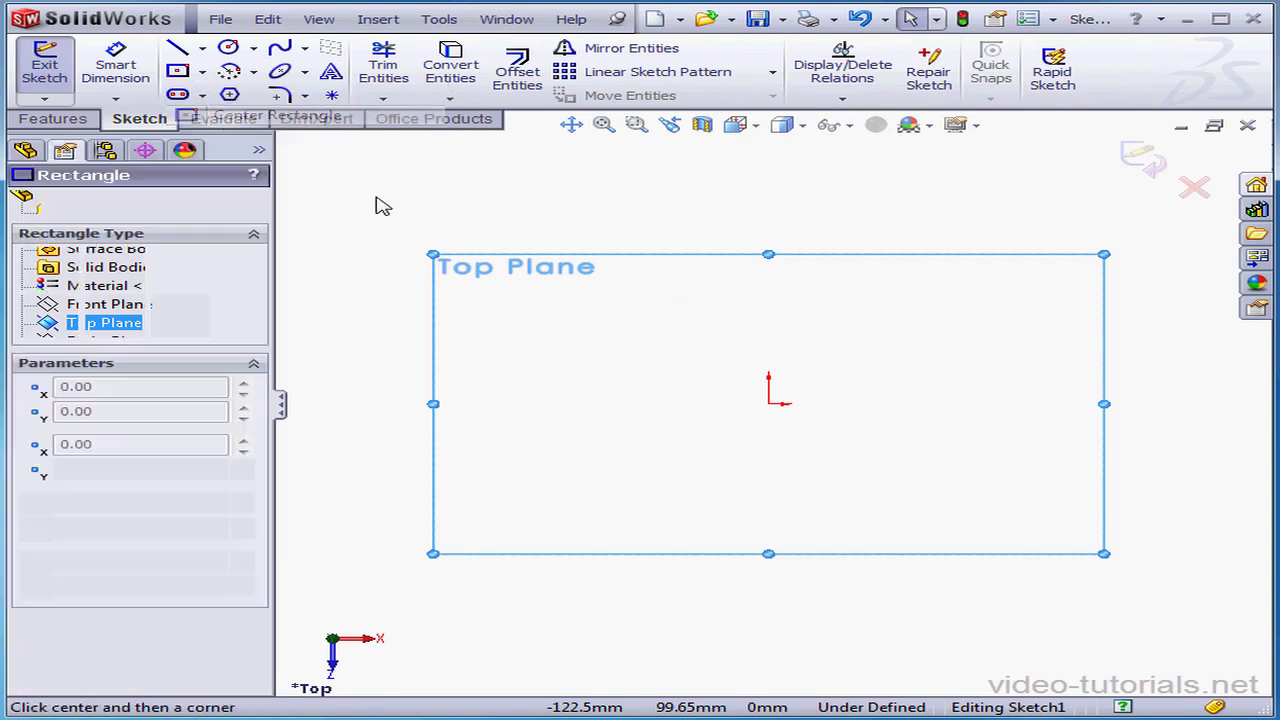
{"action": "left_click", "coordinate": [768, 403]}
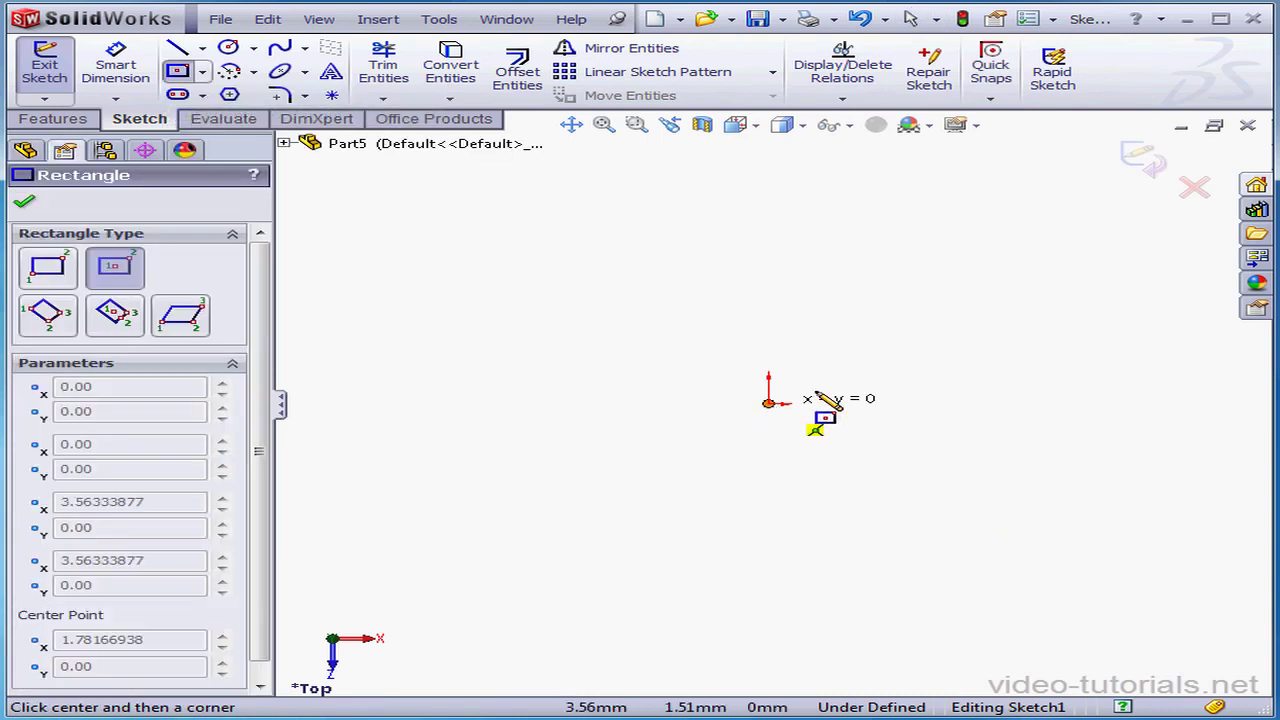
{"action": "left_click", "coordinate": [1010, 274]}
{"action": "right_click", "coordinate": [1063, 309]}
{"action": "left_click", "coordinate": [1124, 306]}
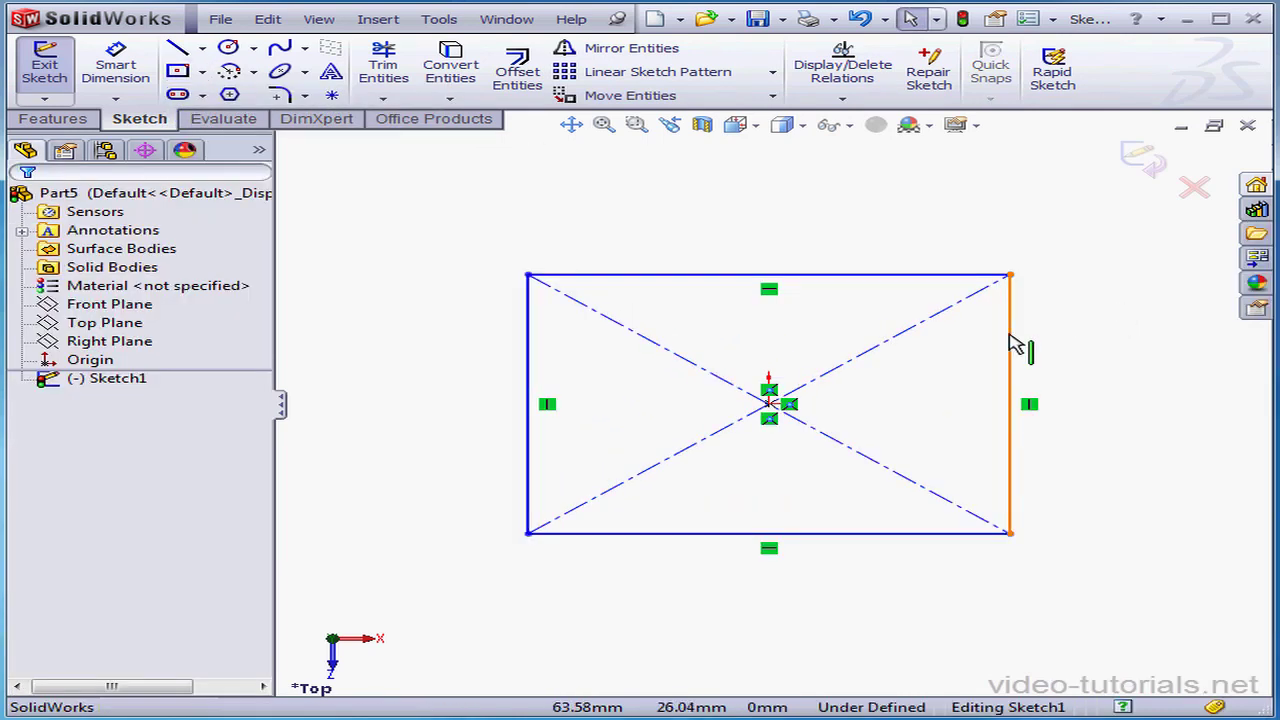
- Add an equal relation between two adjacent sides of the rectangle
{"action": "left_click", "coordinate": [1011, 346]}
{"action": "left_click", "coordinate": [947, 276], "text": "ctrl"}
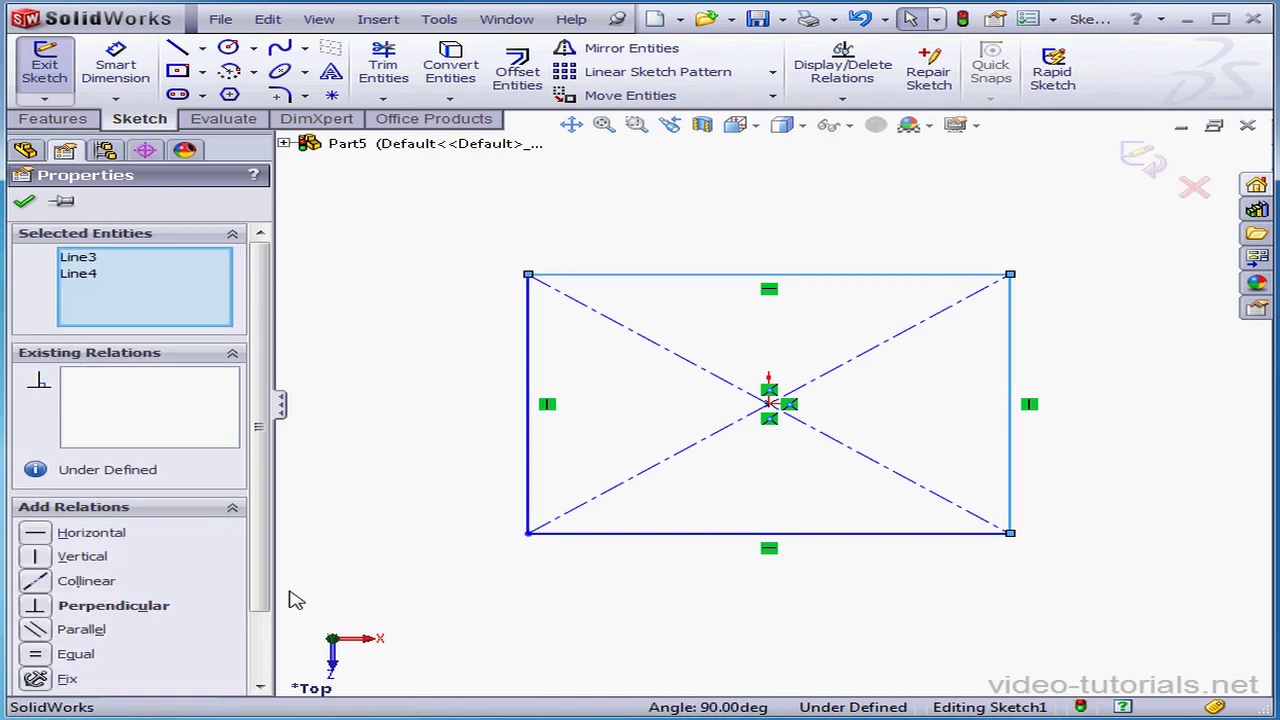
{"action": "left_click", "coordinate": [40, 655]}
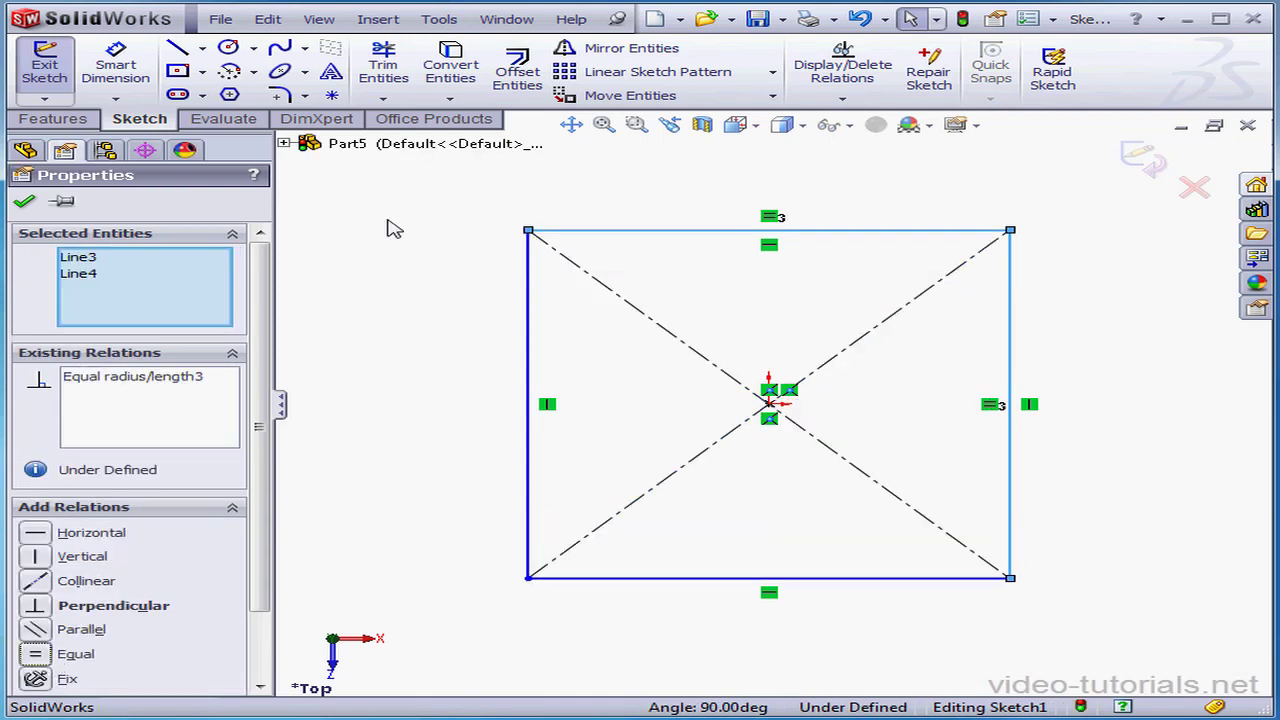
- Dimension a vertical side of the square to 100 mm and exit the sketch
{"action": "left_click", "coordinate": [118, 66]}
{"action": "left_click", "coordinate": [533, 322]}
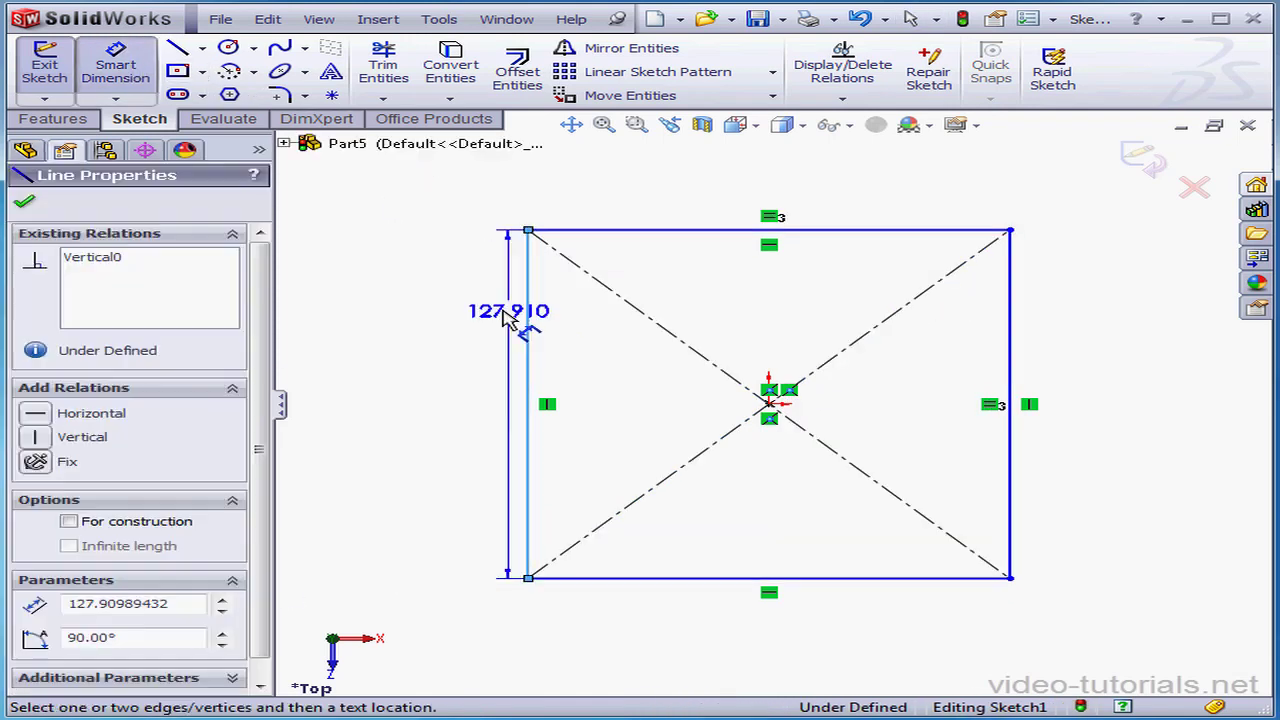
{"action": "left_click", "coordinate": [490, 322]}
{"action": "type", "text": "100"}
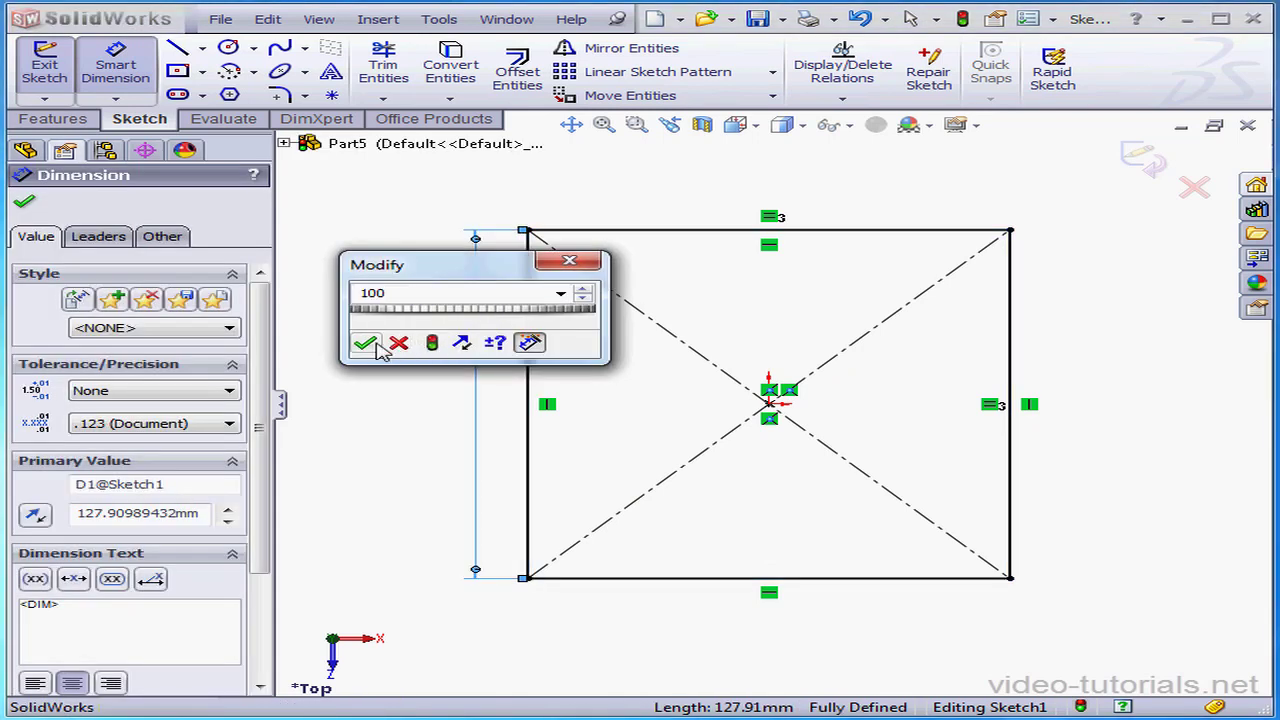
{"action": "left_click", "coordinate": [365, 344]}
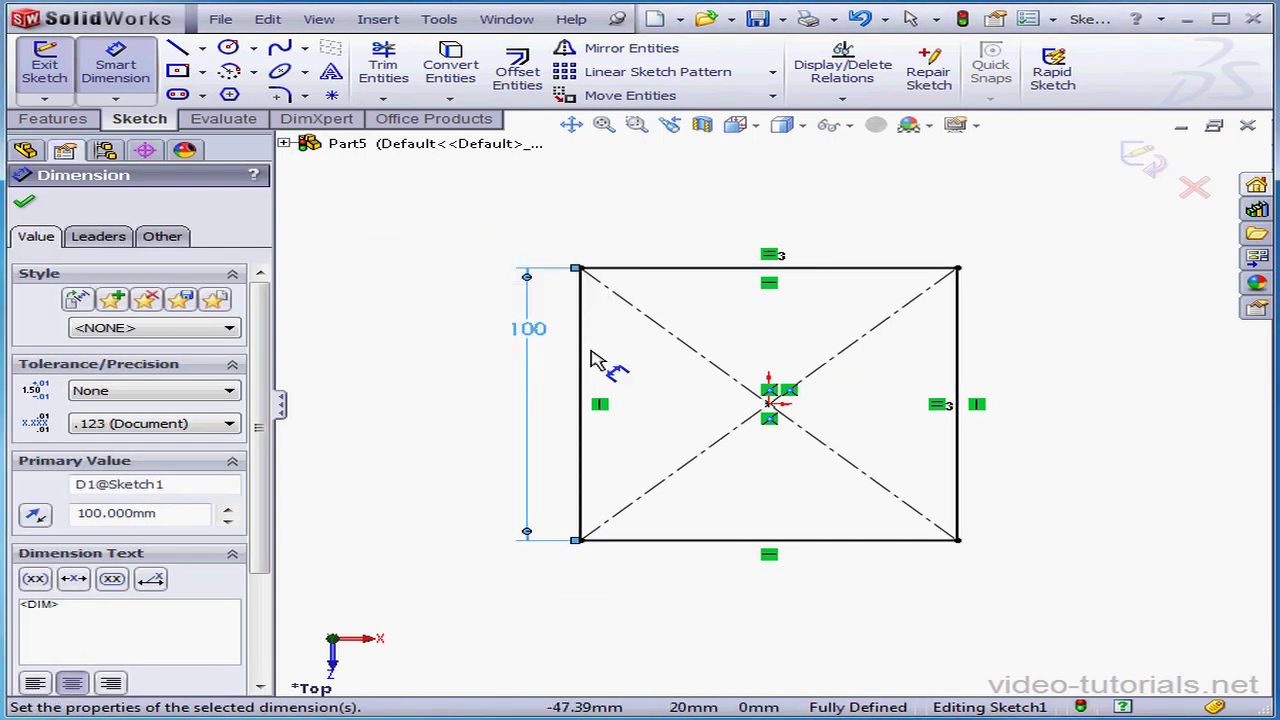
{"action": "left_click", "coordinate": [1150, 165]}
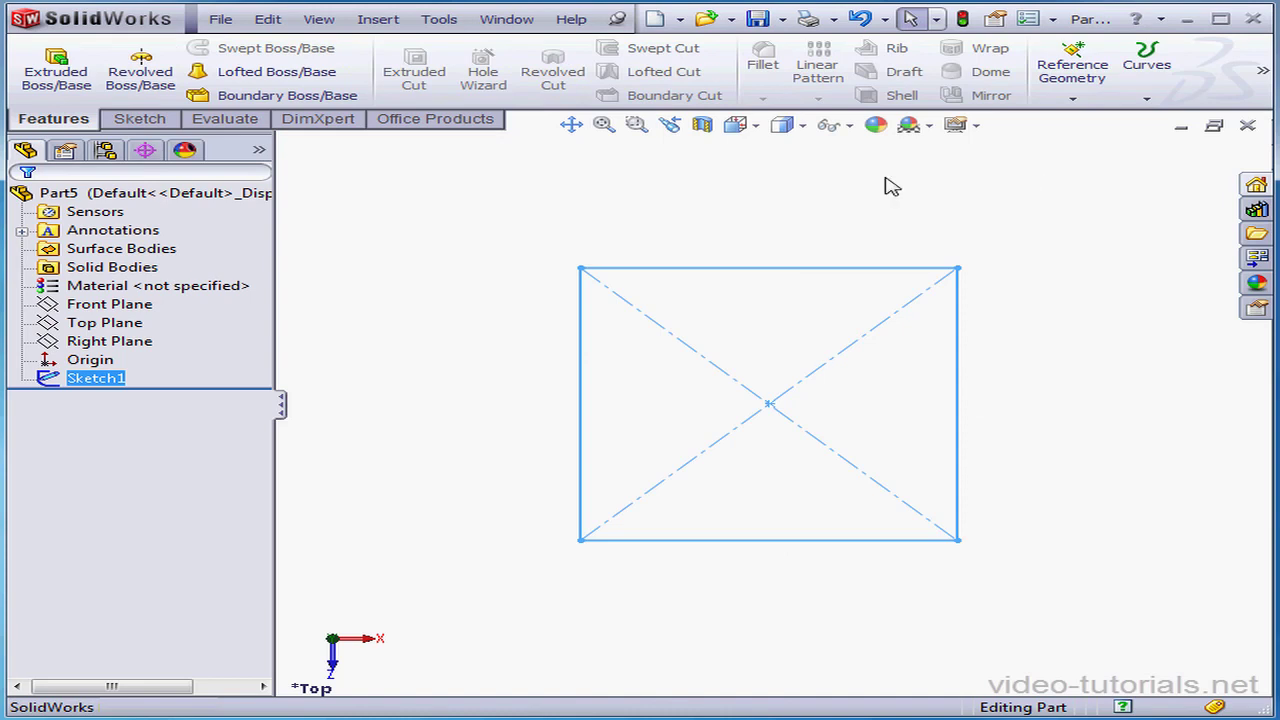
- Extrude the square sketch as a boss with a blind depth of 200 mm
{"action": "left_click", "coordinate": [738, 125]}
{"action": "left_click", "coordinate": [816, 174]}
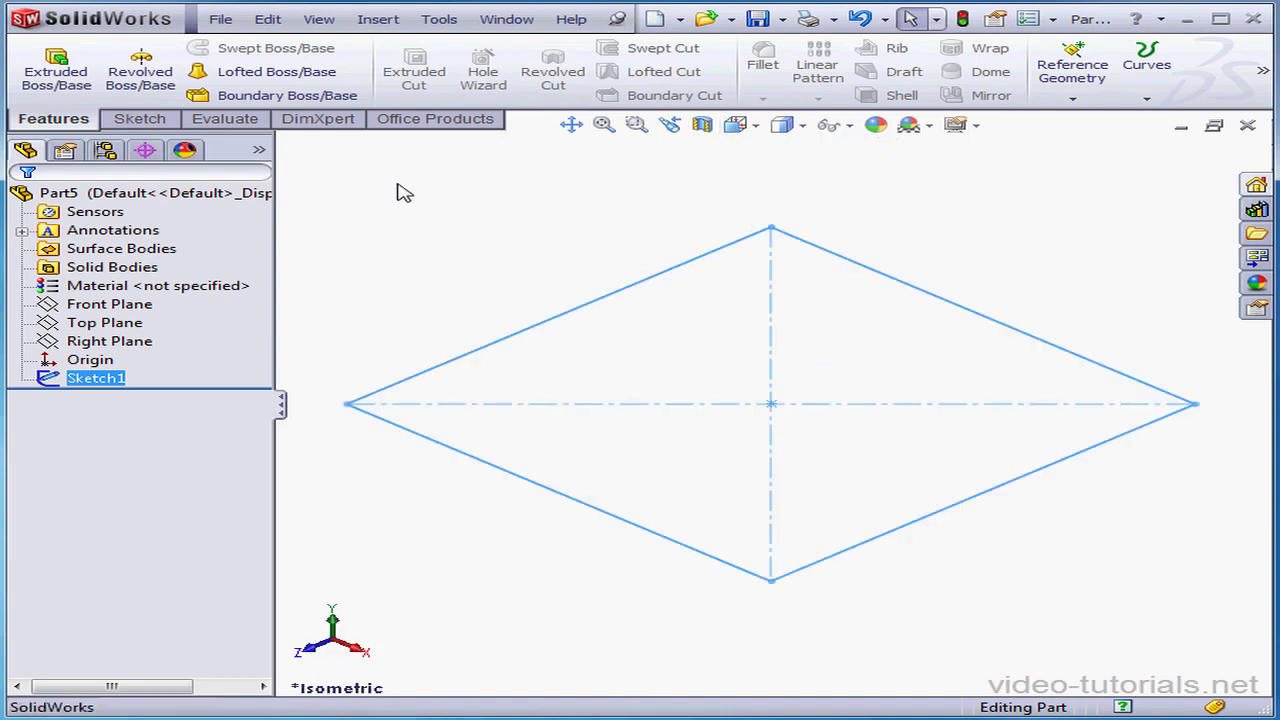
{"action": "left_click", "coordinate": [56, 70]}
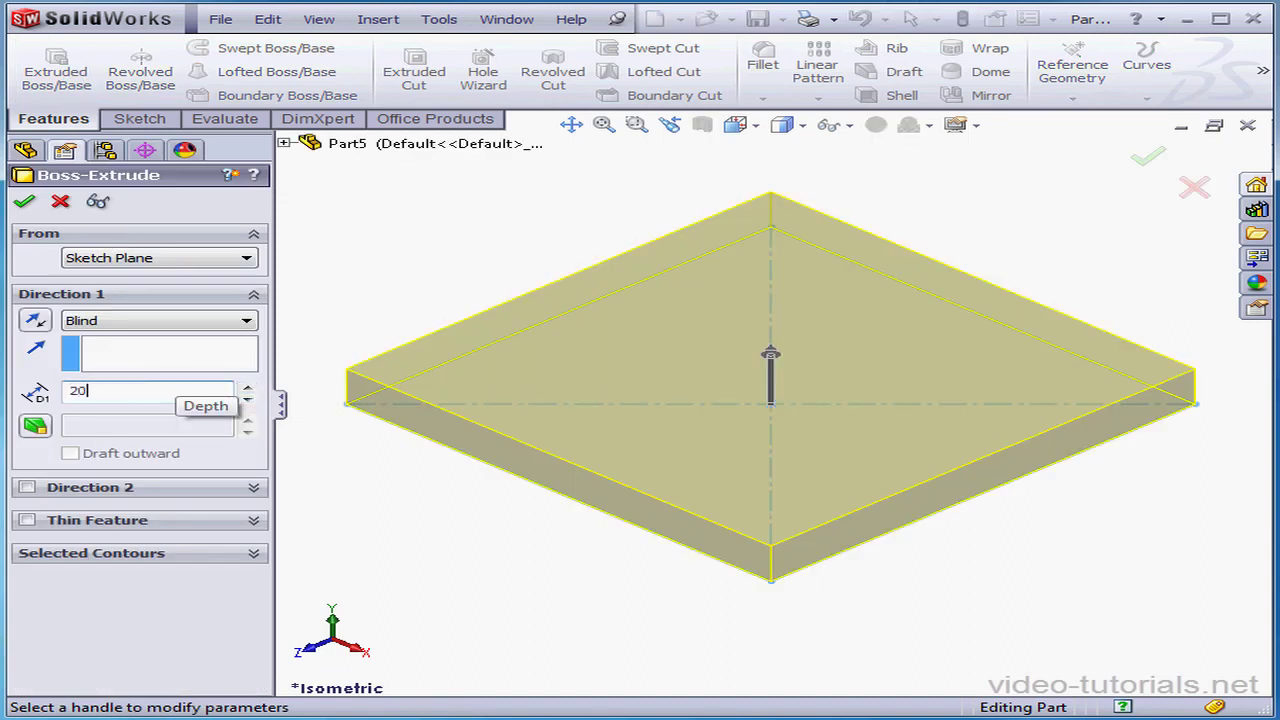
{"action": "key", "text": "Return"}
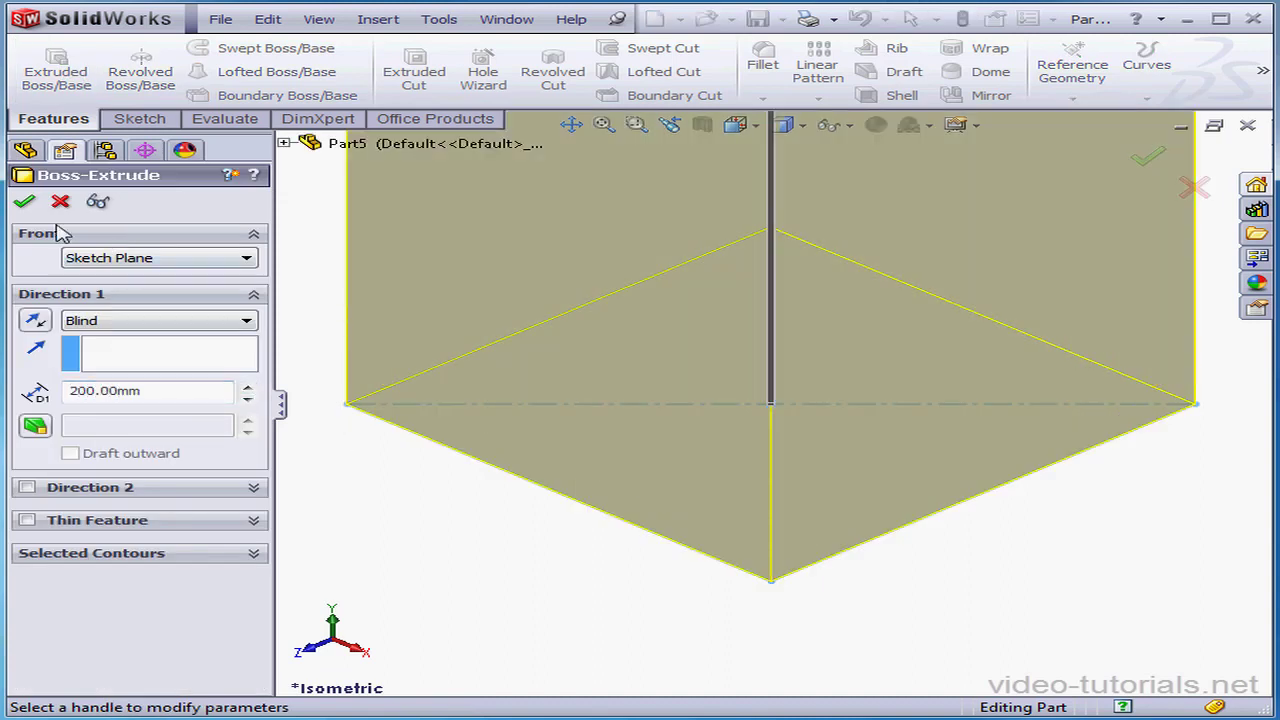
{"action": "left_click", "coordinate": [24, 201]}
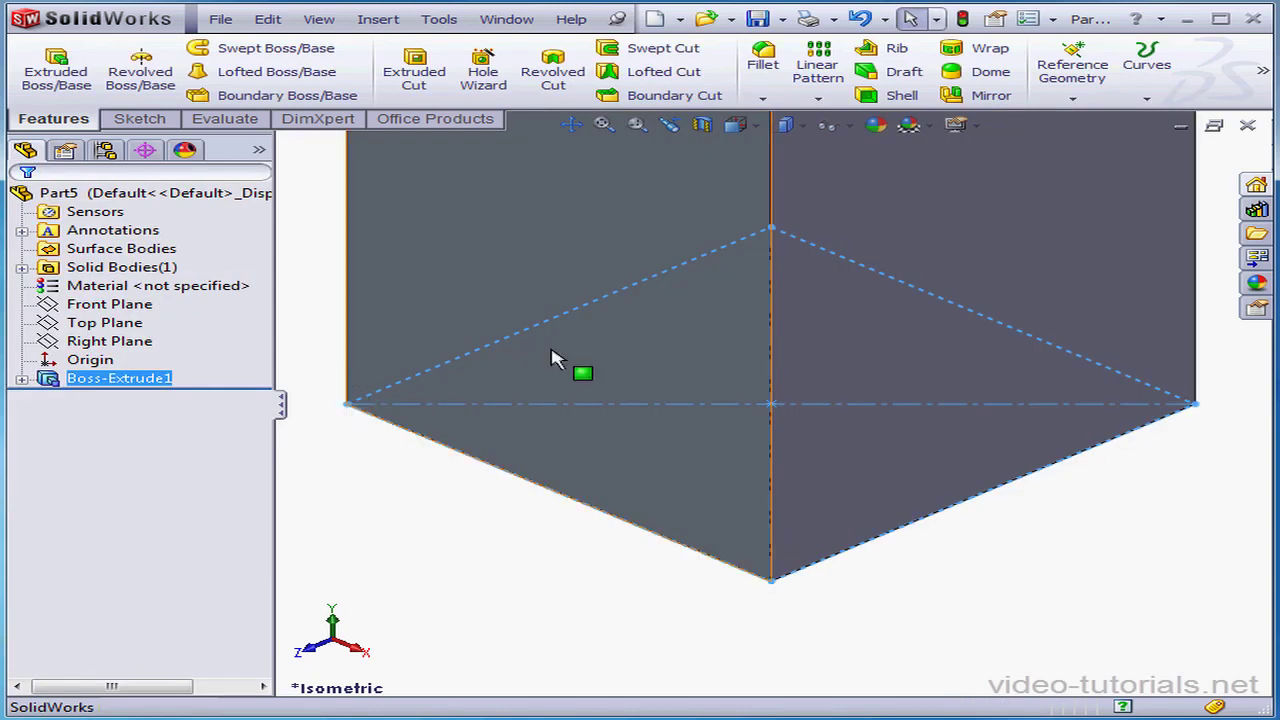
{"action": "left_click", "coordinate": [603, 124]}
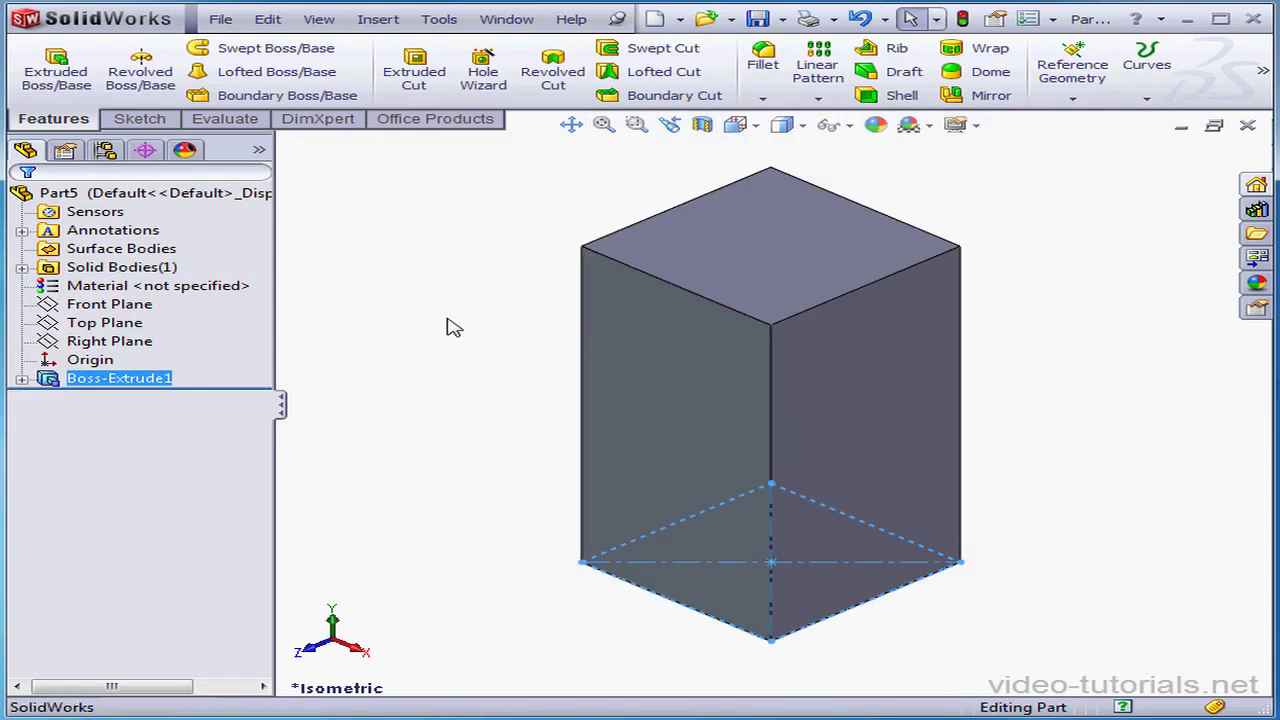
- Open a sketch on the Front Plane and draw a vertical centerline upward from the origin
{"action": "right_click", "coordinate": [128, 306]}
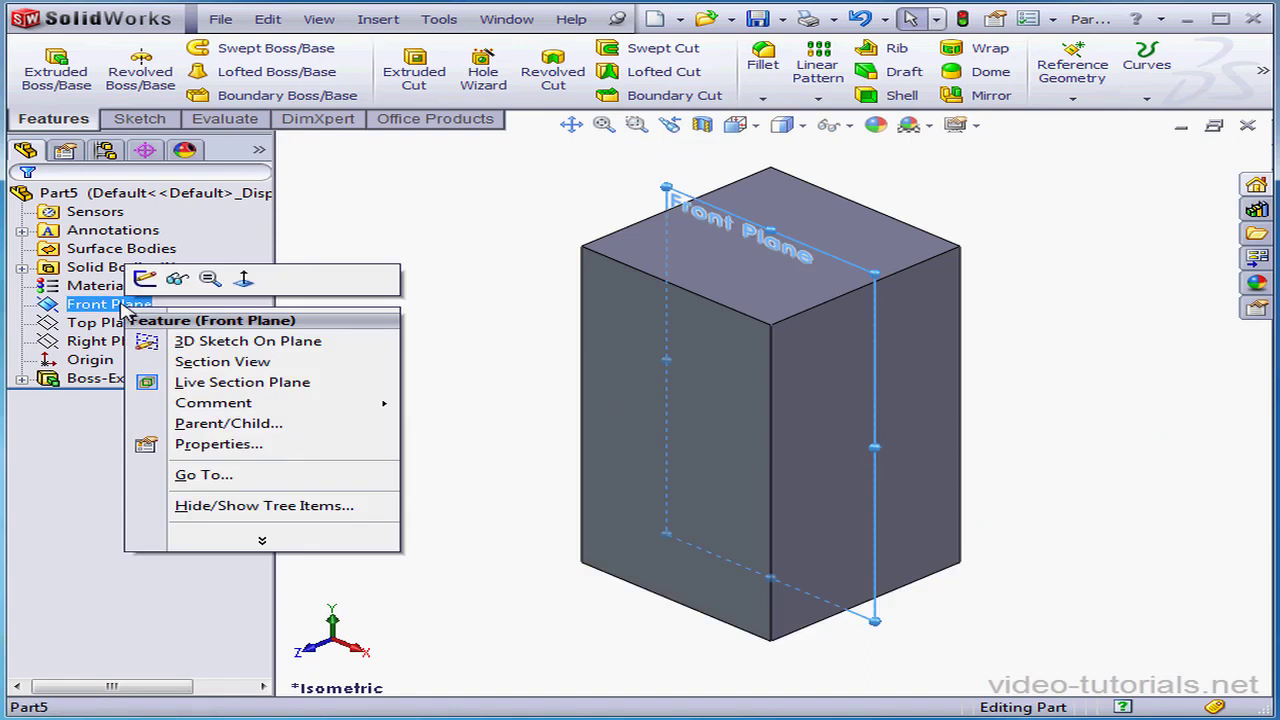
{"action": "left_click", "coordinate": [140, 277]}
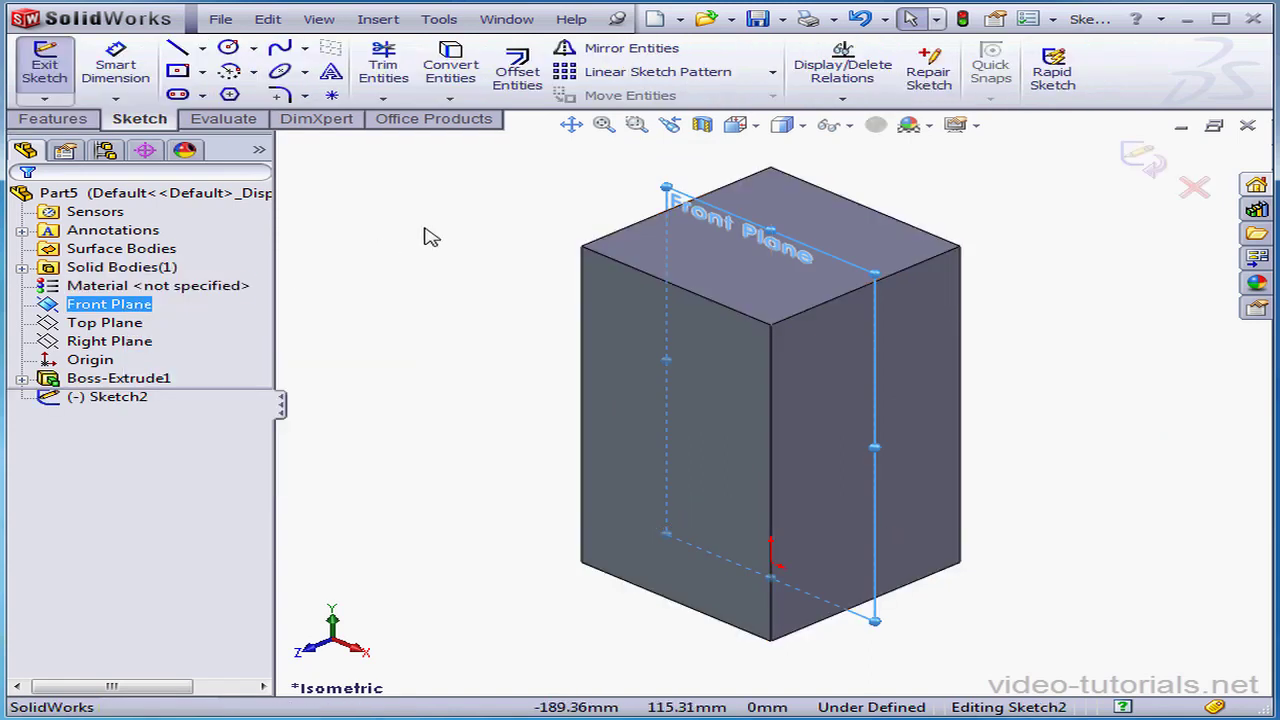
{"action": "left_click", "coordinate": [748, 131]}
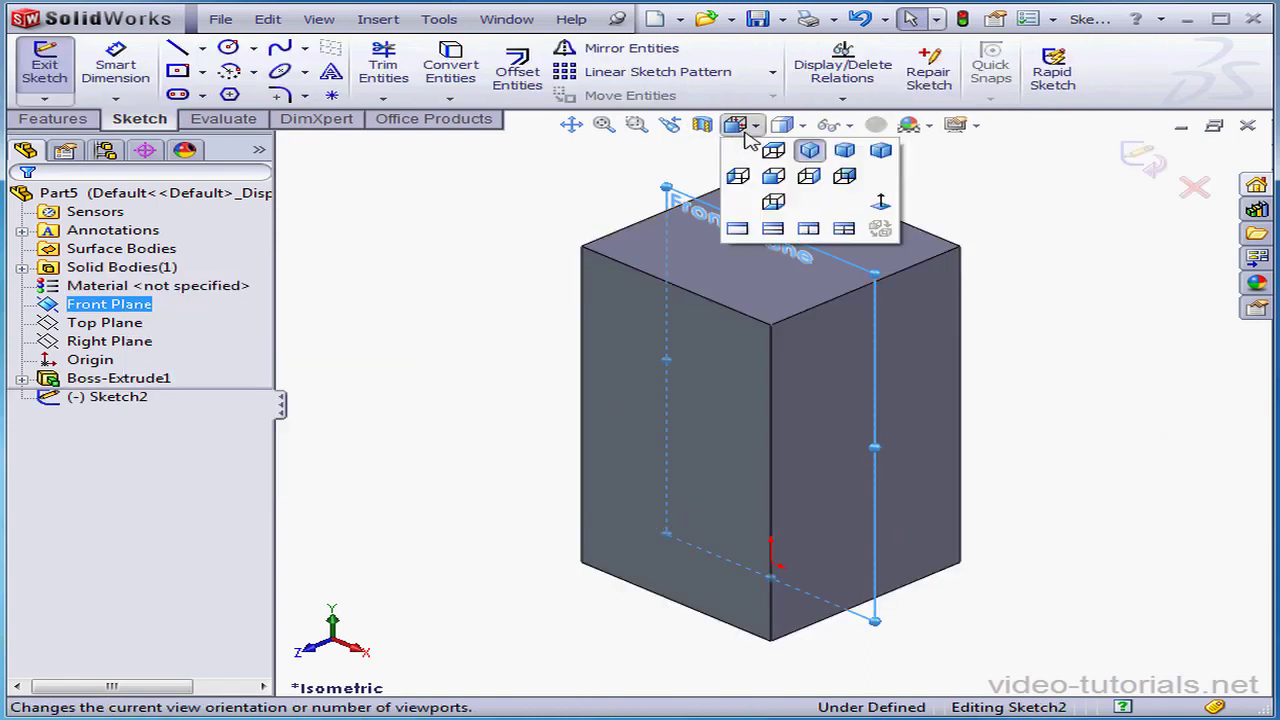
{"action": "left_click", "coordinate": [884, 205]}
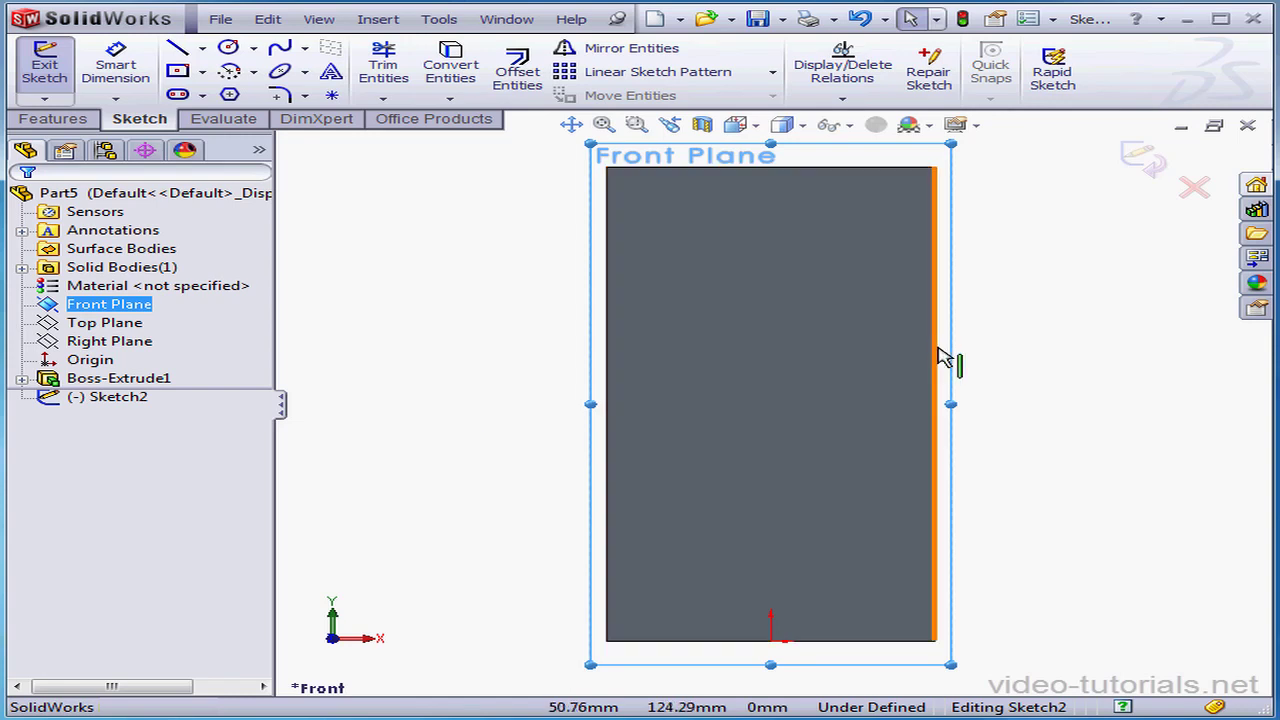
{"action": "left_click", "coordinate": [203, 49]}
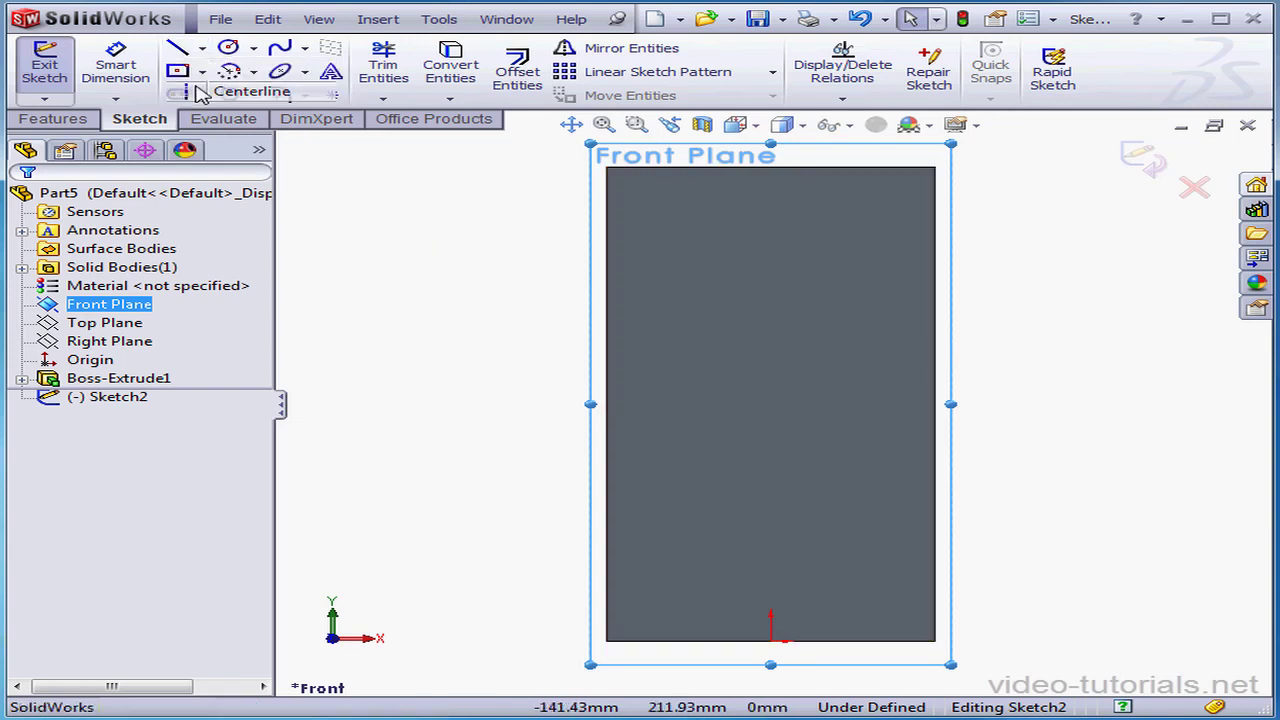
{"action": "left_click", "coordinate": [230, 88]}
{"action": "left_click", "coordinate": [771, 641]}
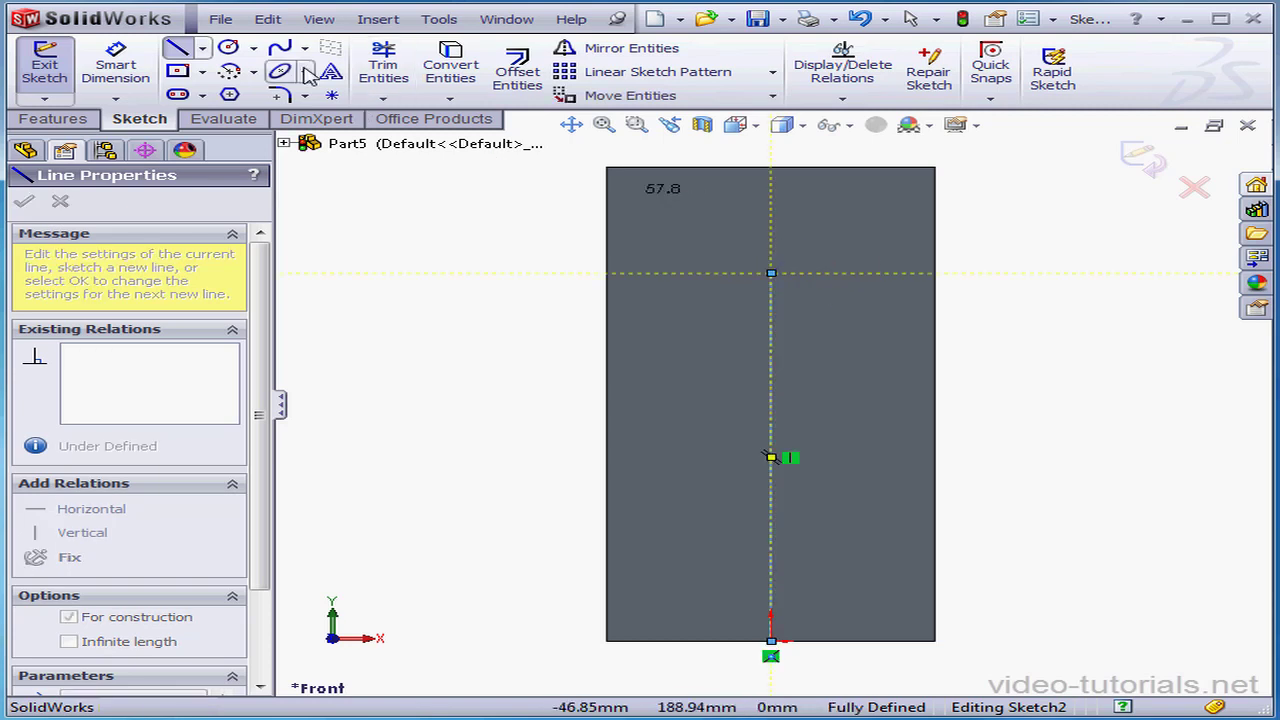
- Sketch a profile across the block's side: base line about 49 mm, outer vertical about 109 mm, arc radius about 48.5 mm, and inner vertical line
{"action": "left_click", "coordinate": [203, 49]}
{"action": "left_click", "coordinate": [198, 71]}
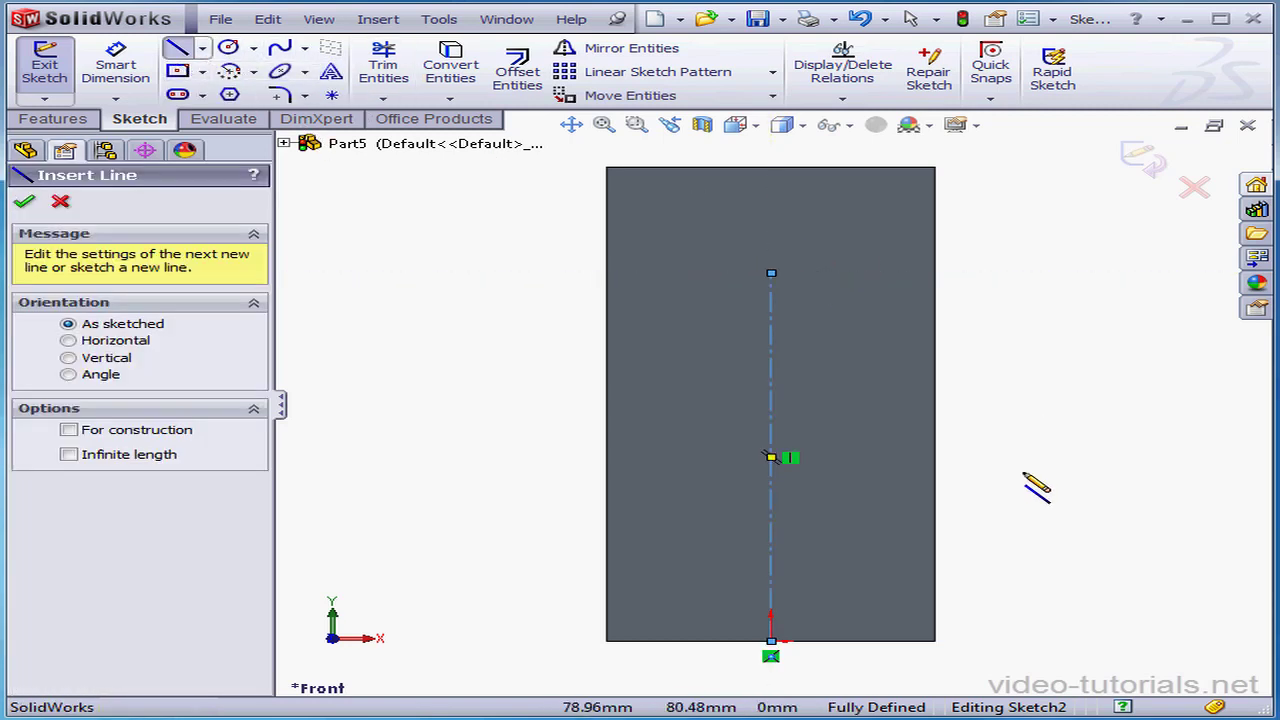
{"action": "left_click", "coordinate": [851, 641]}
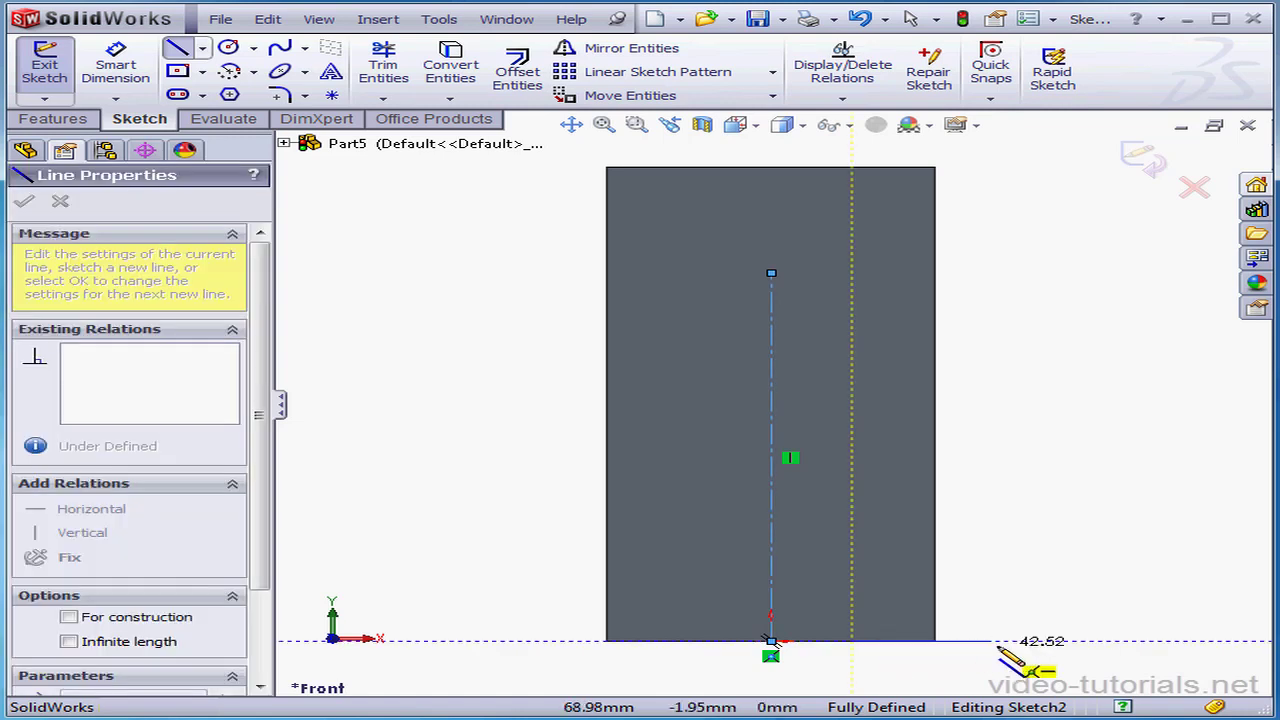
{"action": "left_click", "coordinate": [1010, 641]}
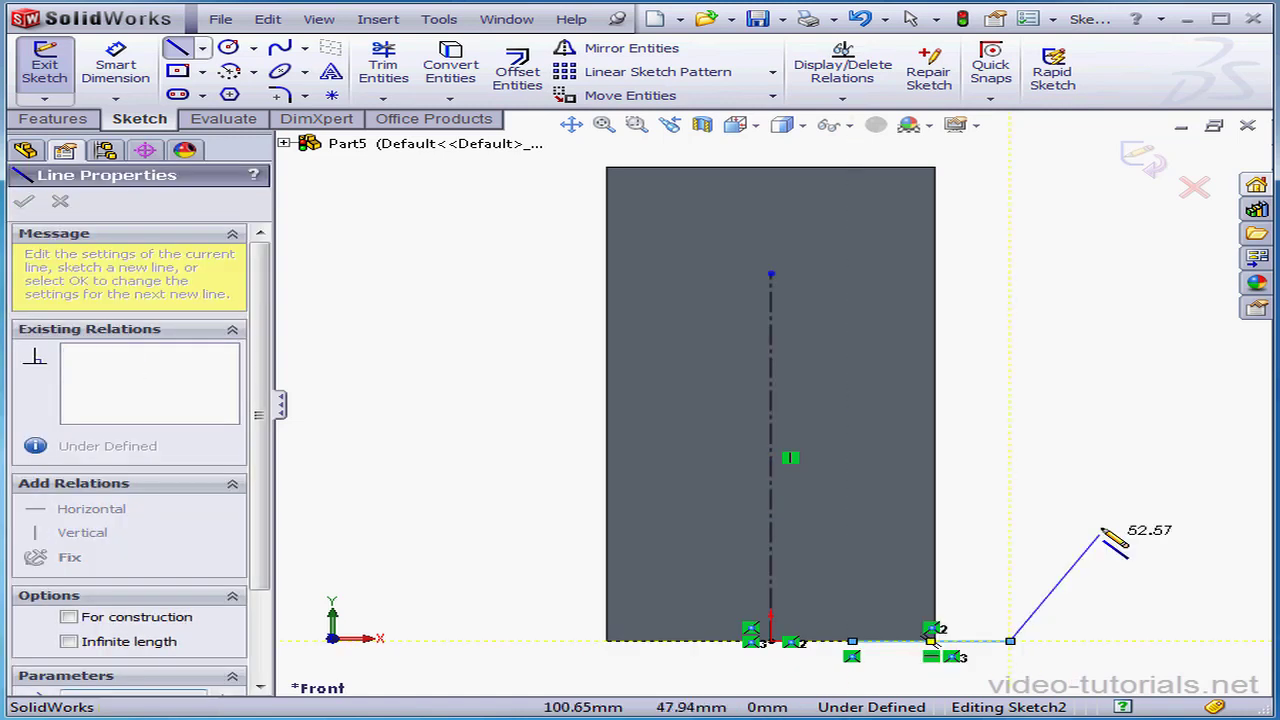
{"action": "left_click", "coordinate": [1010, 383]}
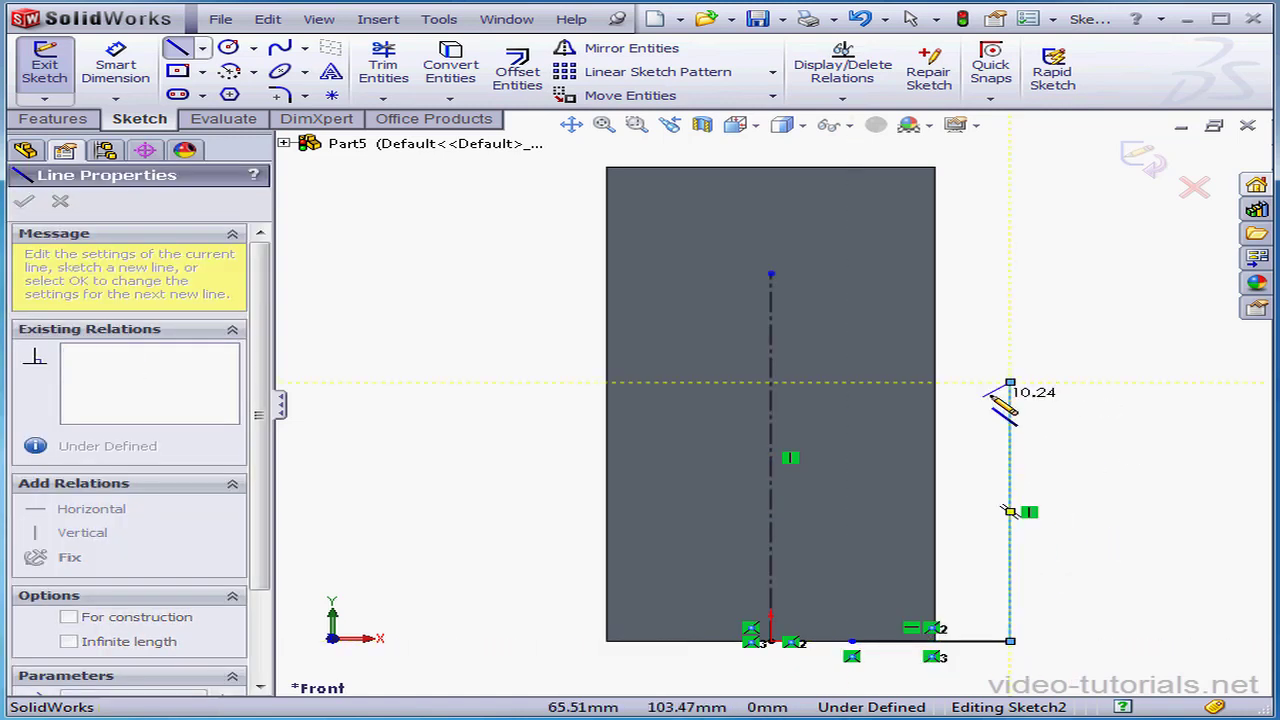
{"action": "left_click", "coordinate": [858, 513]}
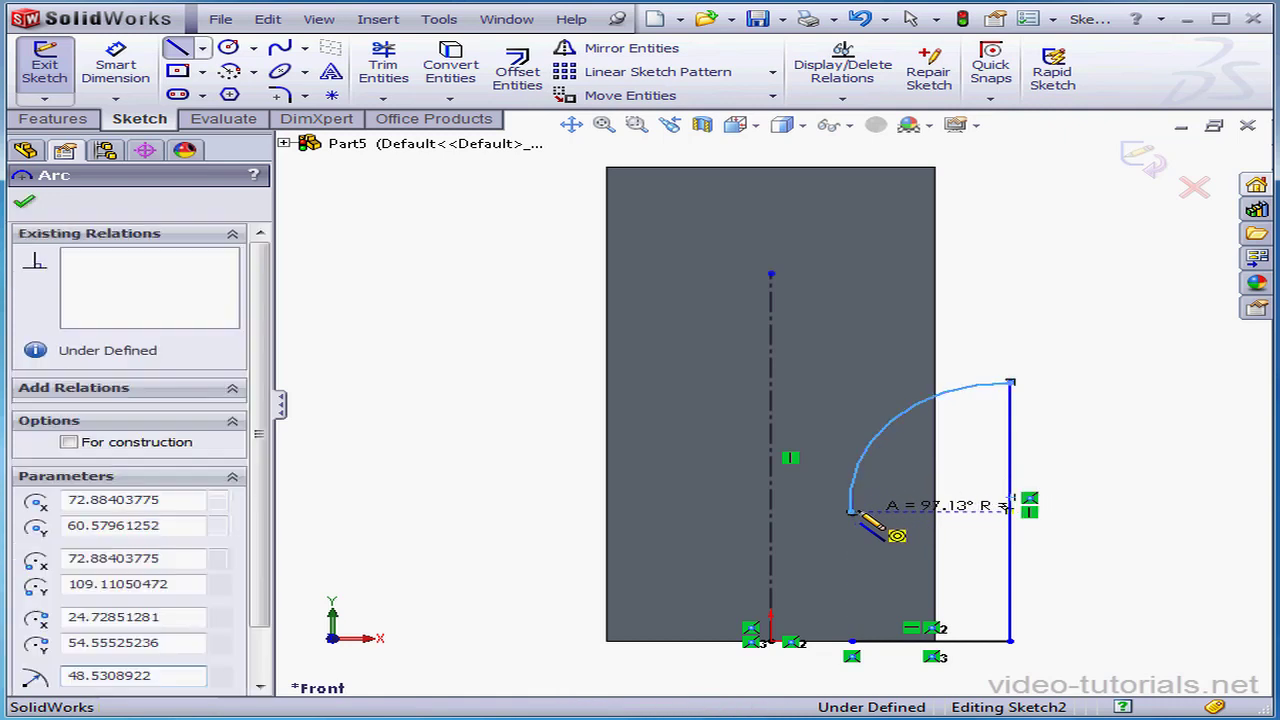
{"action": "left_click", "coordinate": [853, 641]}
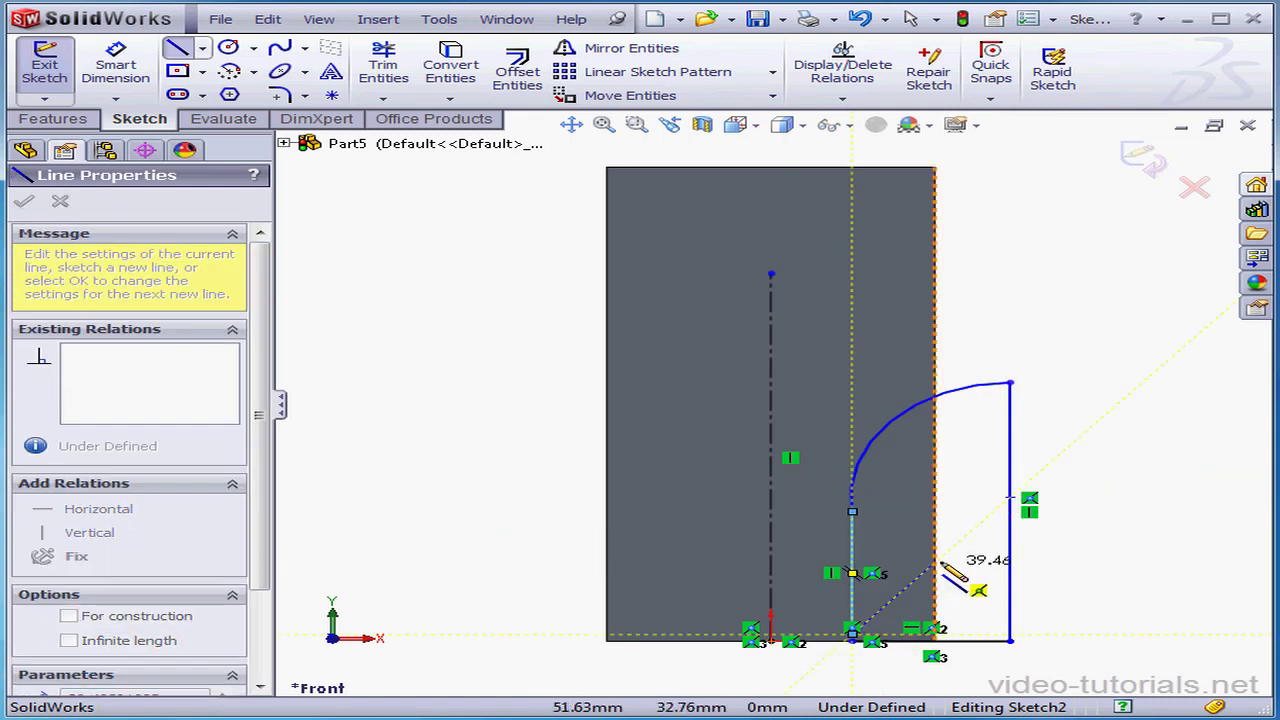
{"action": "right_click", "coordinate": [972, 523]}
{"action": "left_click", "coordinate": [1041, 535]}
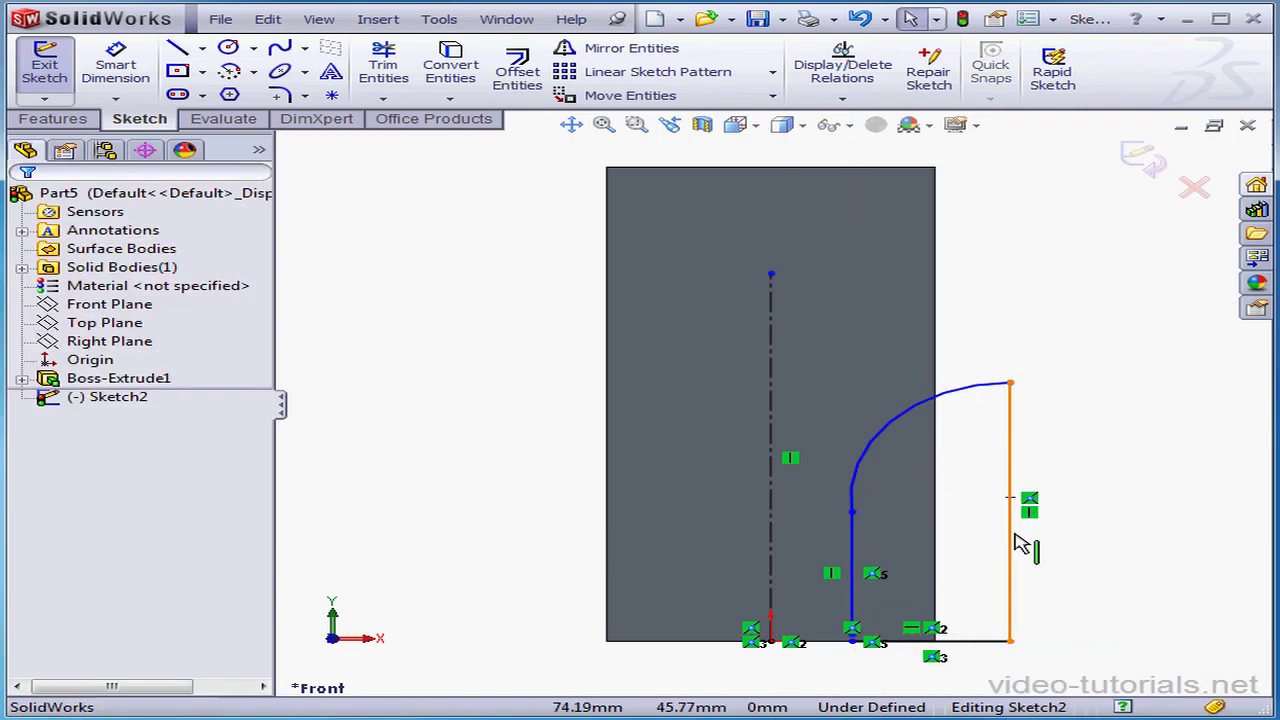
- Hide the sketch relations and join the inner vertical line's lower endpoint to the base line's endpoint
{"action": "left_click", "coordinate": [318, 19]}
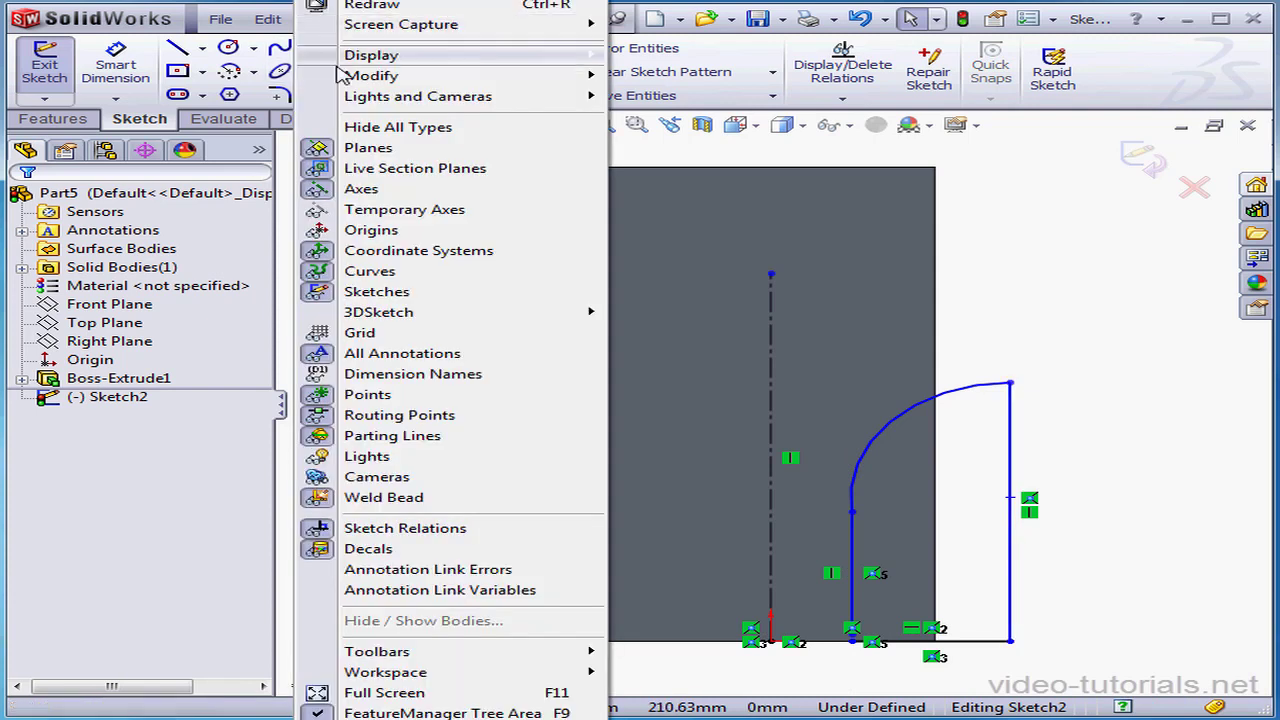
{"action": "left_click", "coordinate": [381, 535]}
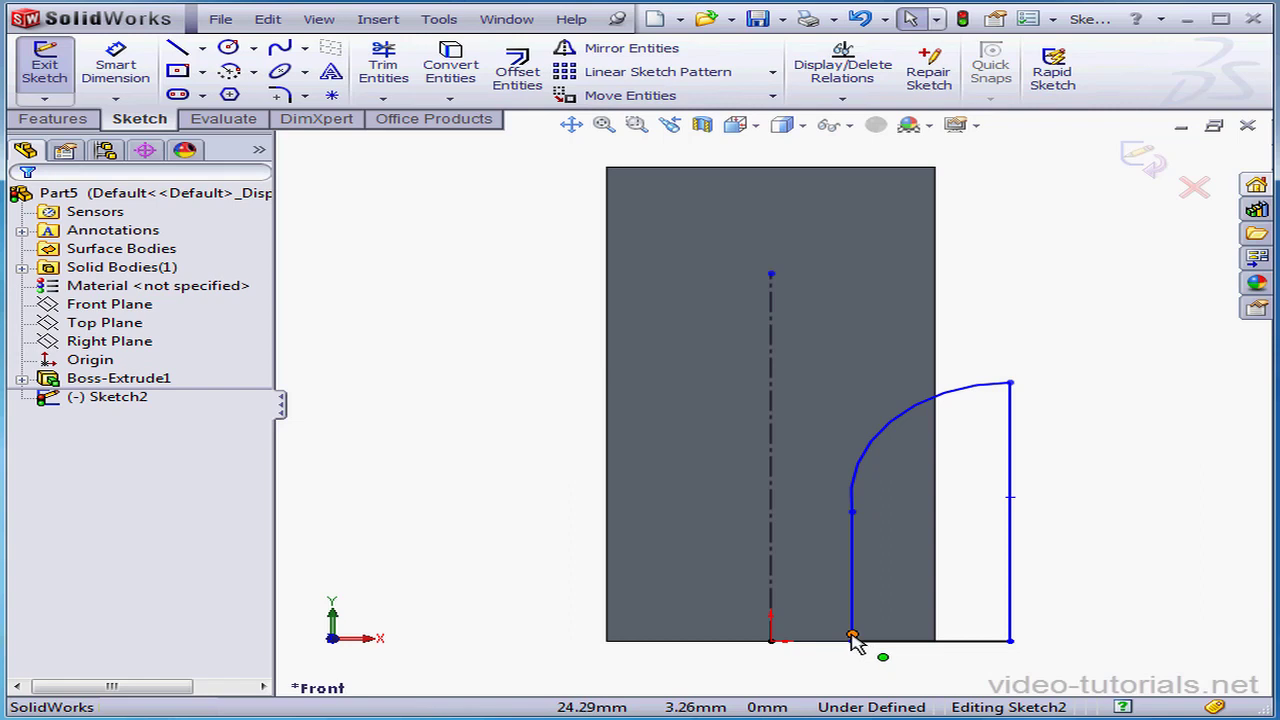
{"action": "mouse_move", "coordinate": [855, 642]}
{"action": "left_mouse_down"}
{"action": "mouse_move", "coordinate": [851, 600]}
{"action": "mouse_move", "coordinate": [853, 643]}
{"action": "left_mouse_up"}
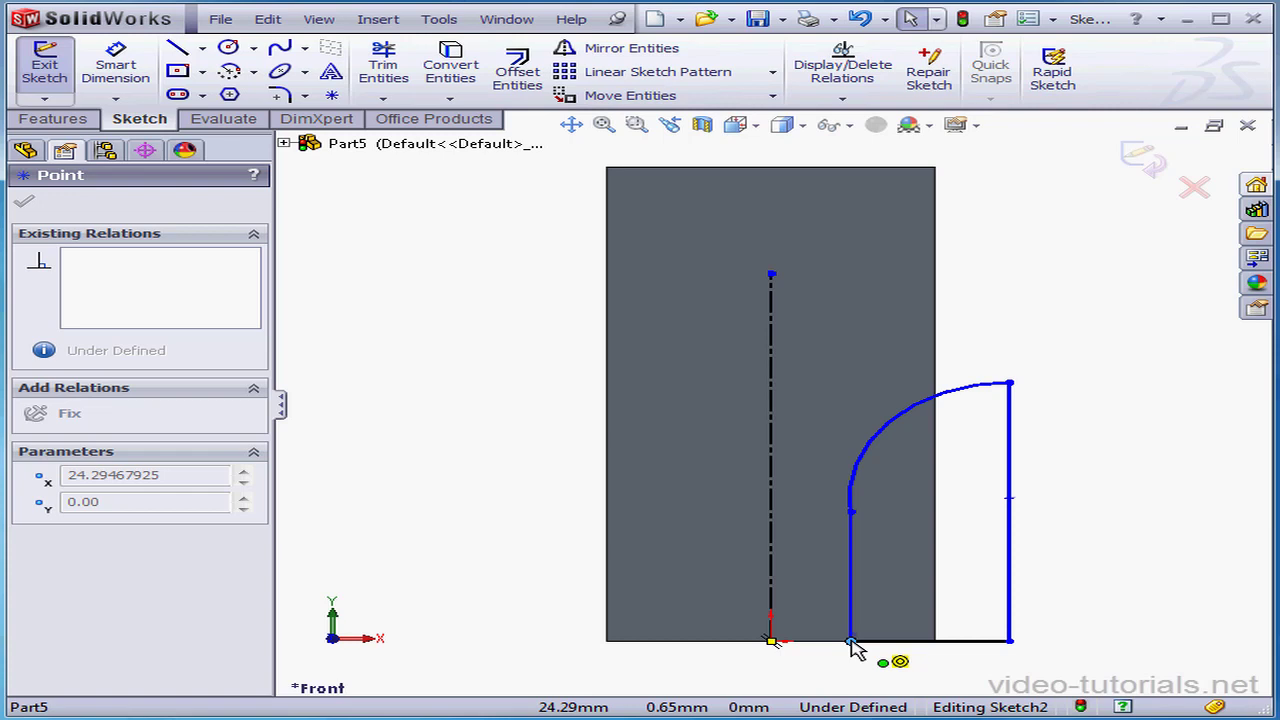
{"action": "left_click_drag", "start_coordinate": [851, 642], "coordinate": [860, 645]}
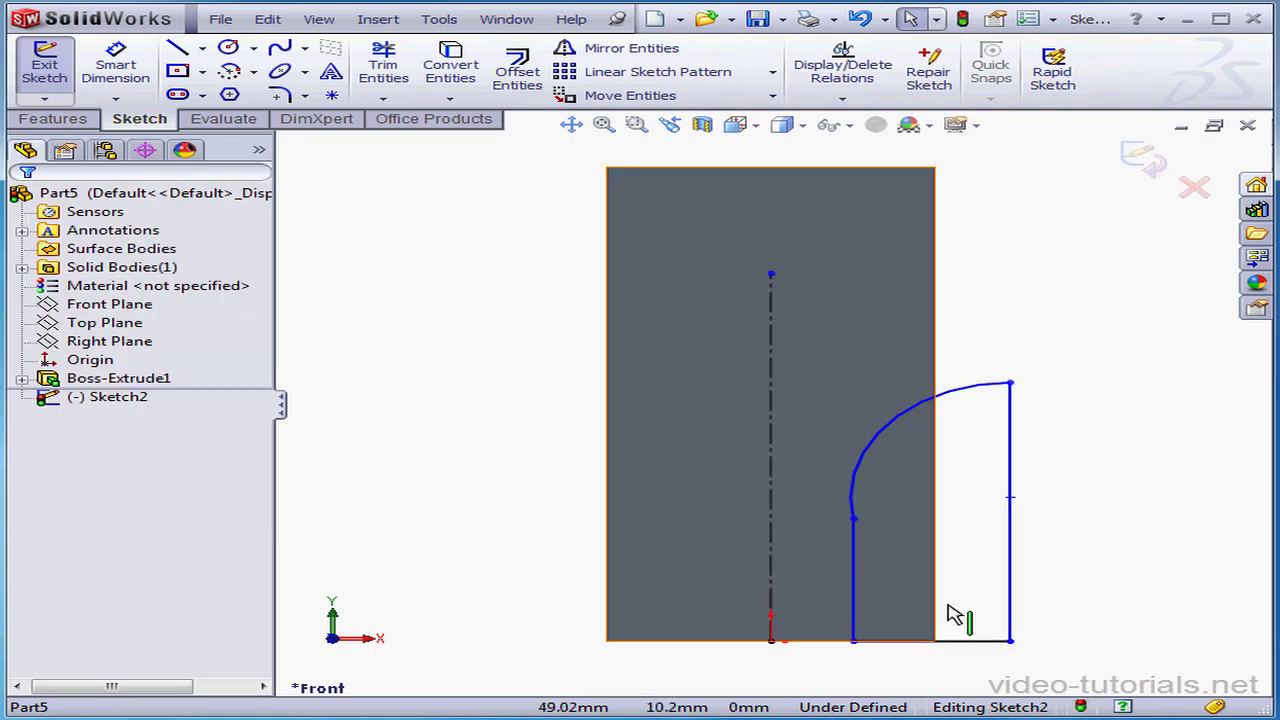
- Add a tangent relation between the profile's inner vertical line and the arc
{"action": "left_click", "coordinate": [866, 580]}
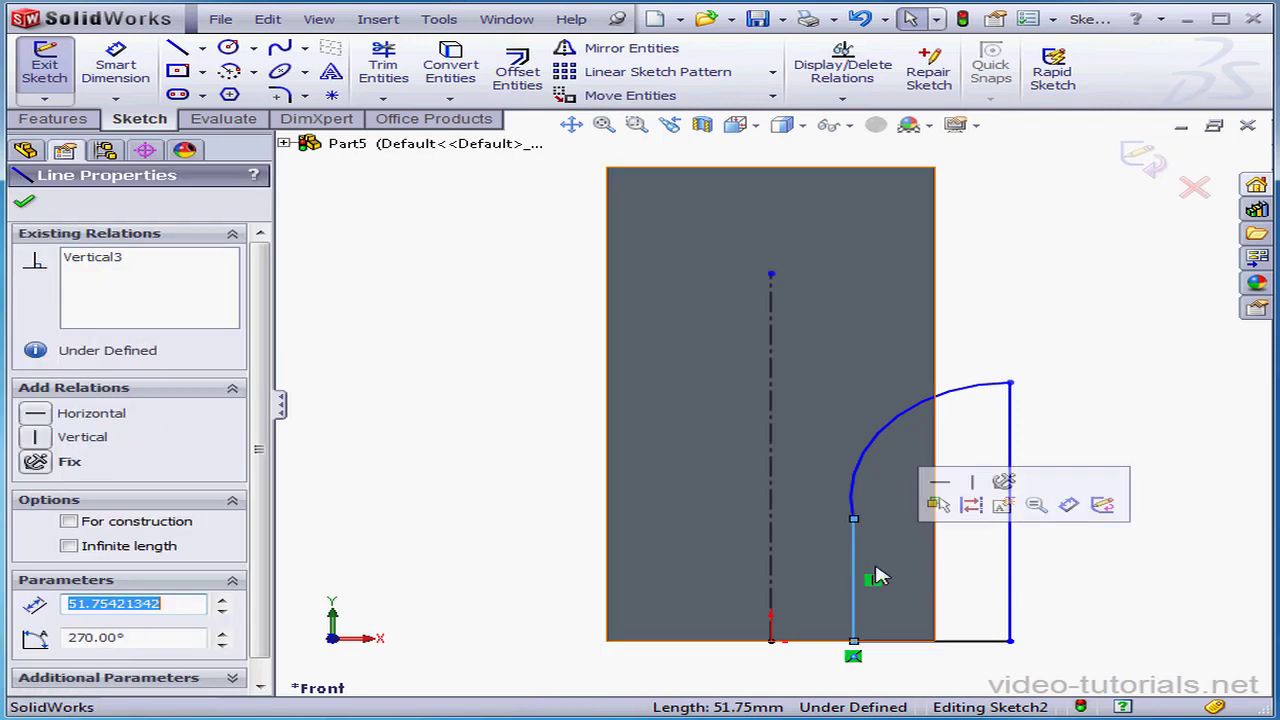
{"action": "left_click", "coordinate": [862, 480], "text": "ctrl"}
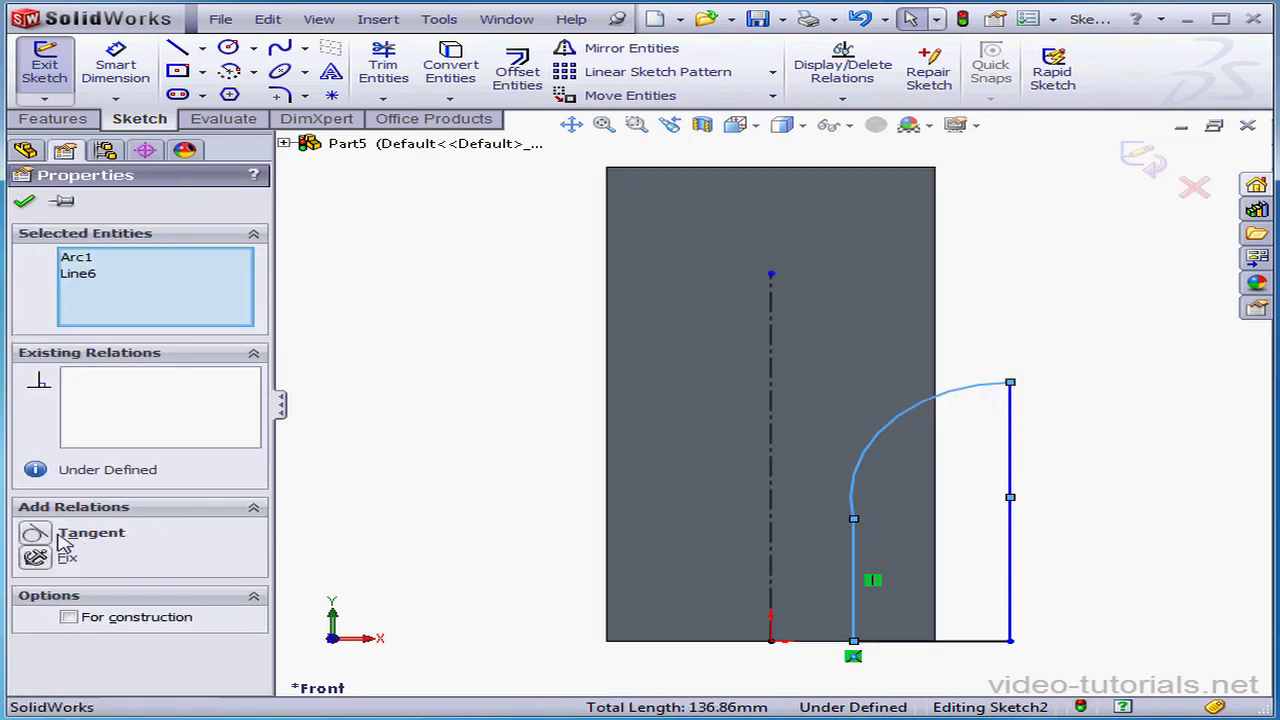
{"action": "left_click", "coordinate": [66, 536]}
{"action": "left_click", "coordinate": [24, 202]}
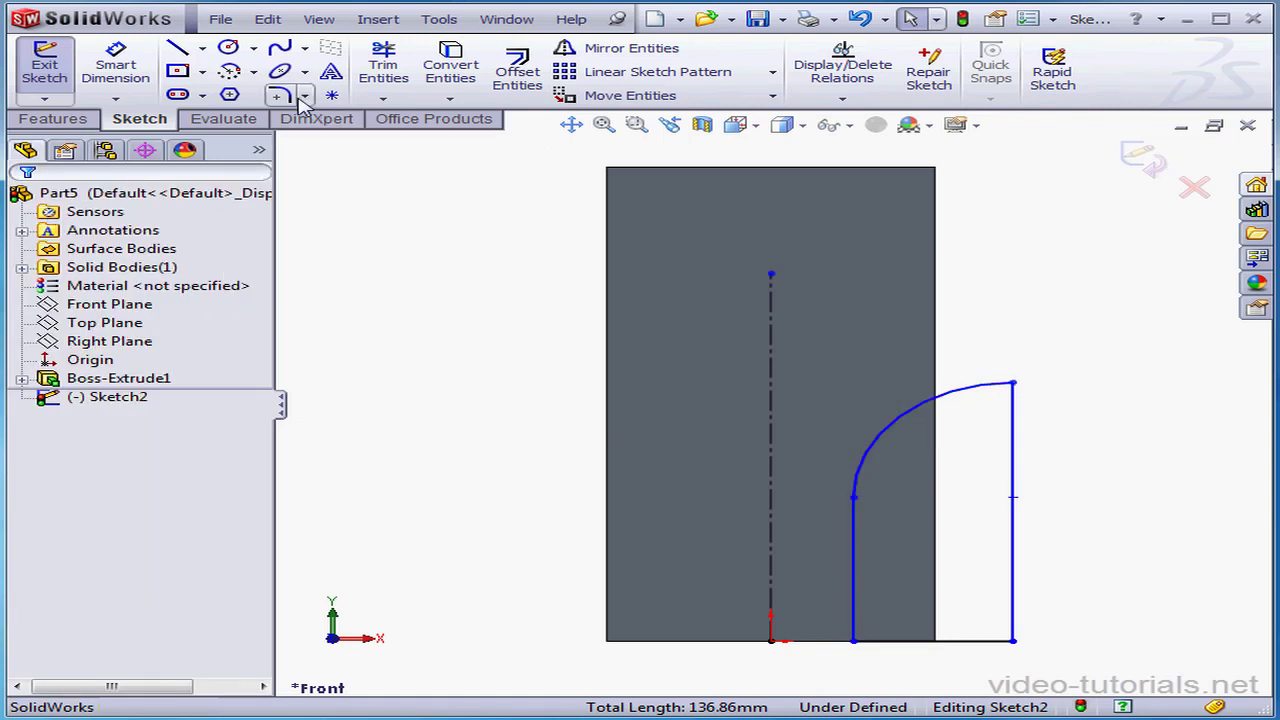
- Dimension the profile's outer lower corner across the centerline as a 160 mm diameter
{"action": "left_click", "coordinate": [115, 62]}
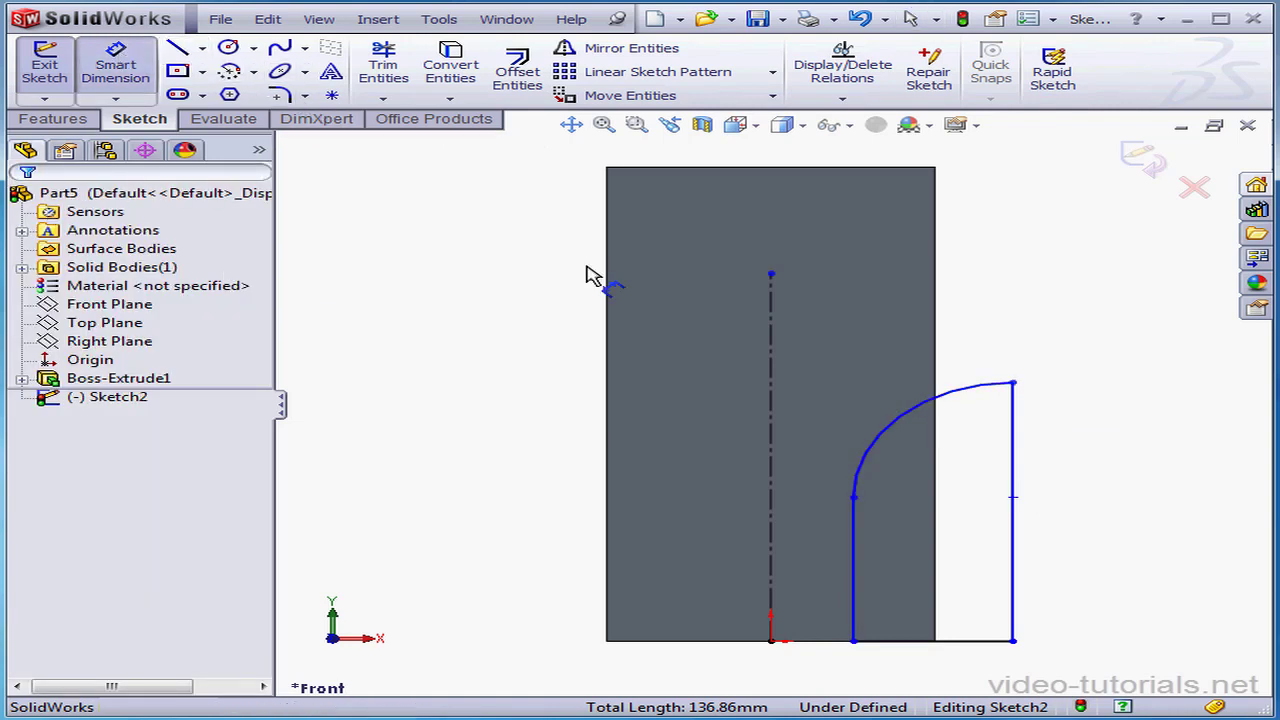
{"action": "left_click", "coordinate": [1012, 641]}
{"action": "left_click", "coordinate": [772, 590]}
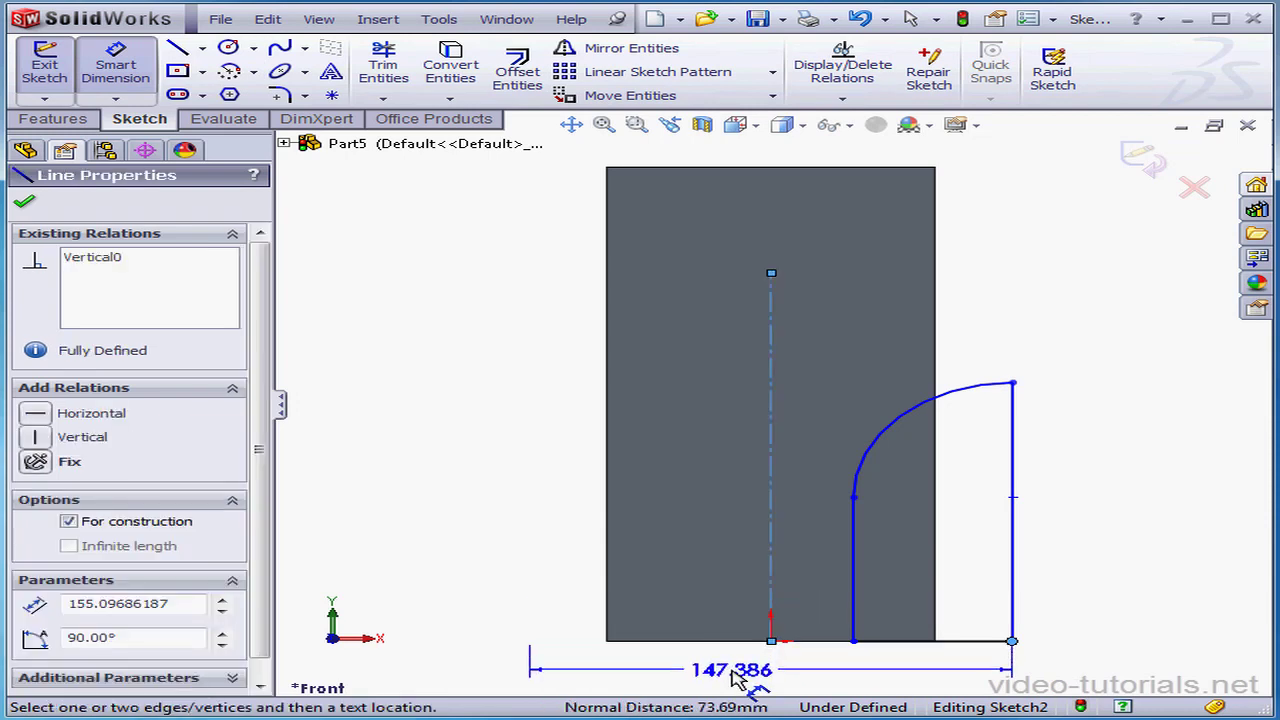
{"action": "left_click", "coordinate": [735, 678]}
{"action": "type", "text": "160"}
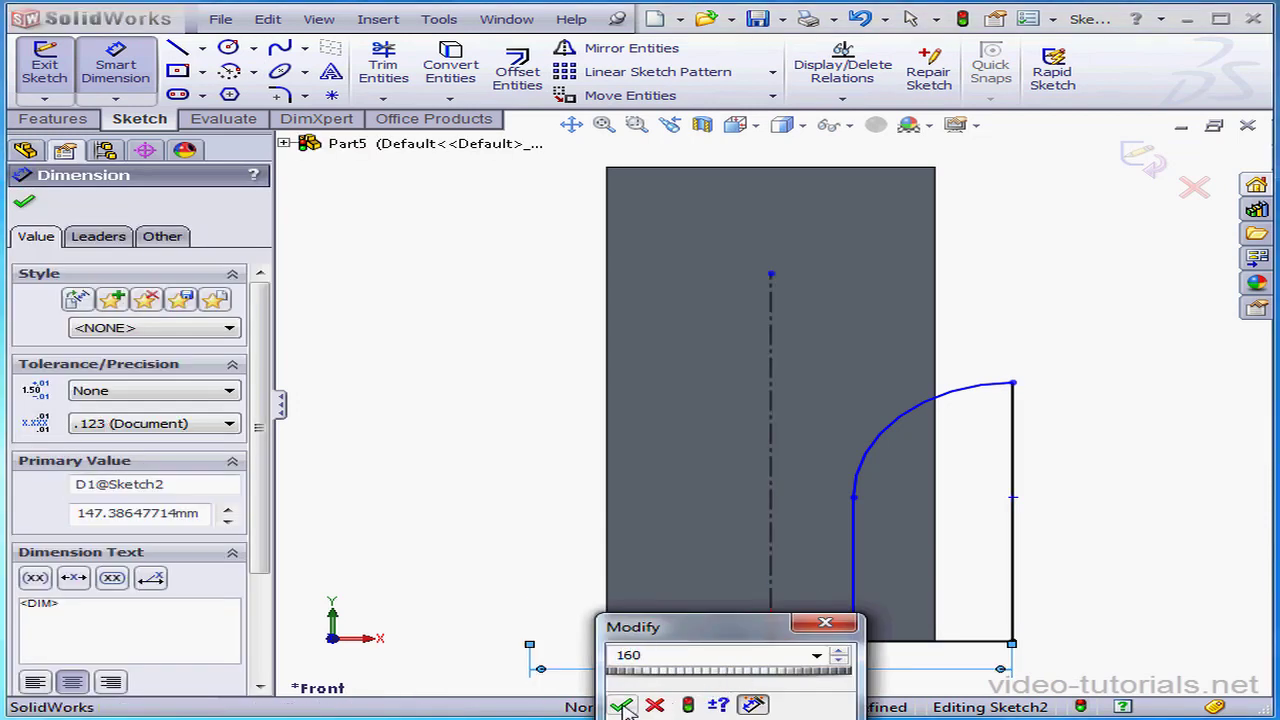
{"action": "left_click", "coordinate": [622, 706]}
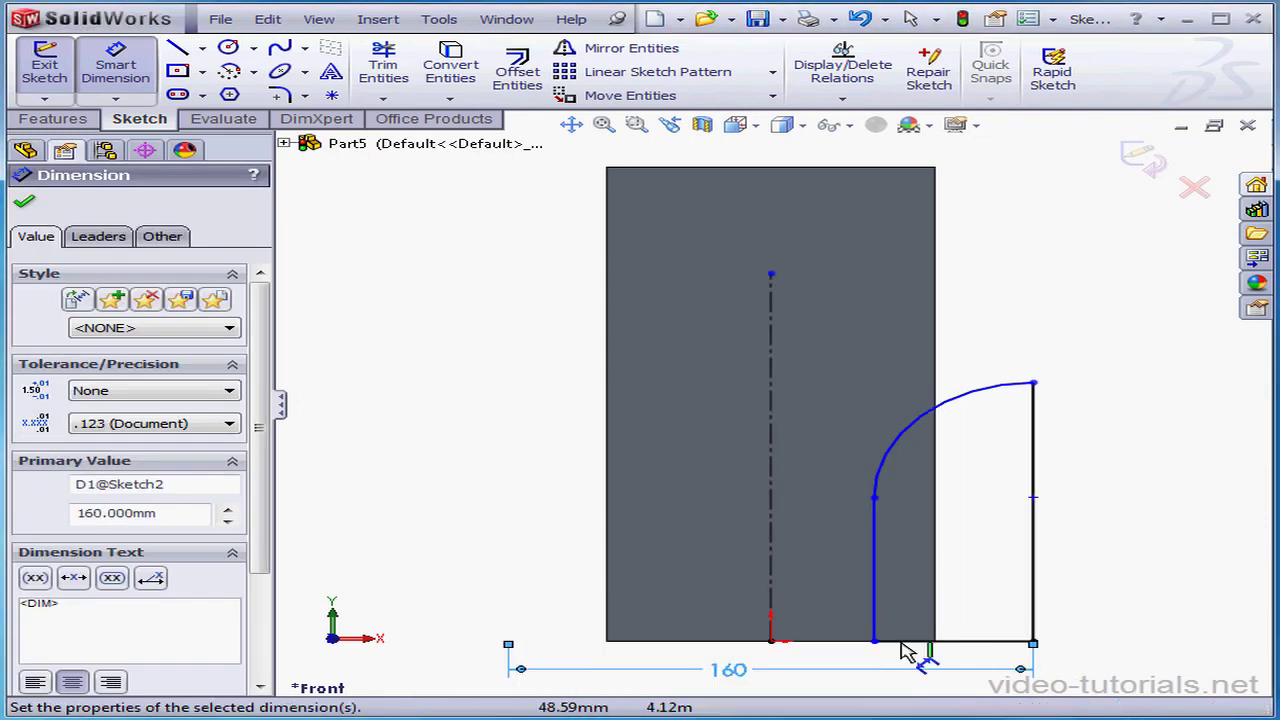
- Dimension the profile's outer vertical line to 100 mm
{"action": "left_click", "coordinate": [1034, 596]}
{"action": "left_click", "coordinate": [1118, 574]}
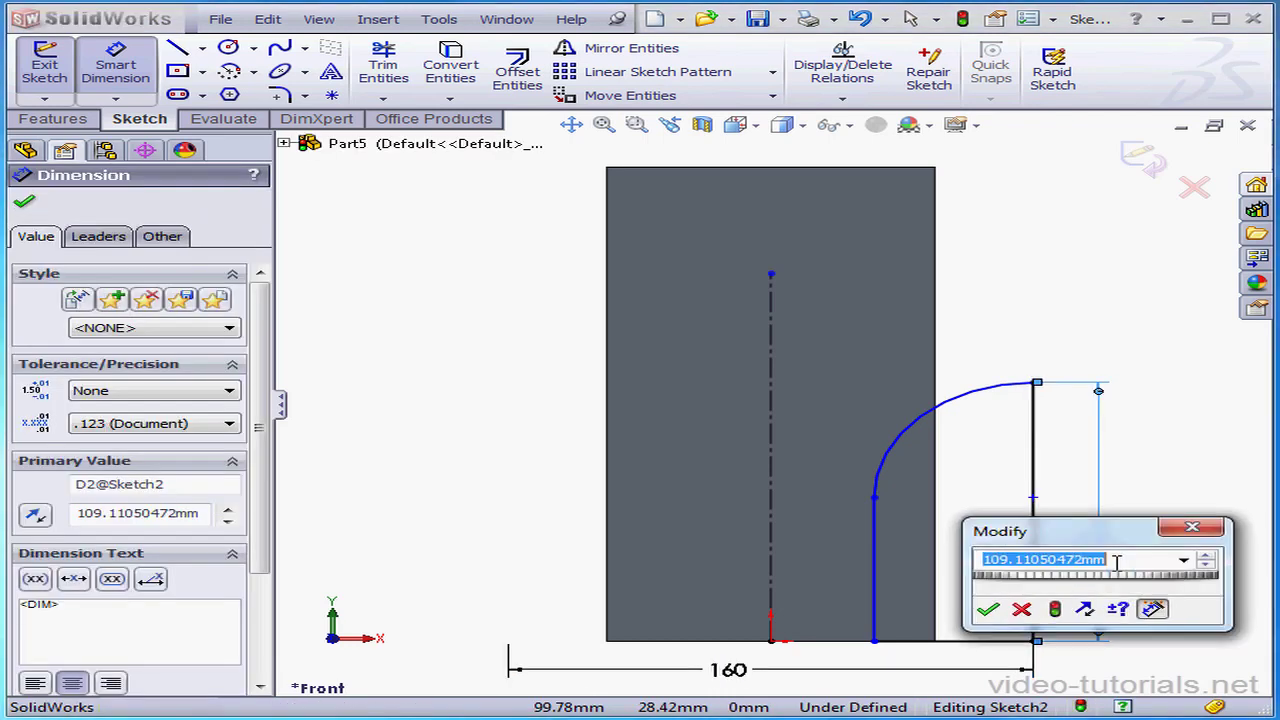
{"action": "type", "text": "100"}
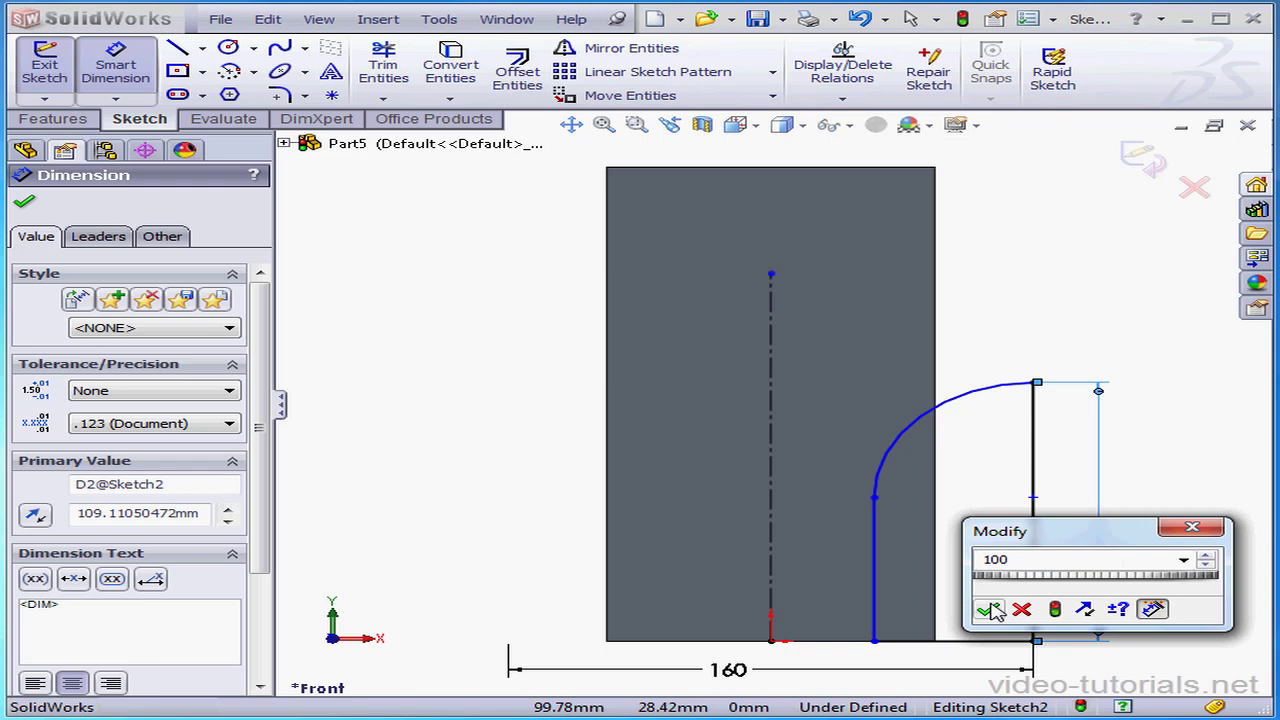
{"action": "left_click", "coordinate": [989, 609]}
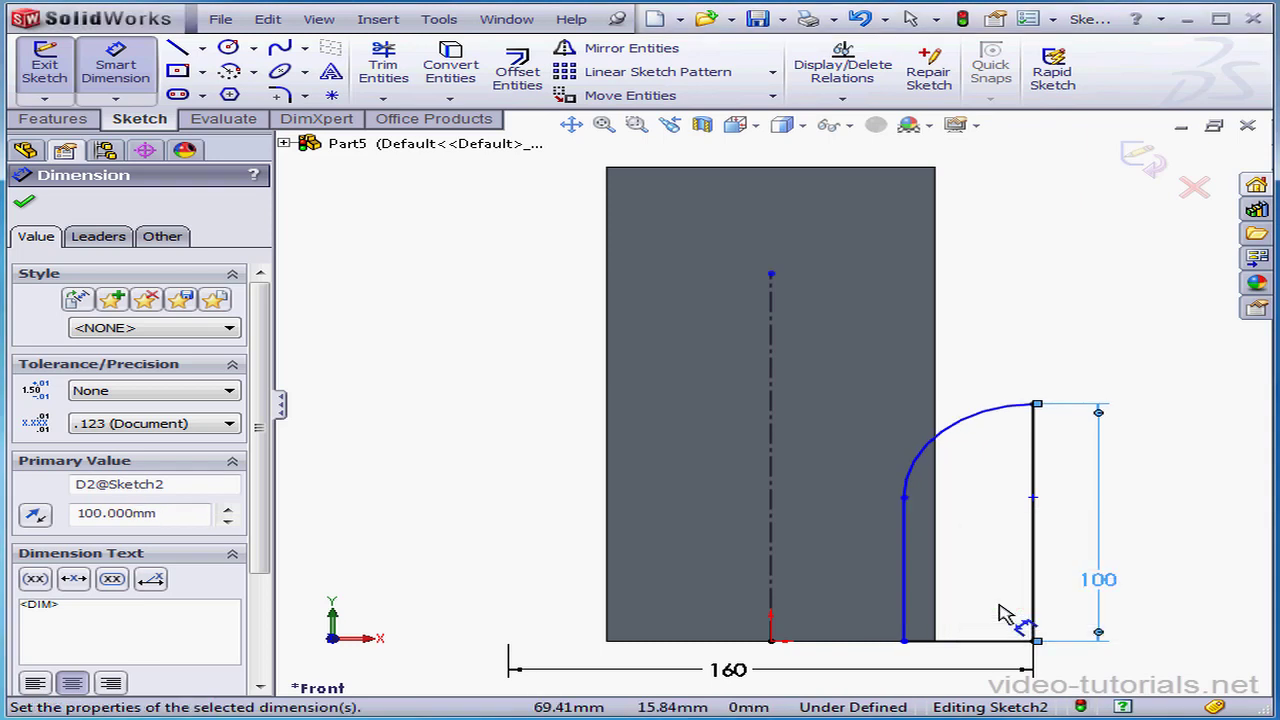
- Dimension the profile's arc to a 50 mm radius and close the sketch
{"action": "left_click", "coordinate": [963, 428]}
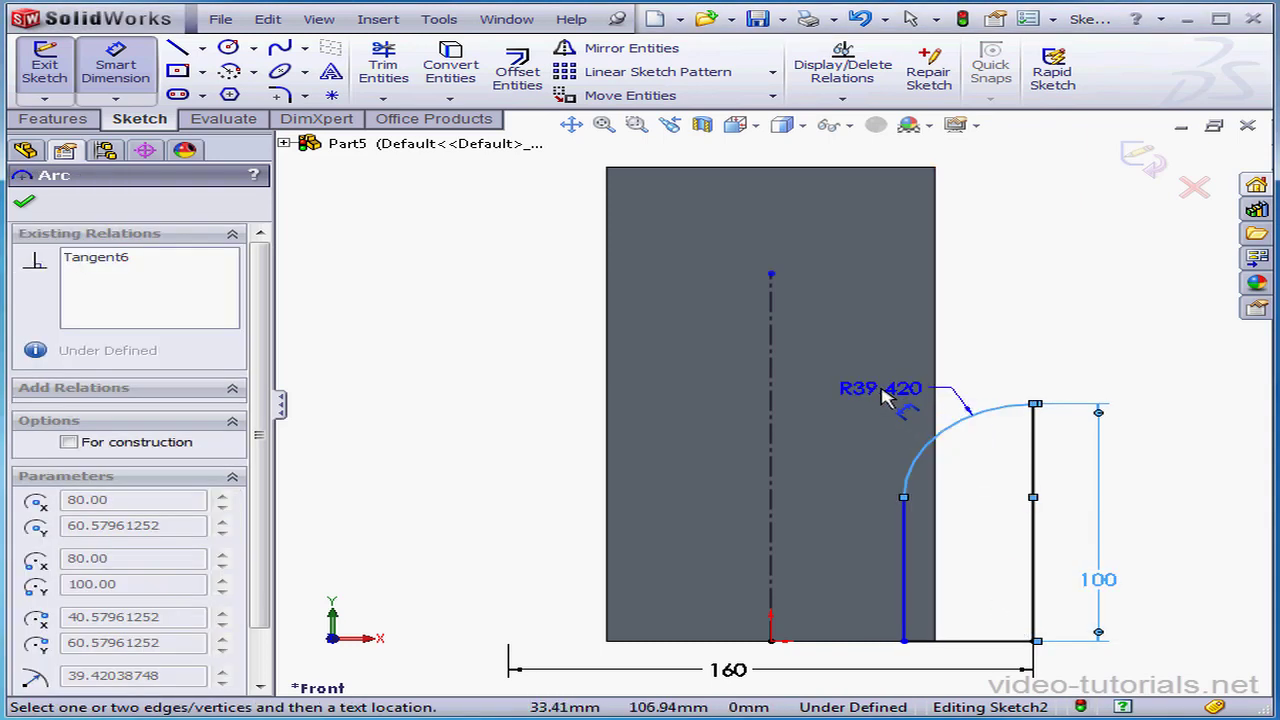
{"action": "left_click", "coordinate": [885, 395]}
{"action": "type", "text": "50"}
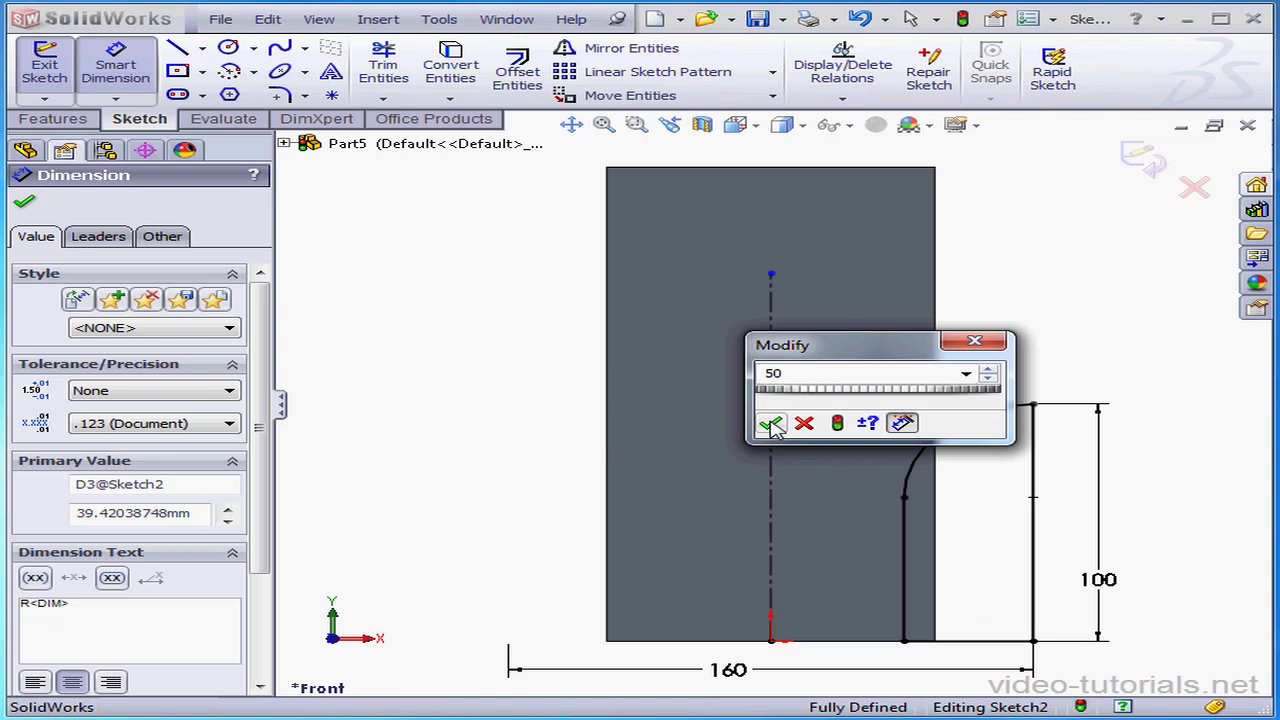
{"action": "left_click", "coordinate": [770, 424]}
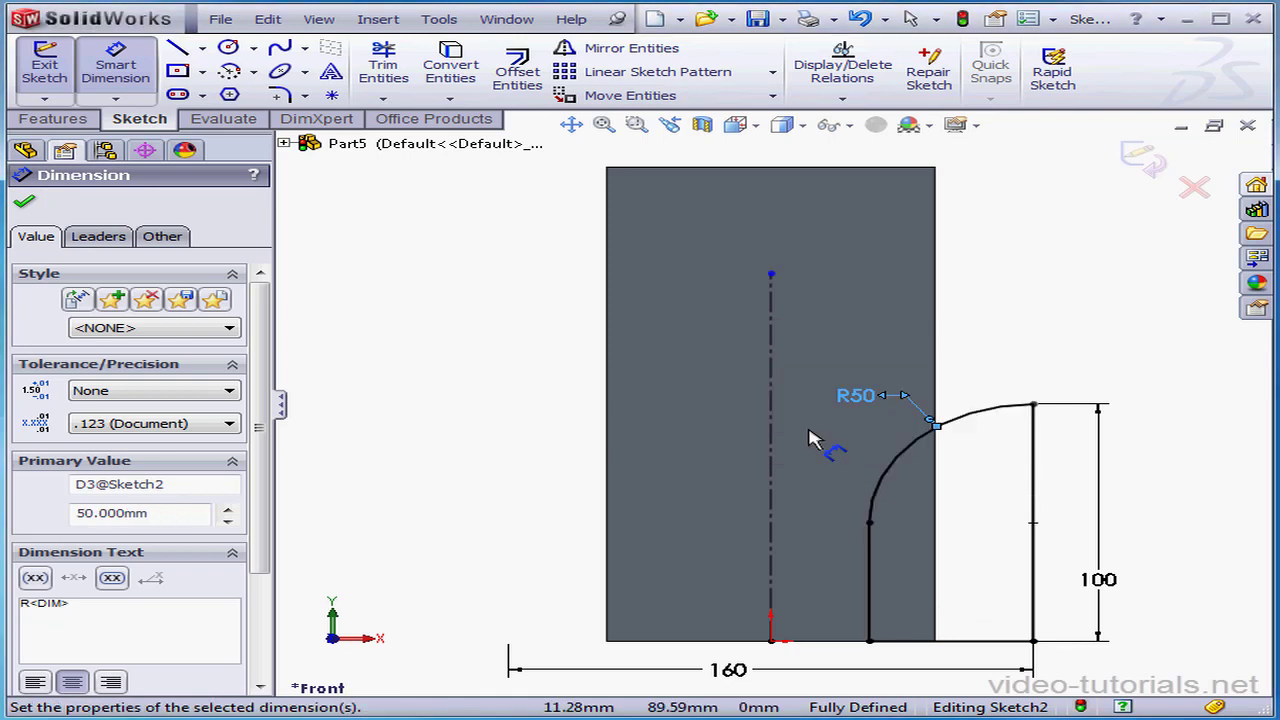
{"action": "left_click", "coordinate": [1155, 173]}
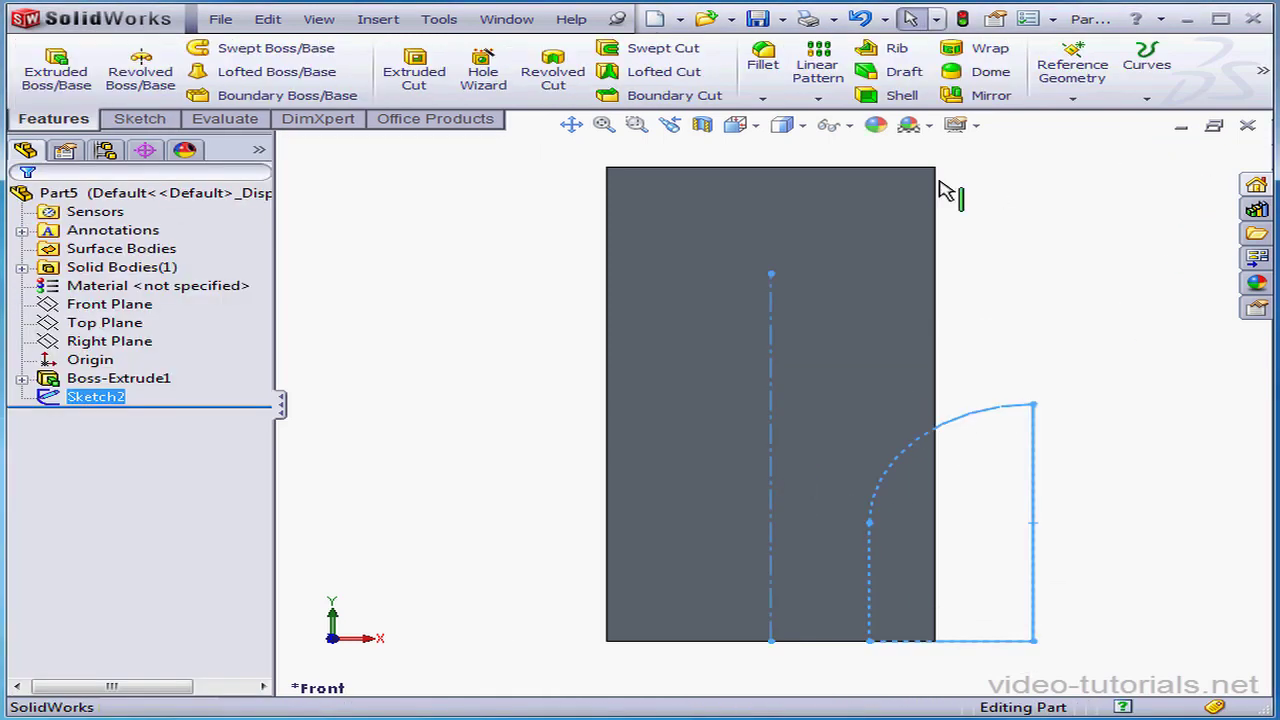
- Switch to the isometric view and make a blind 360° revolved cut of the profile around the sketch's centerline
{"action": "left_click", "coordinate": [738, 125]}
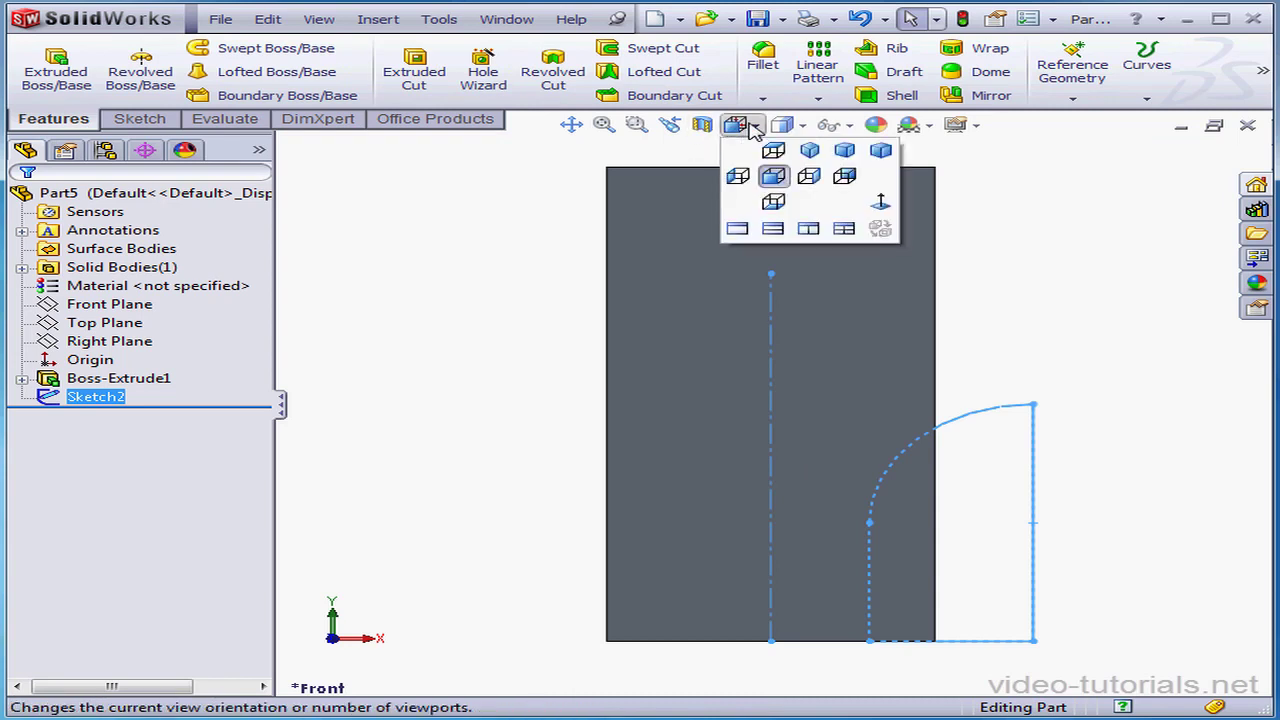
{"action": "left_click", "coordinate": [808, 156]}
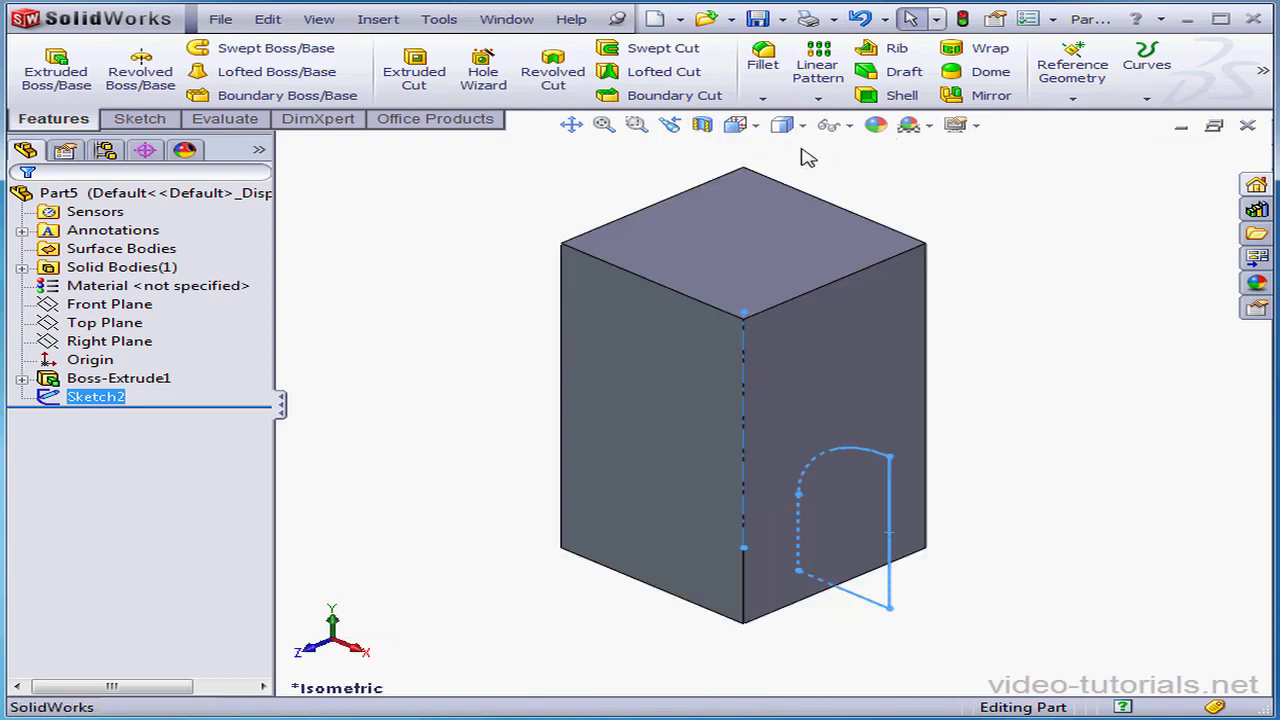
{"action": "left_click", "coordinate": [553, 70]}
{"action": "left_click", "coordinate": [433, 303]}
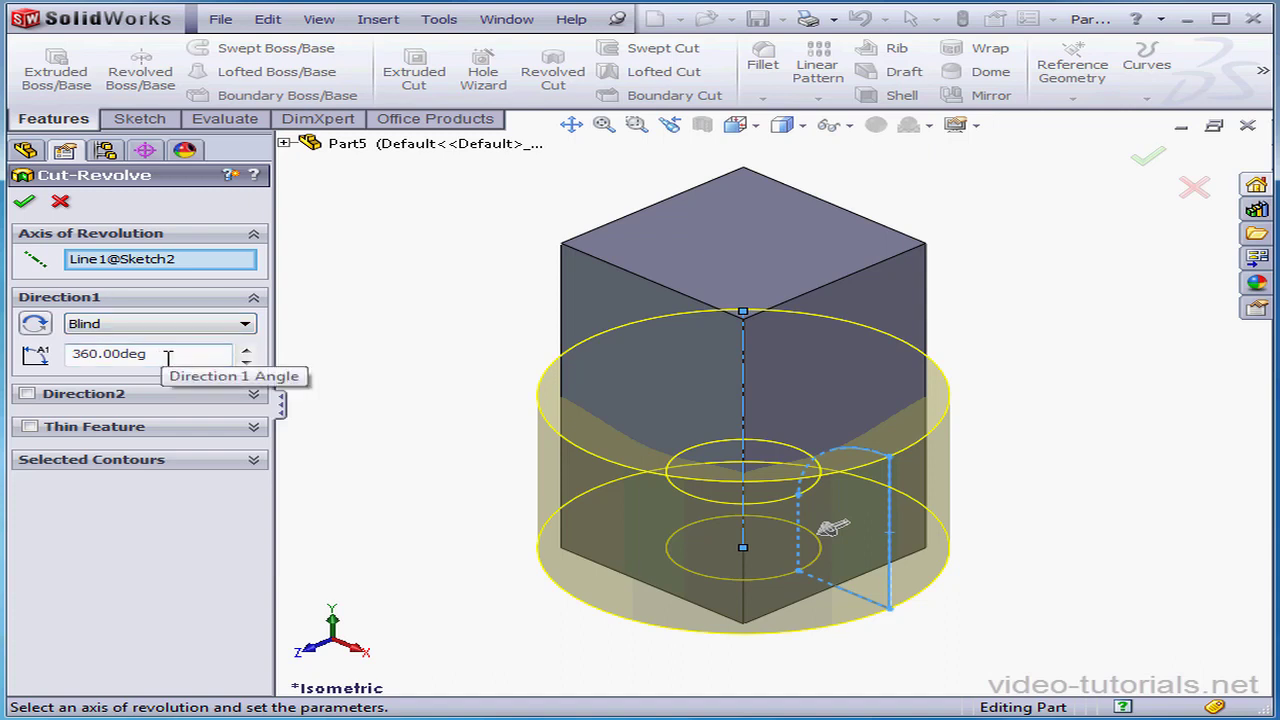
{"action": "left_click", "coordinate": [24, 201]}
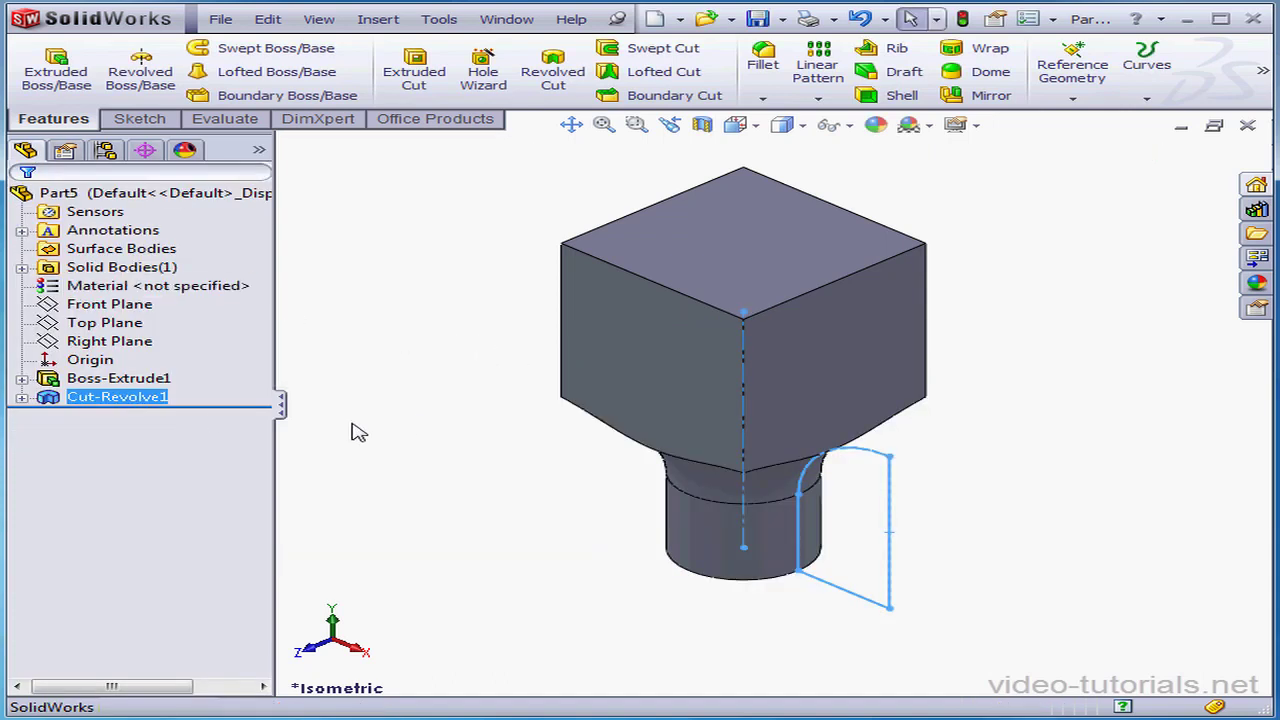
- Edit the revolved cut to use the profile's outer vertical line as its axis of revolution, keeping the 360° angle
{"action": "right_click", "coordinate": [143, 398]}
{"action": "left_click", "coordinate": [165, 343]}
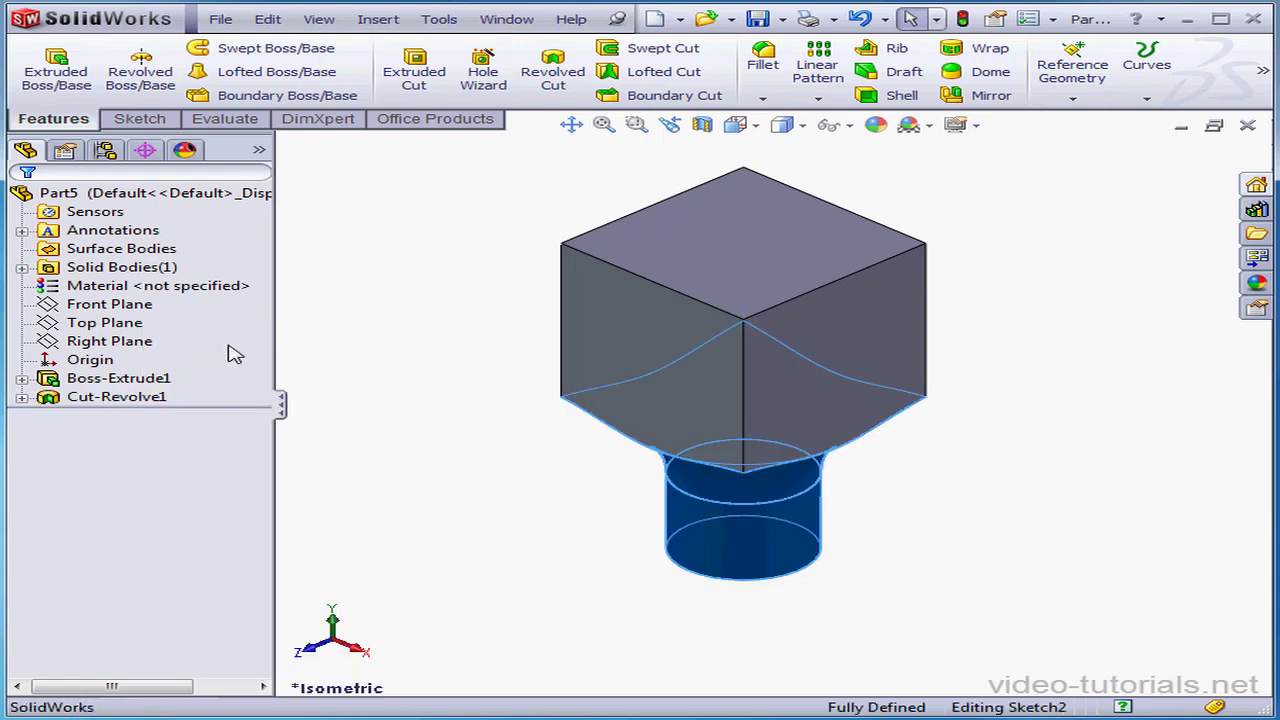
{"action": "left_click", "coordinate": [197, 268]}
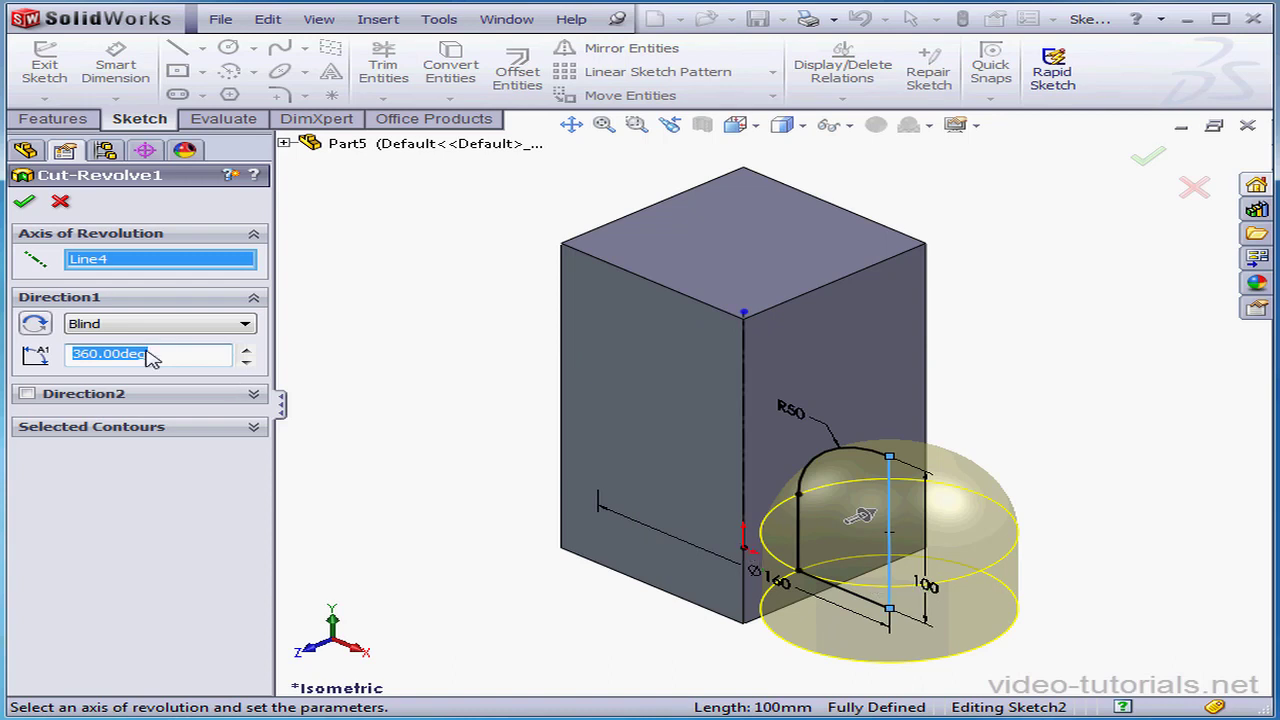
{"action": "left_click", "coordinate": [24, 201]}
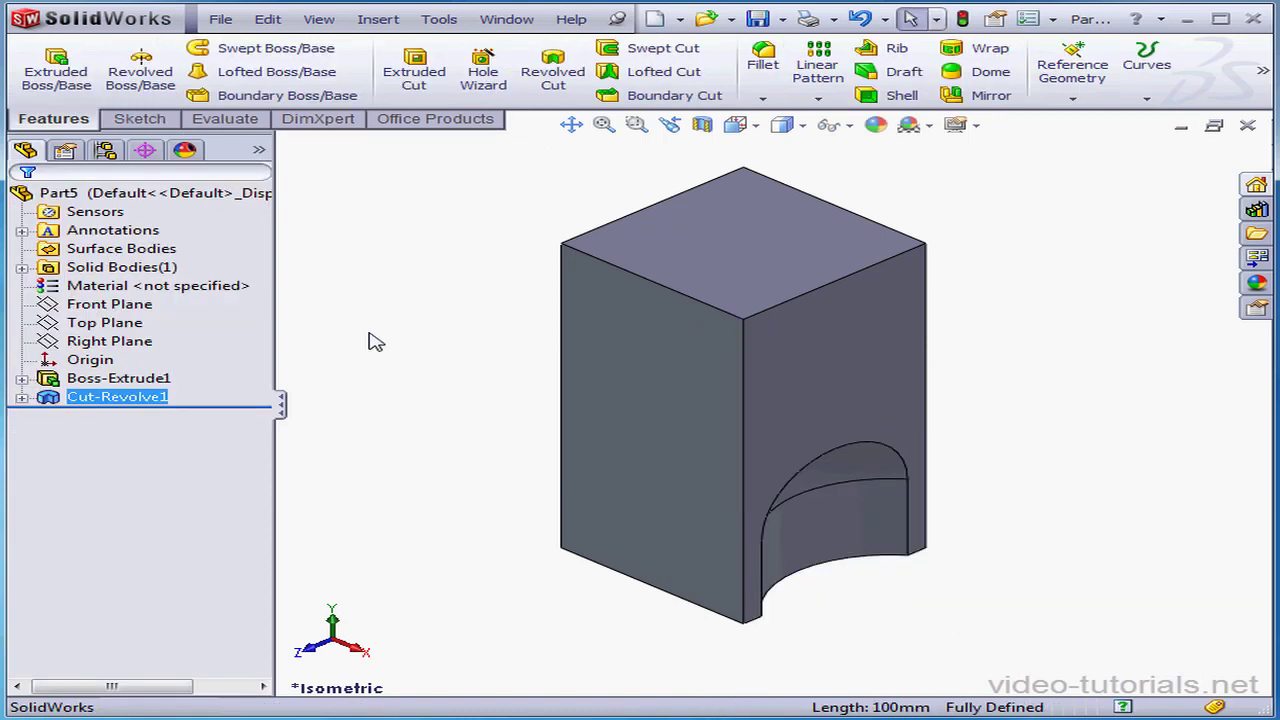